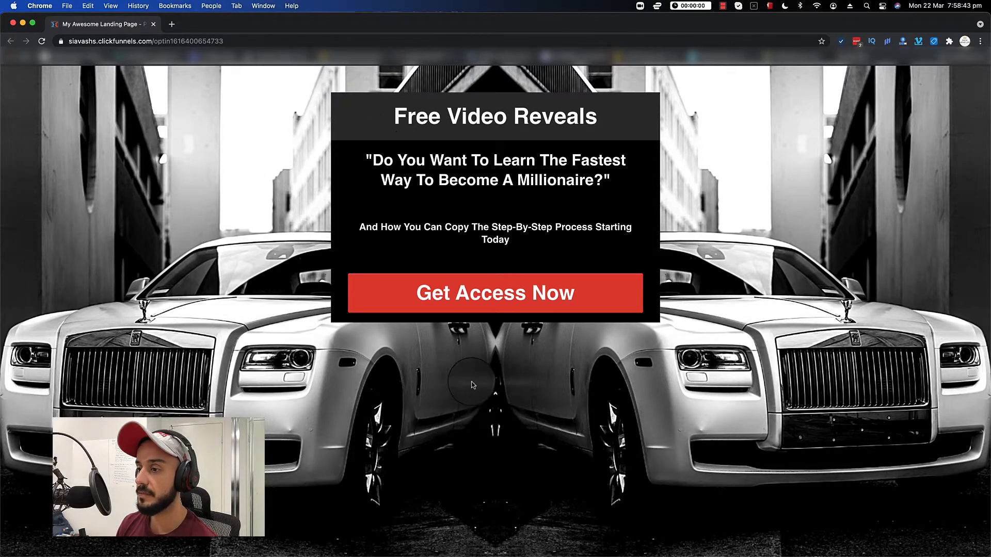
# - Open aweber.com in a new browser tab
pyautogui.click(172, 24)
pyautogui.write('aweber.com')
pyautogui.press('Return')
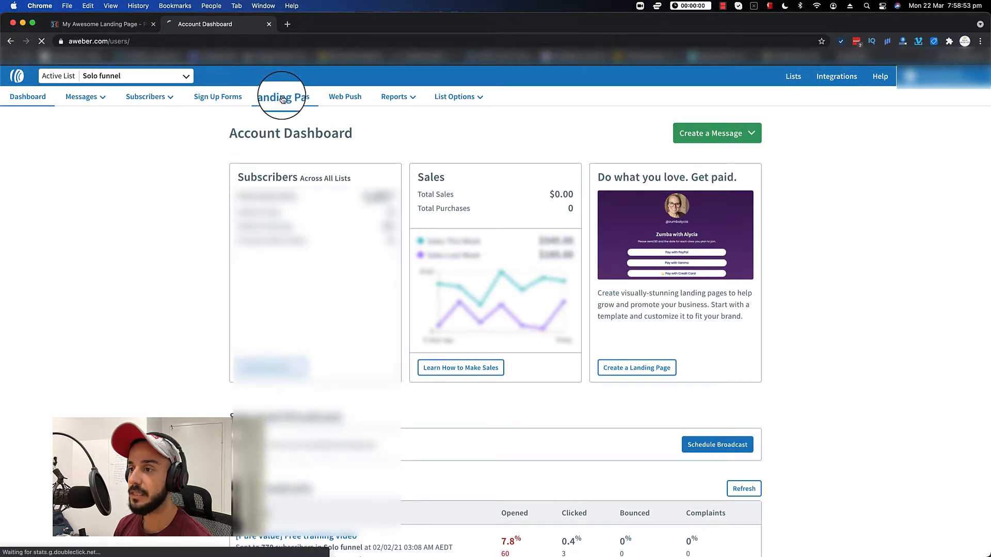
# - Create a new landing page with the Build From Scratch template
pyautogui.click(282, 99)
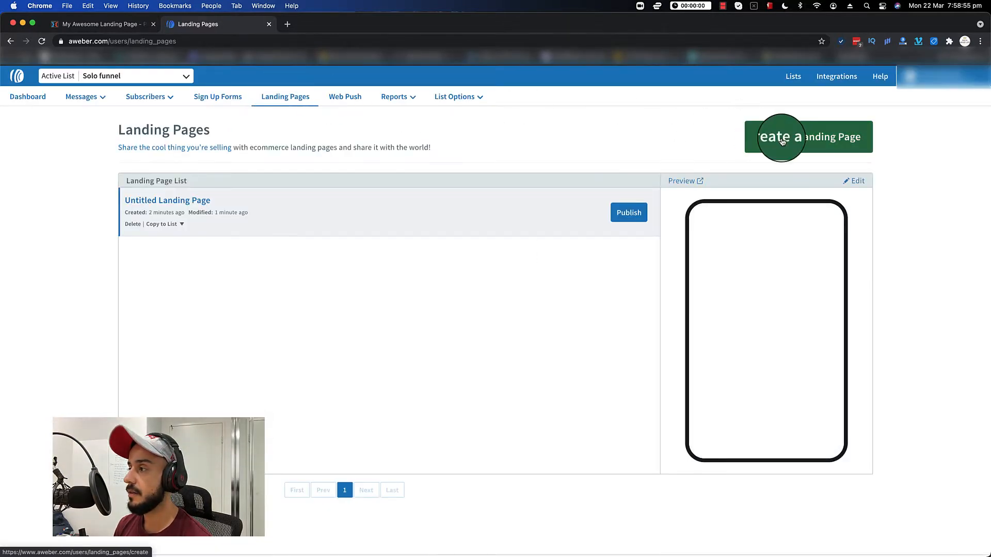
pyautogui.click(808, 143)
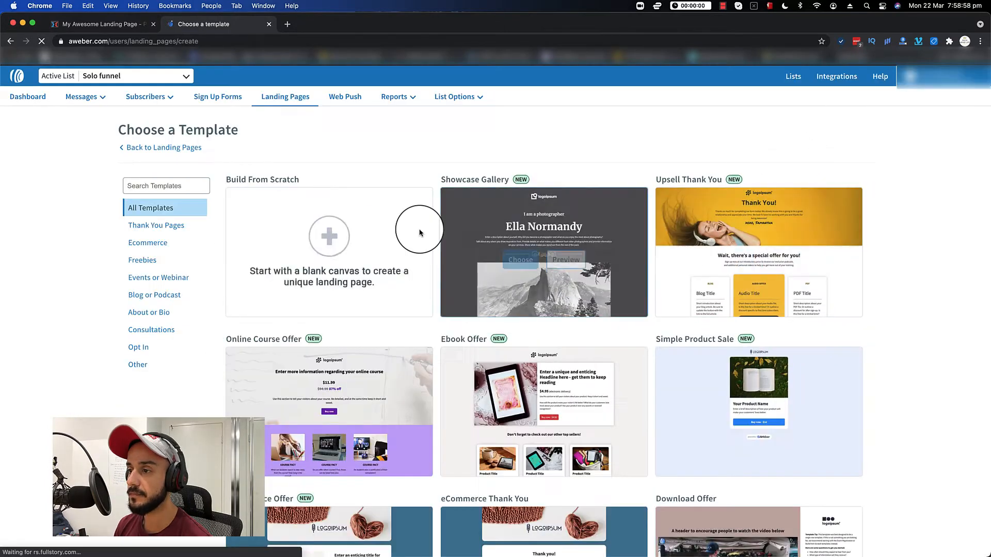
pyautogui.moveTo(351, 220)
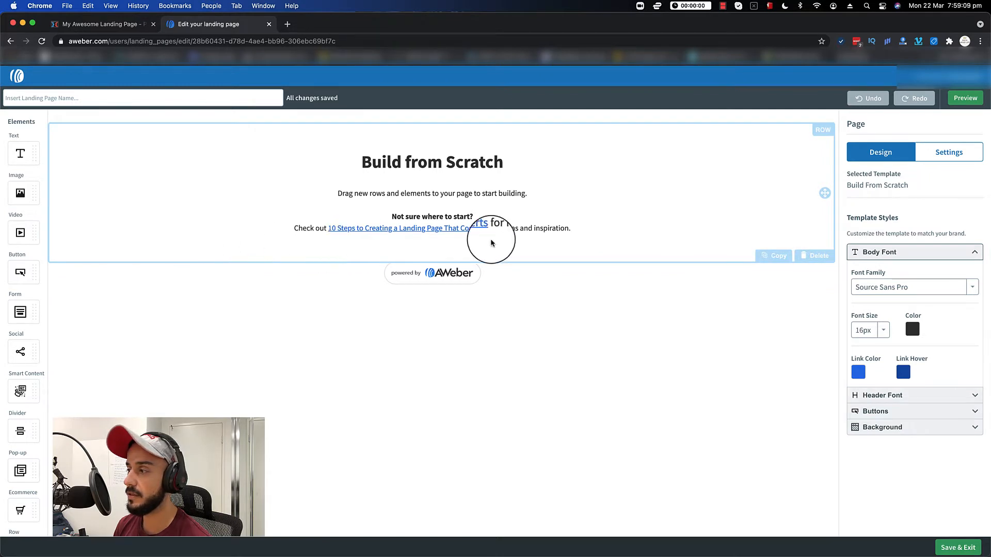
# - Delete the placeholder Build from Scratch text row and the powered-by AWeber badge from the page
pyautogui.click(808, 256)
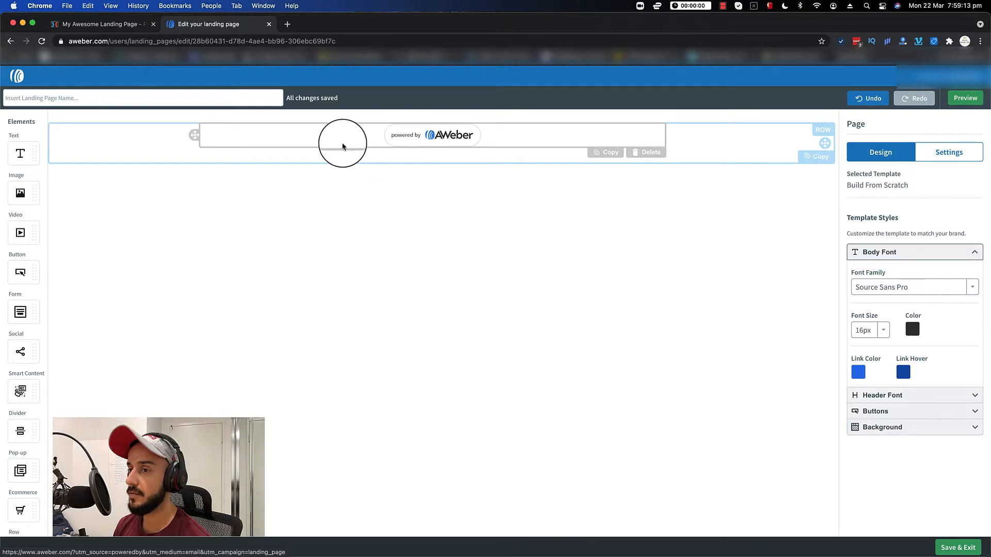
pyautogui.click(649, 153)
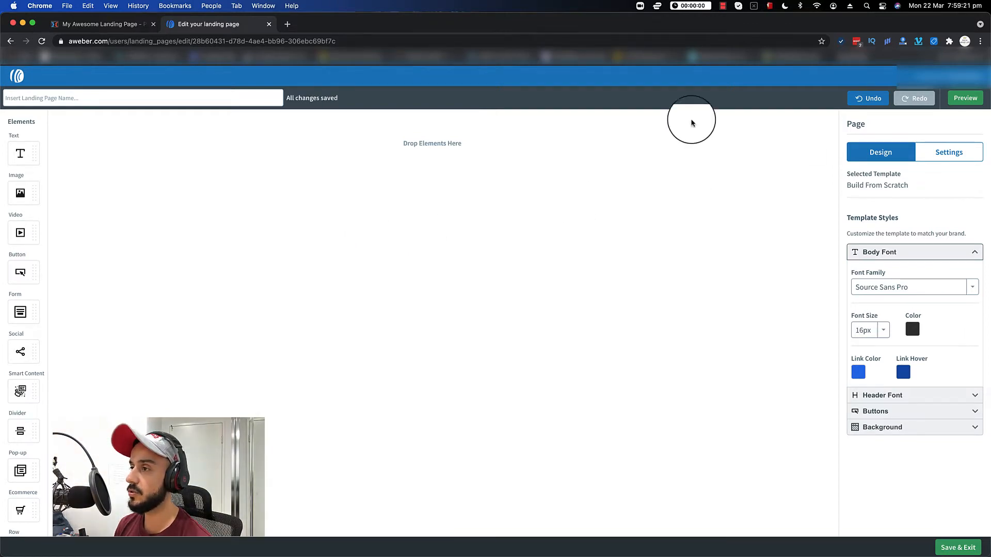
# - Check the reference landing page's background and upload a page background image from the Downloads folder
pyautogui.click(82, 23)
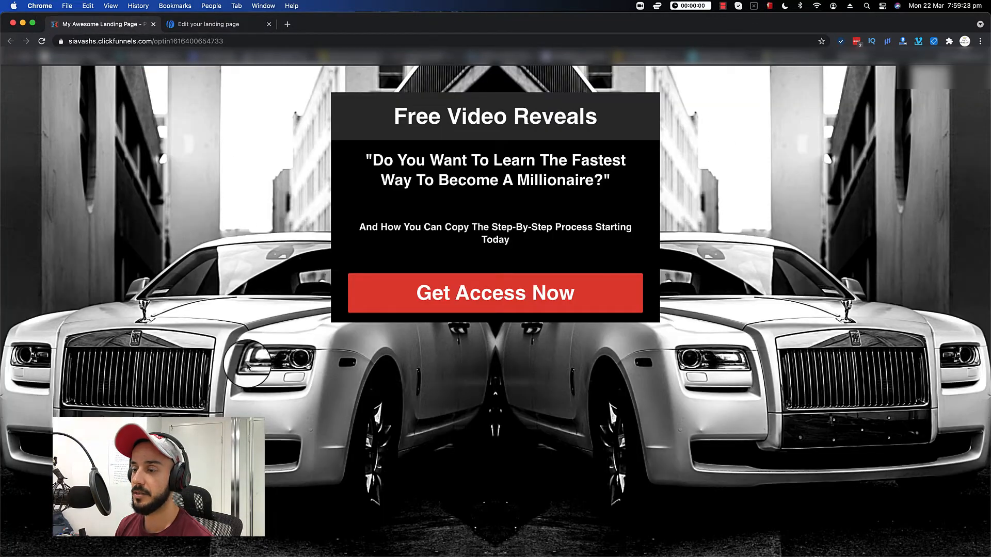
pyautogui.click(206, 24)
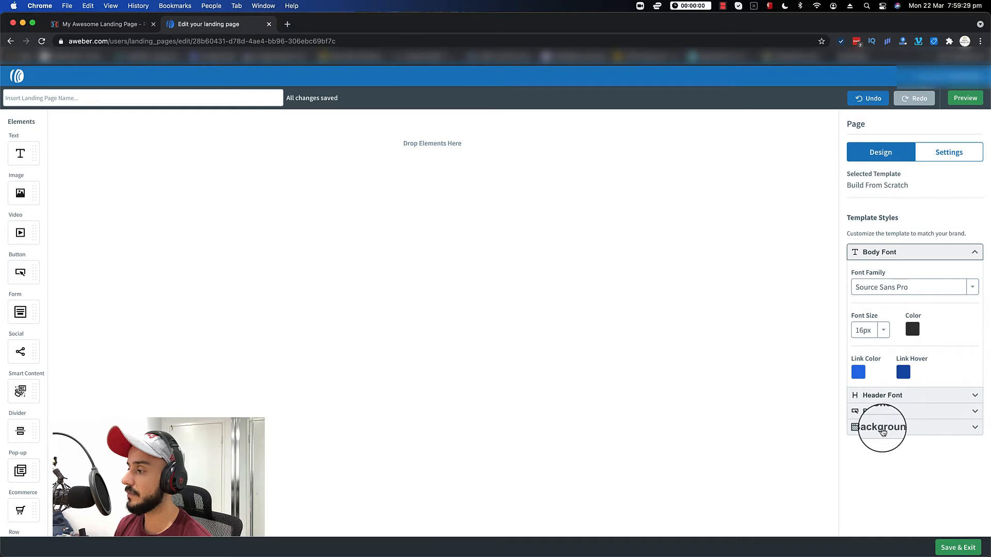
pyautogui.click(882, 427)
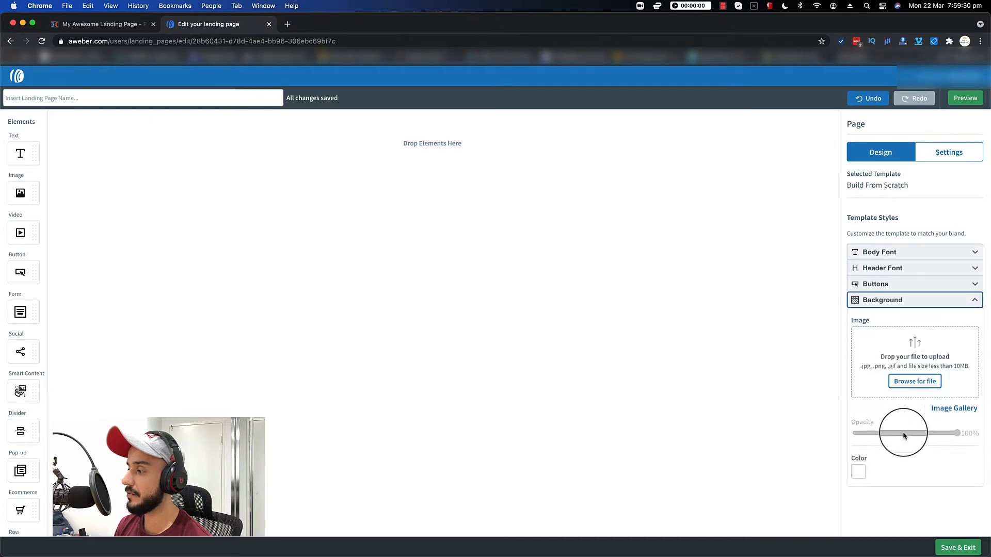
pyautogui.click(904, 382)
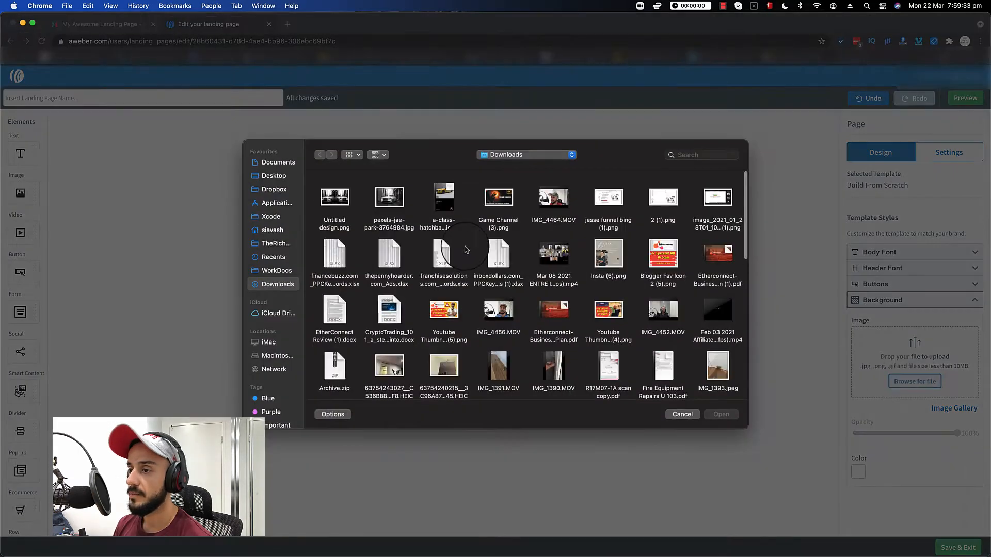
pyautogui.click(720, 414)
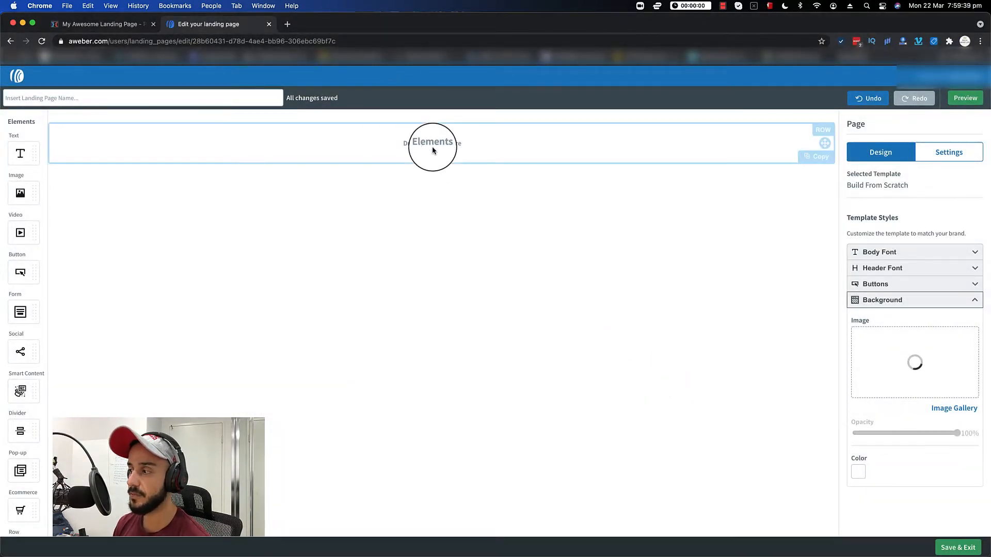
# - Add one column on each side of the empty row's existing column and widen the middle column
pyautogui.click(448, 149)
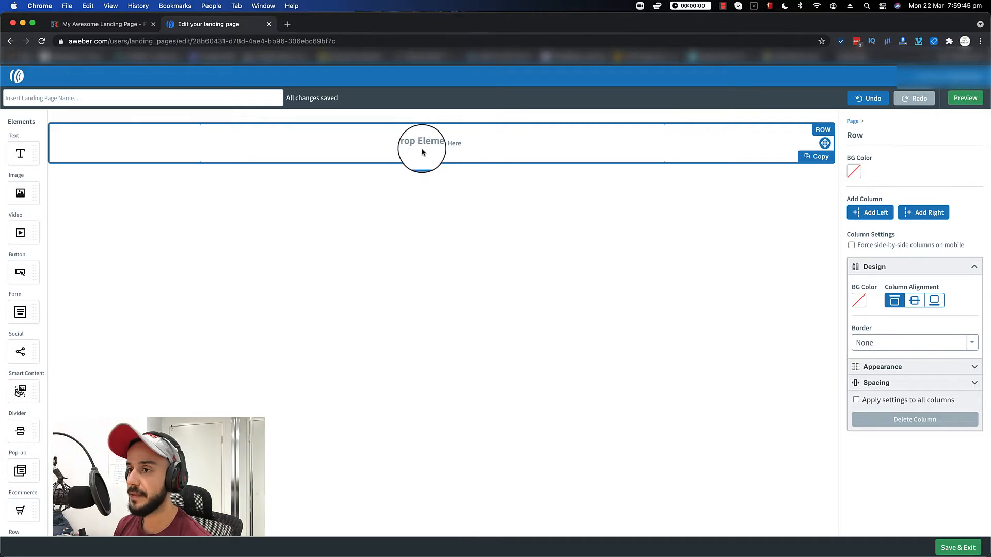
pyautogui.click(125, 29)
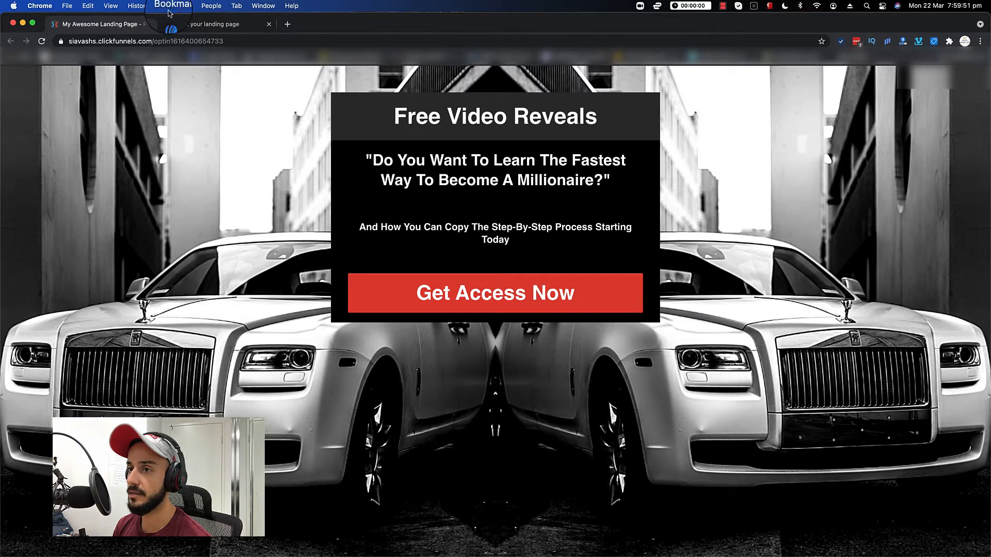
pyautogui.click(178, 24)
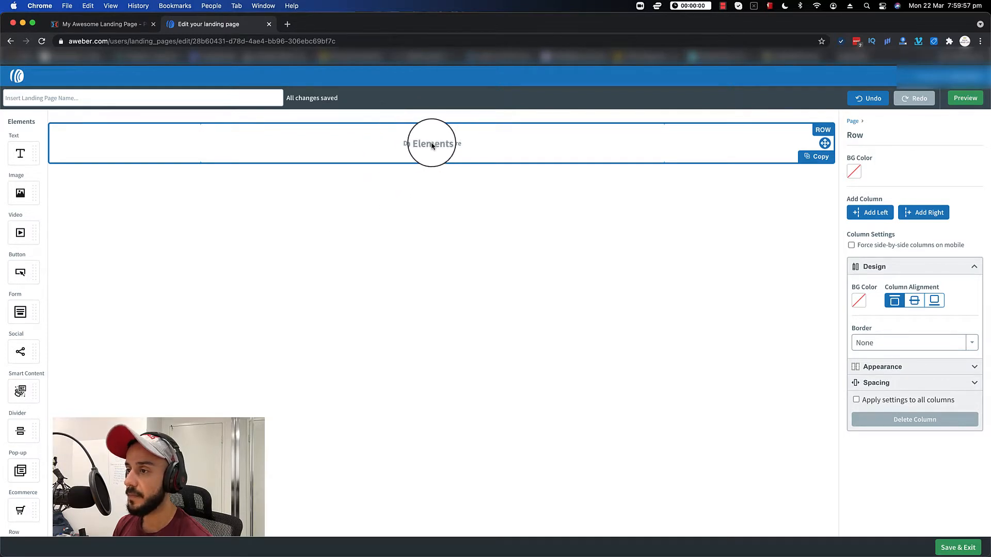
pyautogui.click(859, 216)
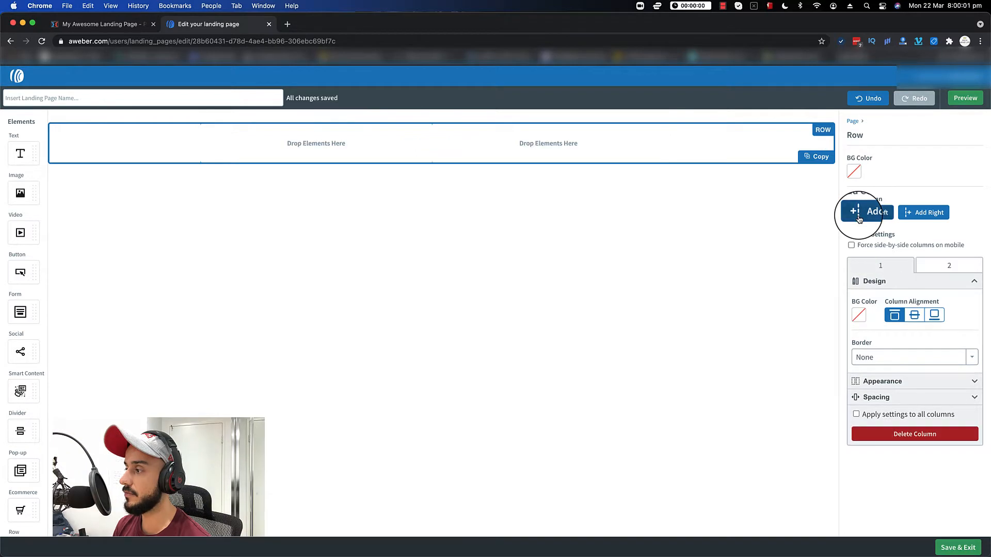
pyautogui.click(913, 217)
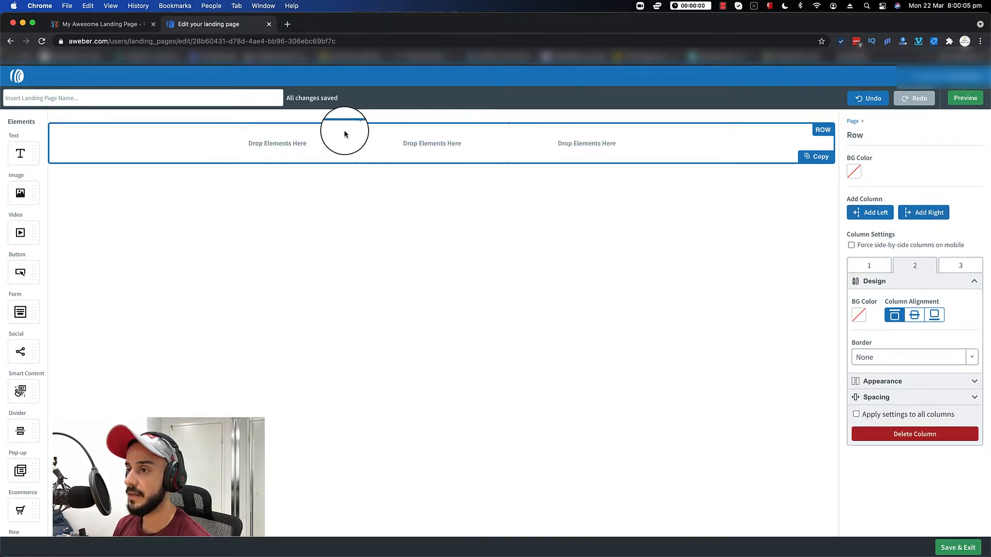
pyautogui.moveTo(355, 132); pyautogui.dragTo(309, 136)
pyautogui.moveTo(507, 136); pyautogui.dragTo(555, 137)
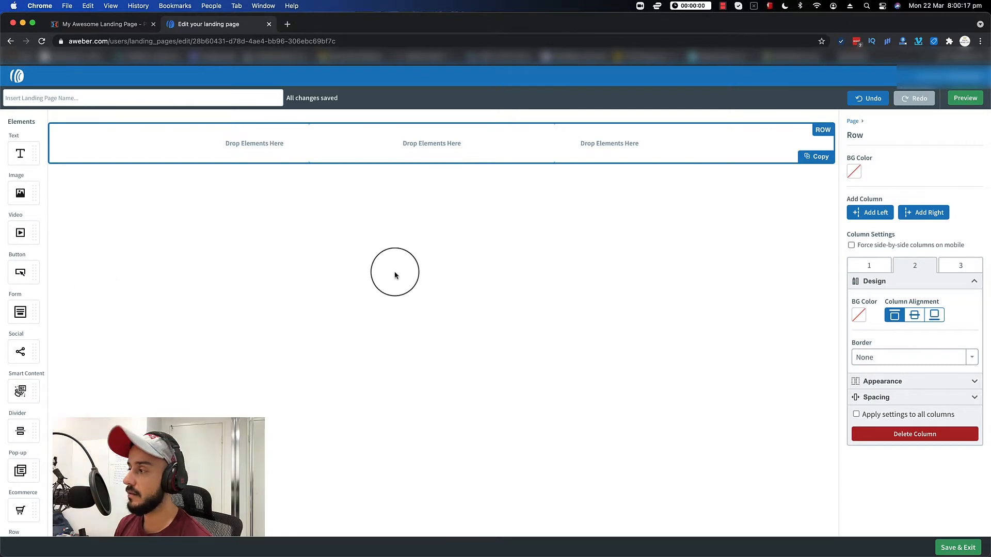
# - Set the page background to the uploaded mirrored black-and-white car picture from My Images in the image gallery
pyautogui.click(853, 121)
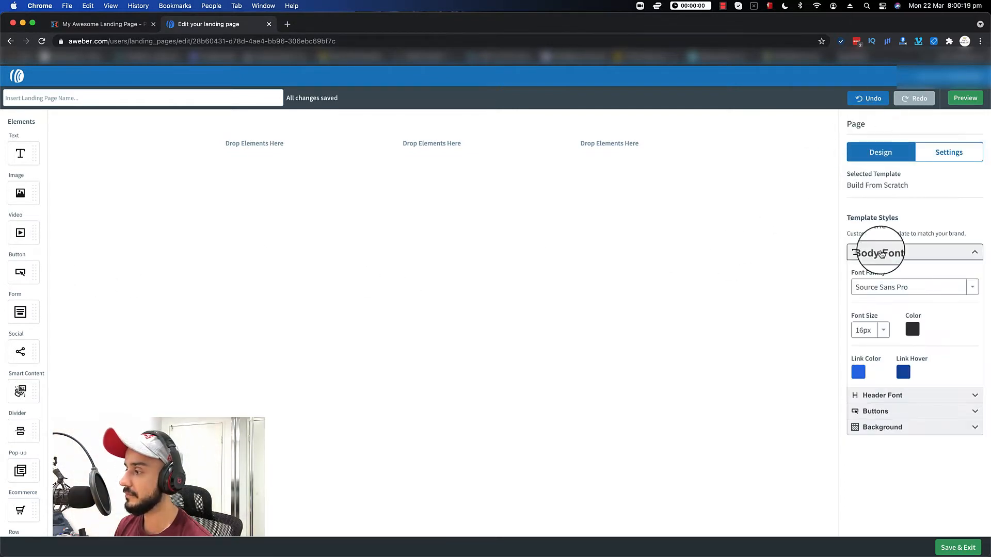
pyautogui.click(874, 427)
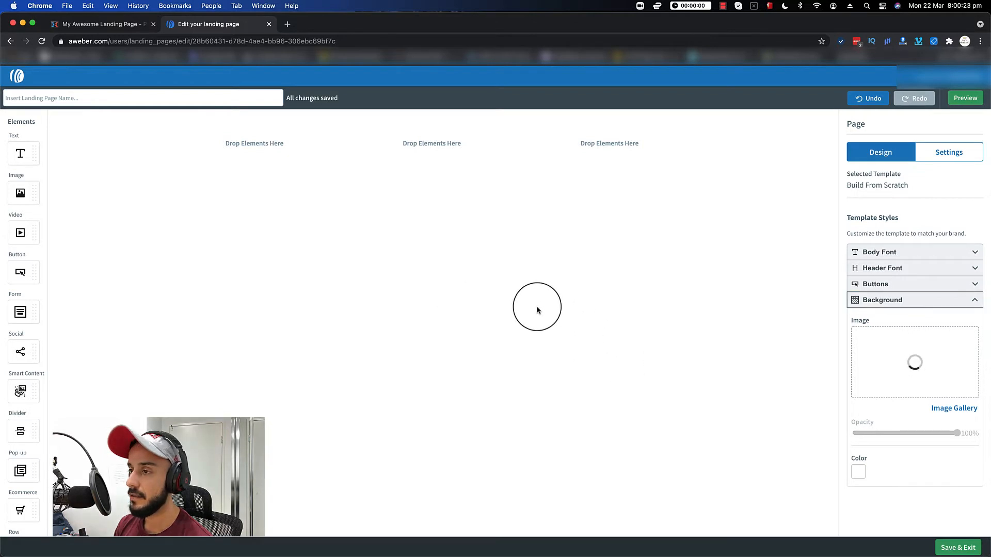
pyautogui.click(431, 145)
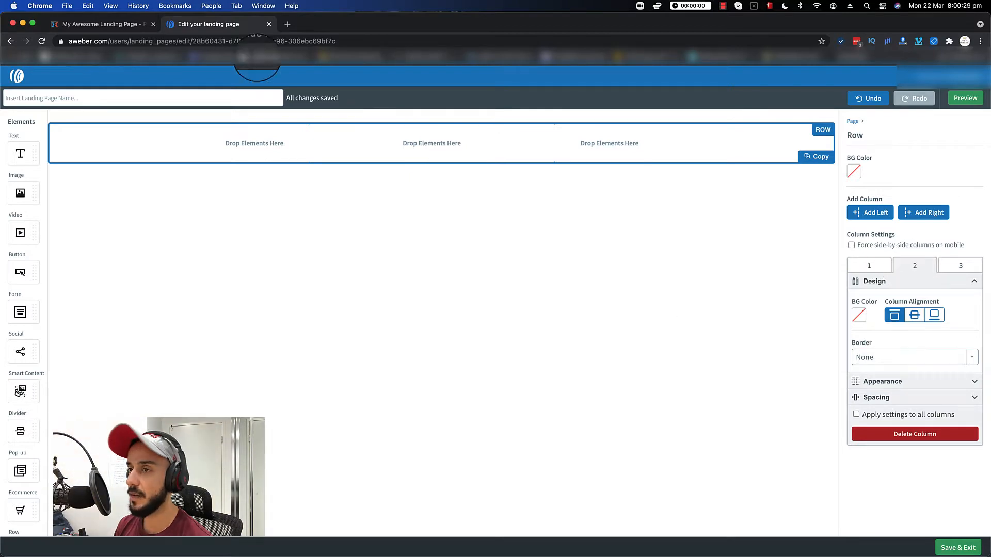
pyautogui.click(98, 24)
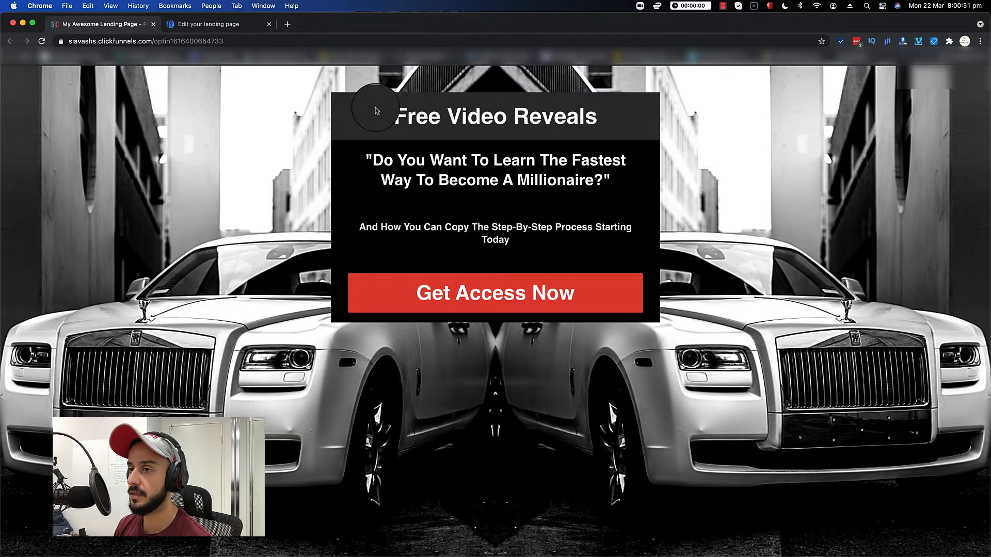
pyautogui.click(217, 25)
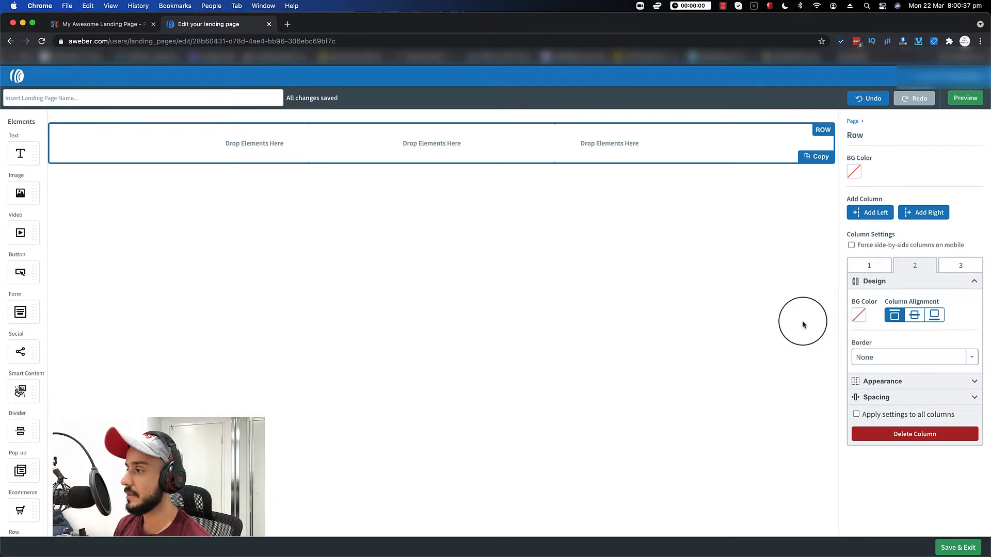
pyautogui.click(857, 124)
pyautogui.click(884, 424)
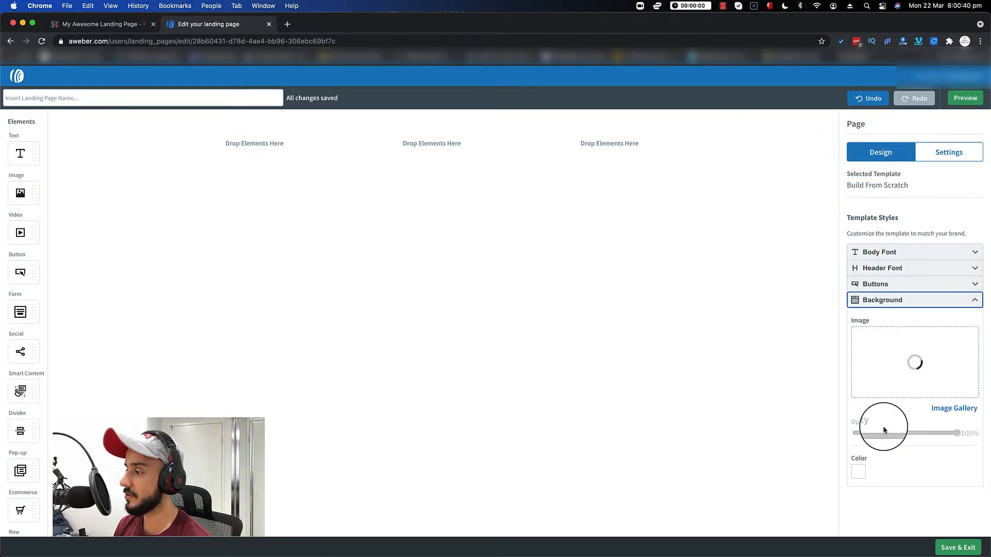
pyautogui.click(931, 408)
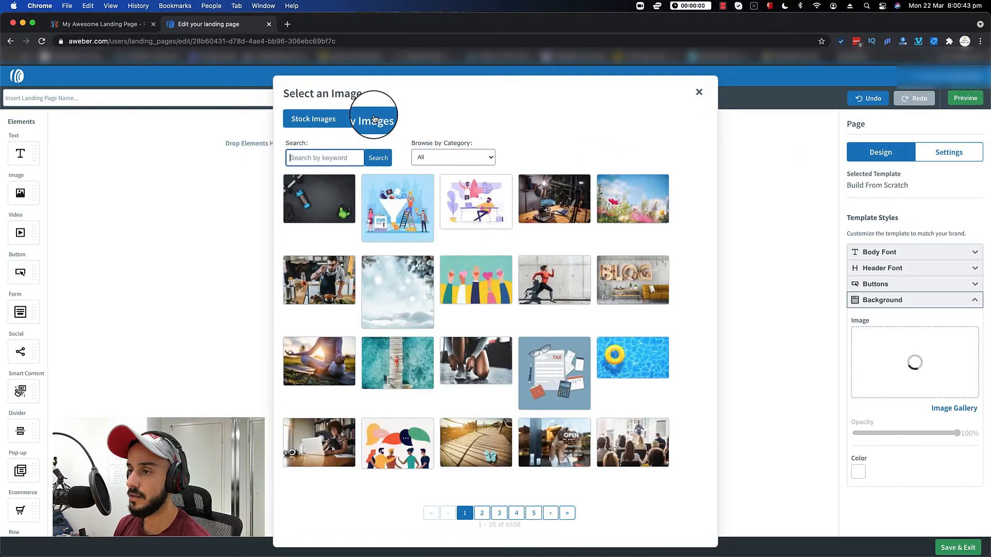
pyautogui.click(374, 118)
pyautogui.click(380, 195)
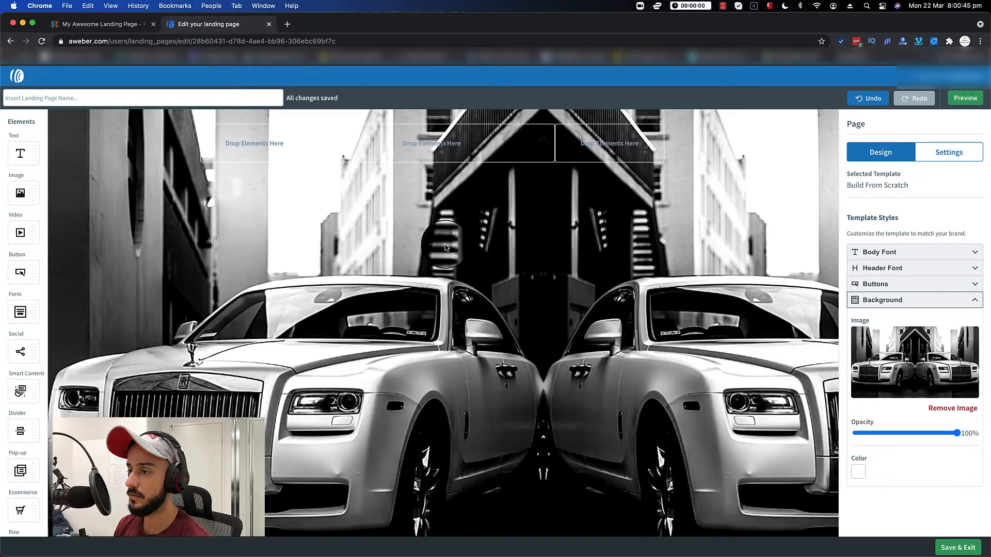
# - Set the alignment of the row's middle column to bottom
pyautogui.click(381, 140)
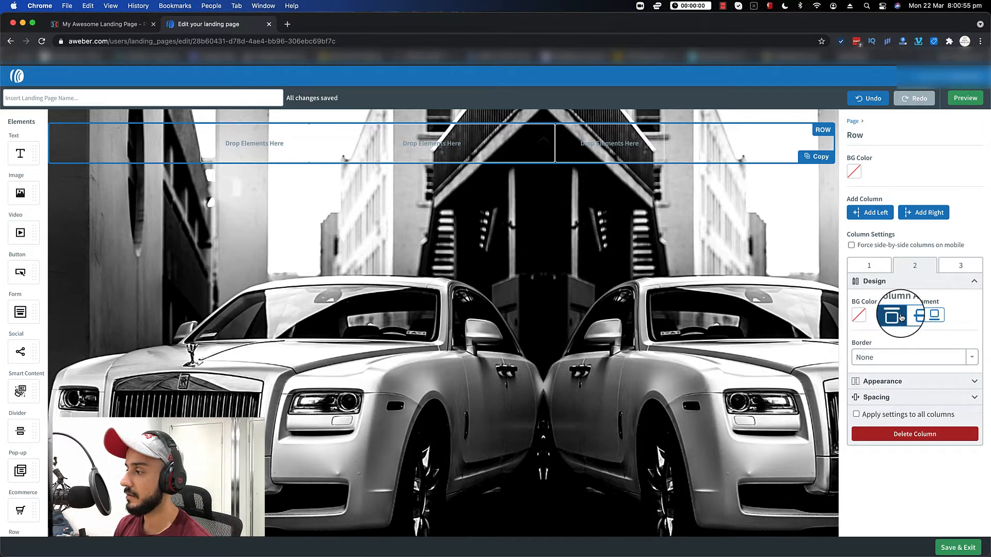
pyautogui.click(934, 315)
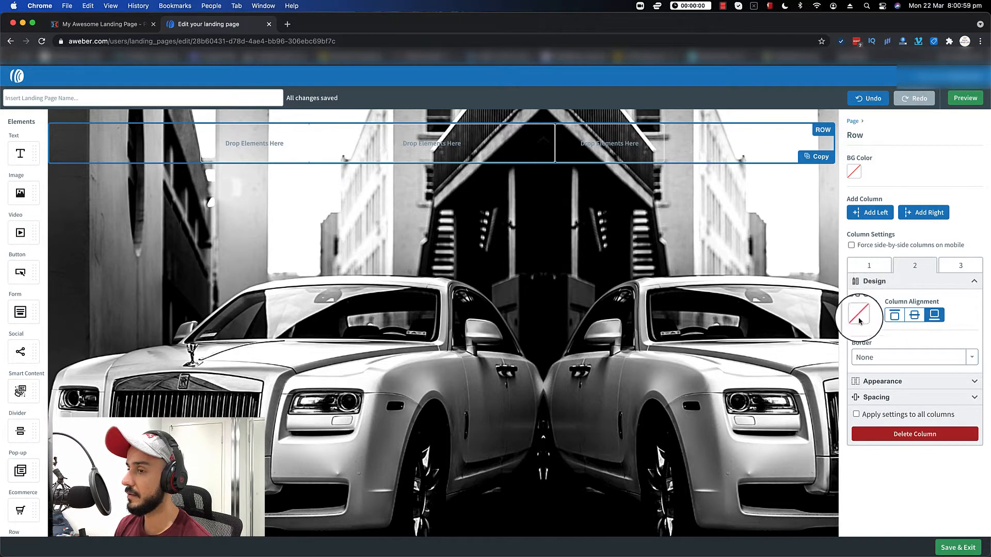
pyautogui.click(871, 265)
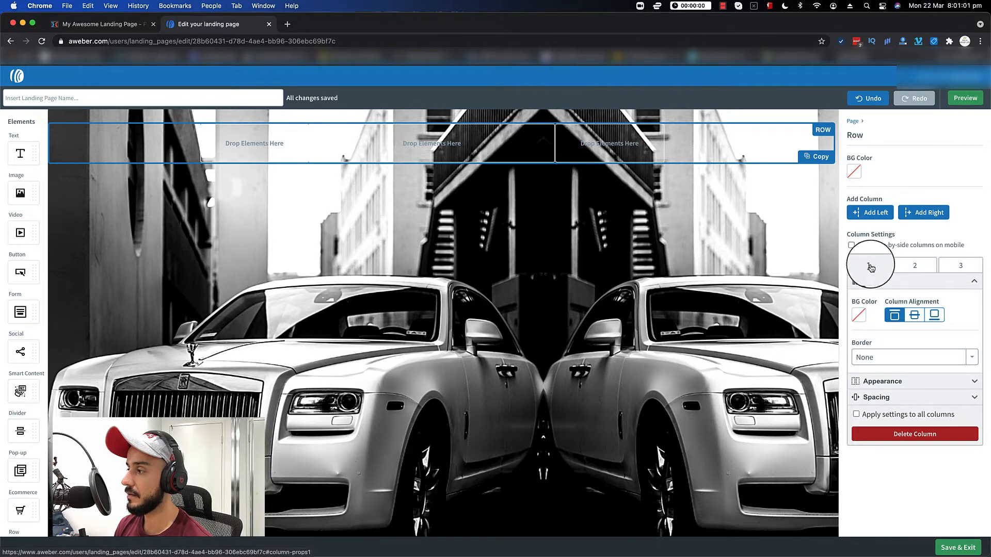
pyautogui.click(857, 128)
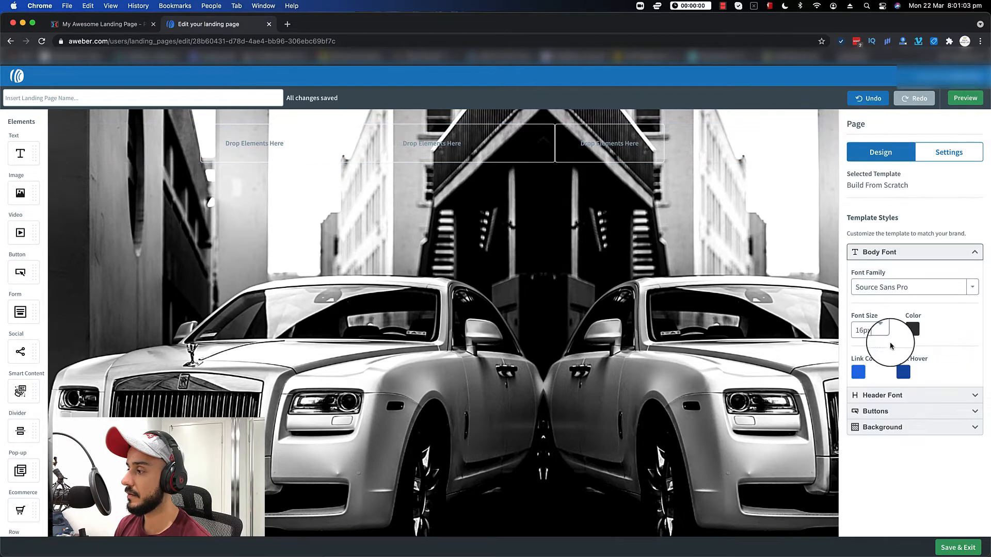
pyautogui.click(873, 428)
pyautogui.click(873, 299)
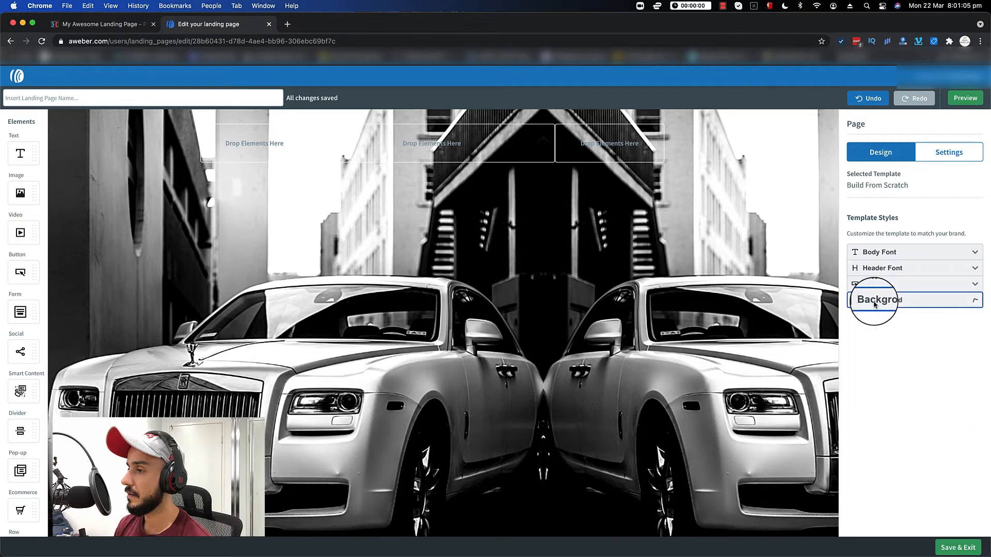
# - Give the row's middle column the dark grey background color #423E3E
pyautogui.click(520, 147)
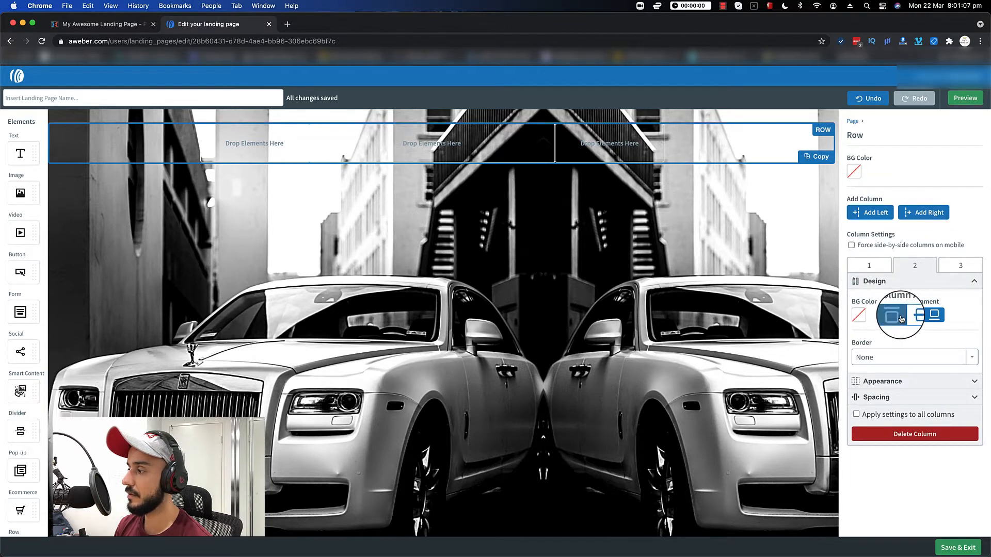
pyautogui.click(955, 265)
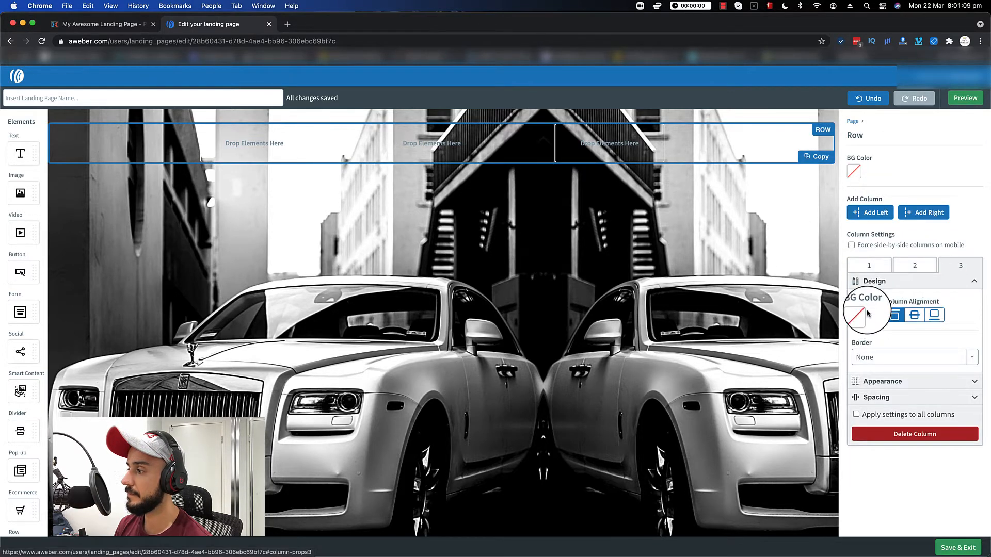
pyautogui.click(861, 314)
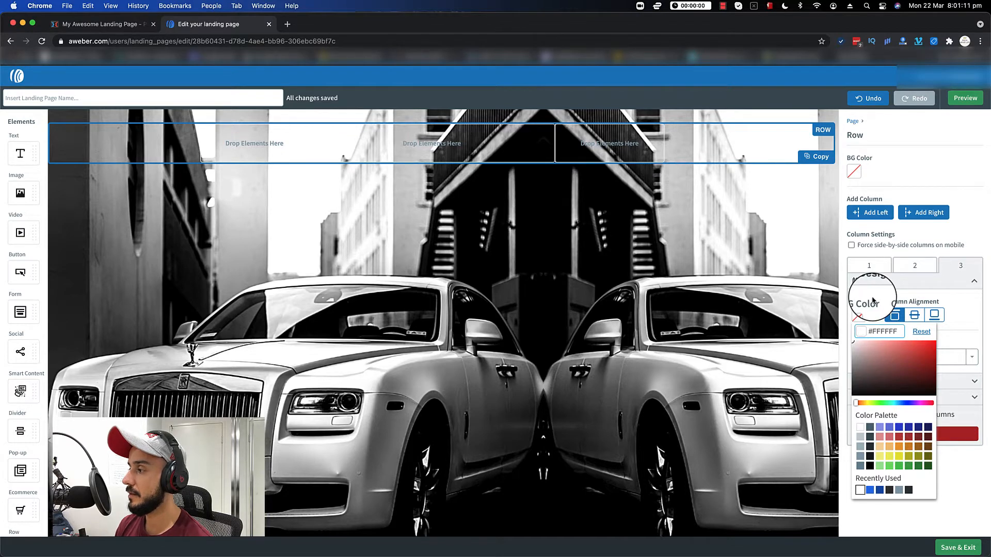
pyautogui.click(899, 265)
pyautogui.click(899, 265)
pyautogui.click(856, 315)
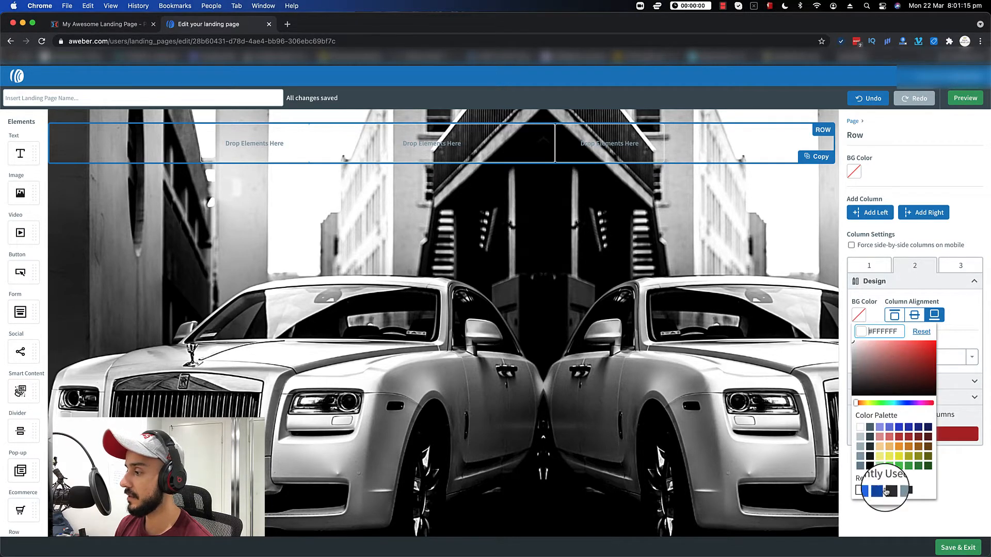
pyautogui.click(857, 382)
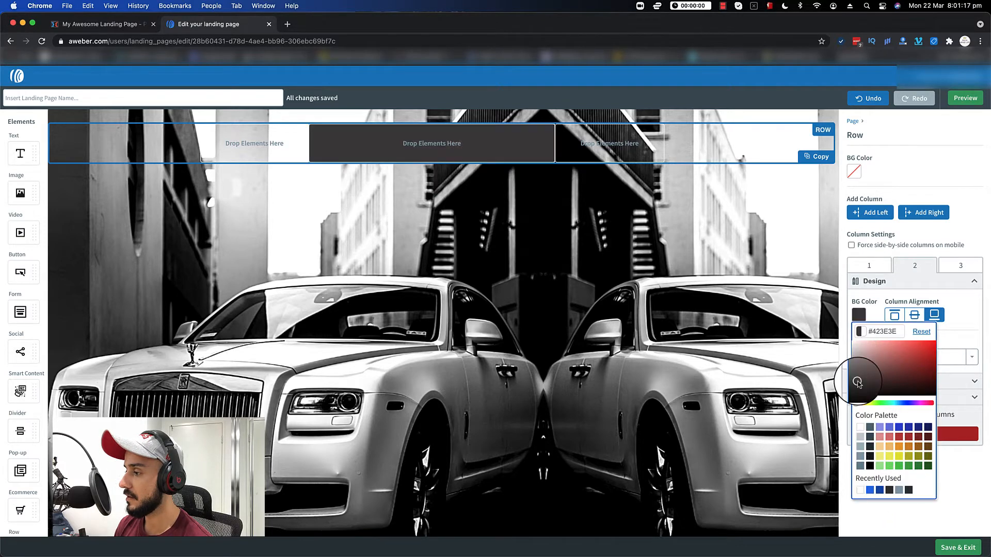
# - Set the middle column's background color to #4A4848 and add a centered text element reading "Free Video Reveals" in it
pyautogui.moveTo(858, 382); pyautogui.dragTo(854, 381)
pyautogui.click(846, 382)
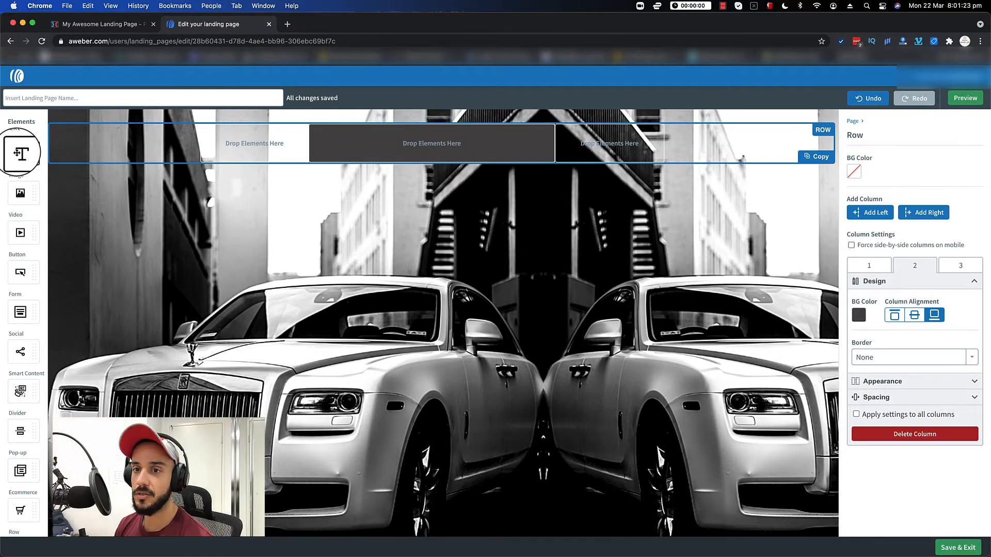
pyautogui.moveTo(21, 153); pyautogui.dragTo(420, 146)
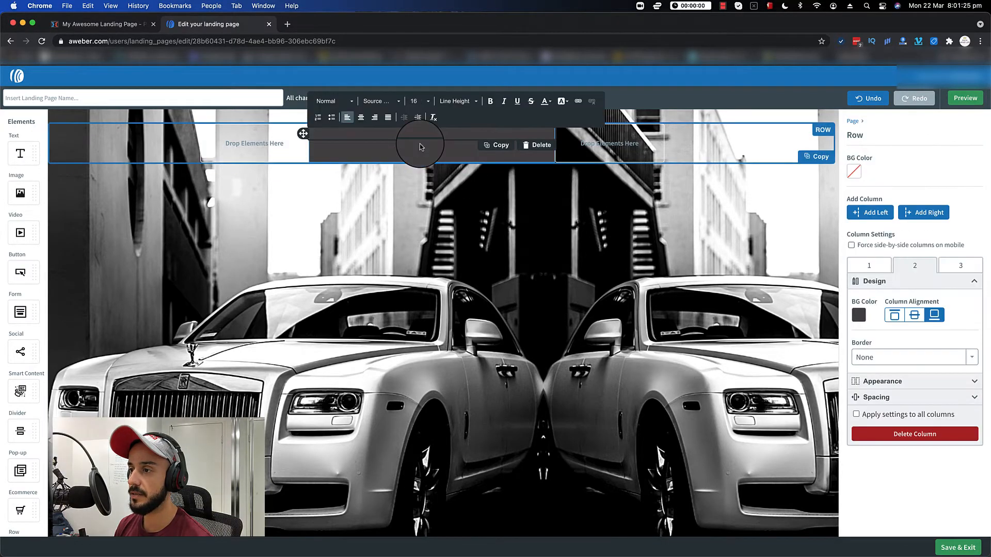
pyautogui.click(360, 120)
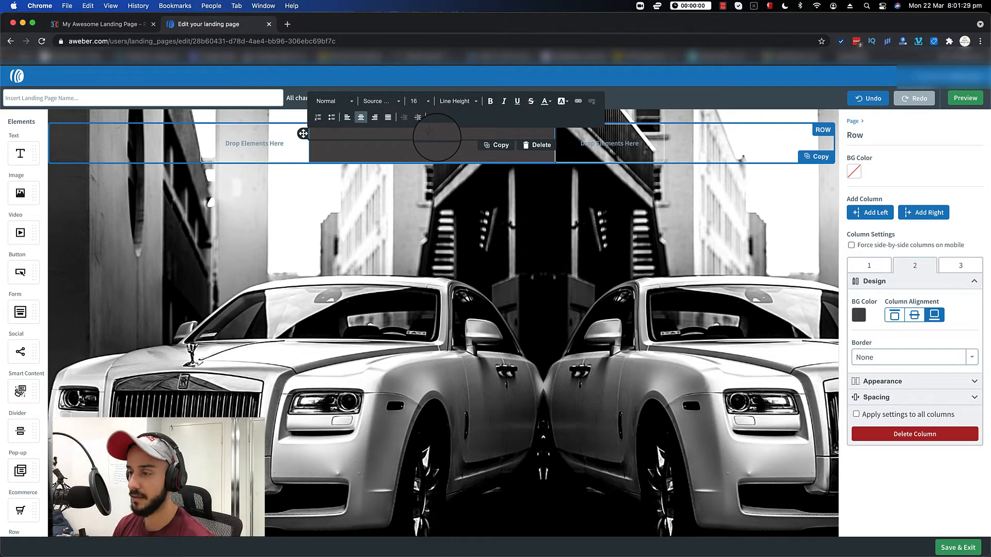
pyautogui.write('KeyWest')
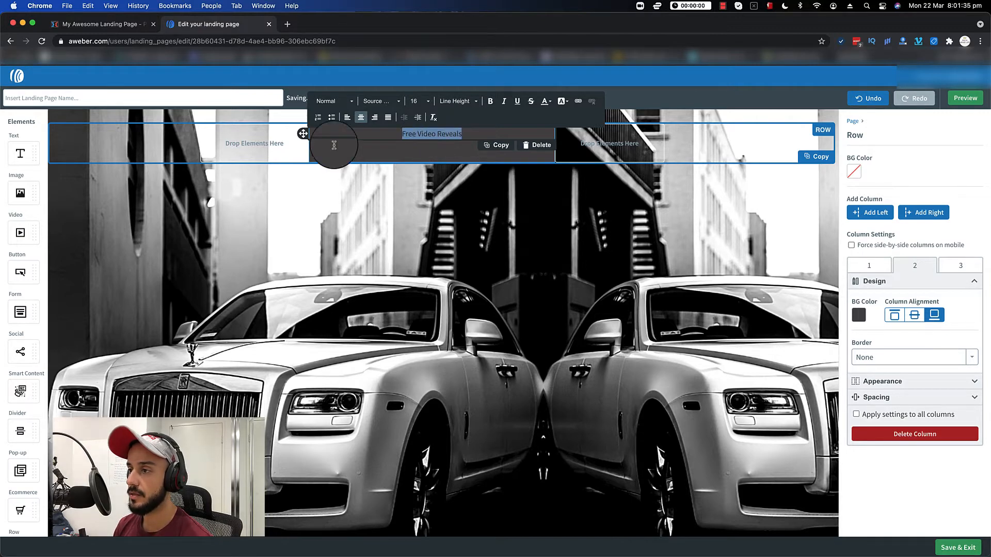
# - Format the "Free Video Reveals" heading with font size 48, bold and white text color
pyautogui.click(420, 103)
pyautogui.scroll(-5, 428, 165)
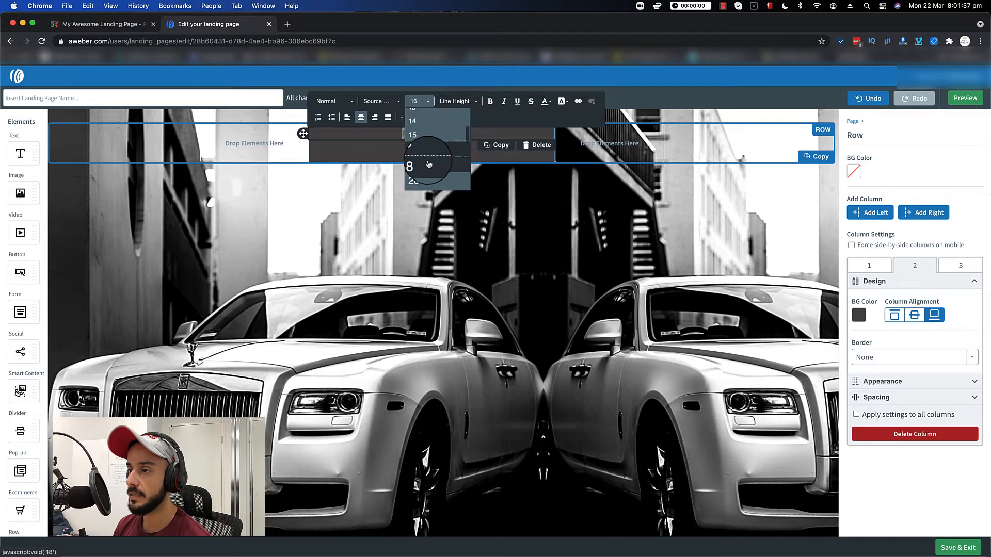
pyautogui.click(425, 130)
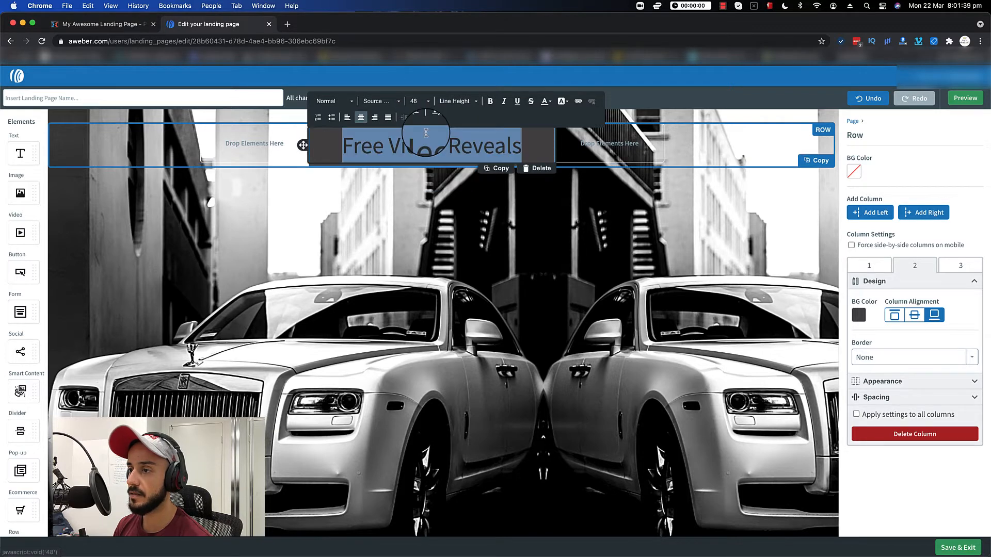
pyautogui.click(490, 102)
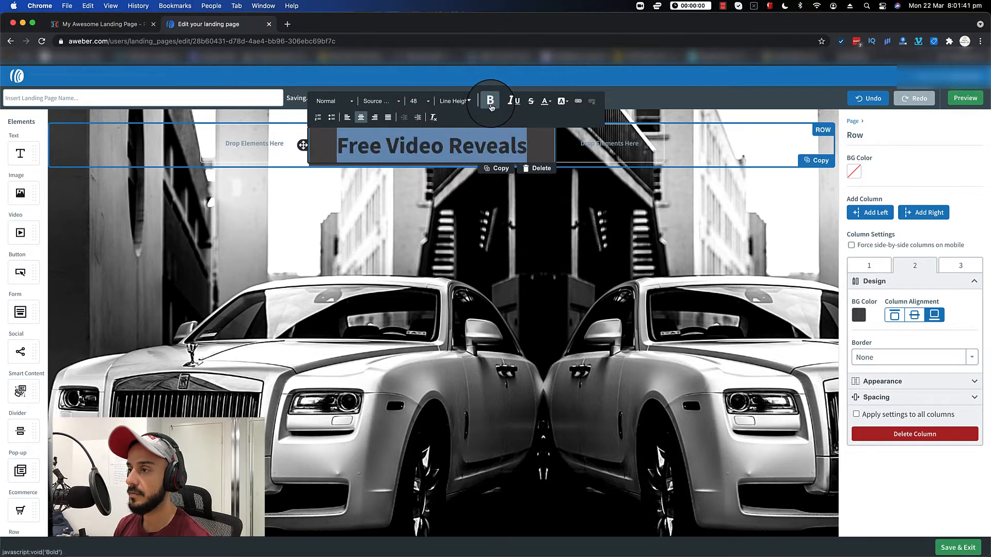
pyautogui.click(545, 101)
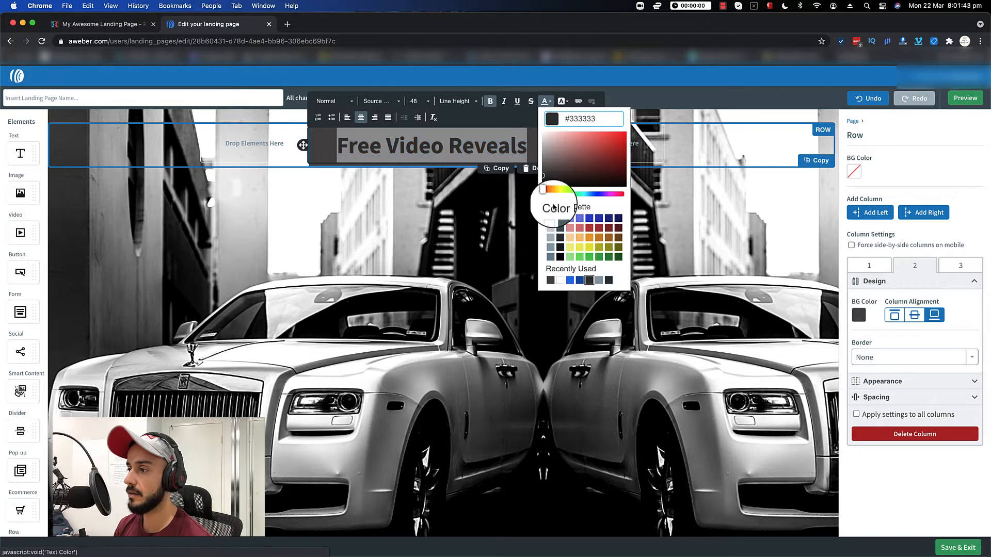
pyautogui.click(523, 223)
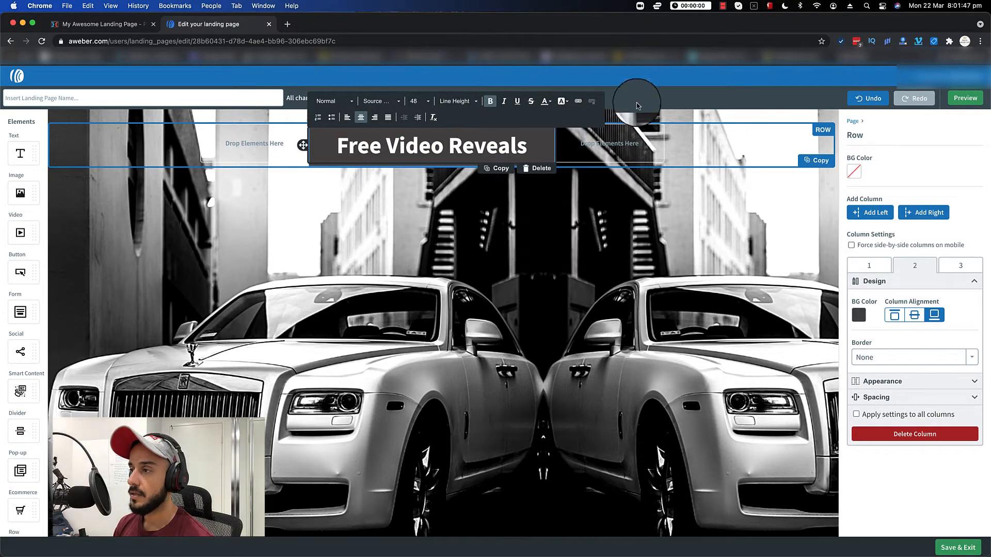
pyautogui.click(145, 148)
pyautogui.click(145, 148)
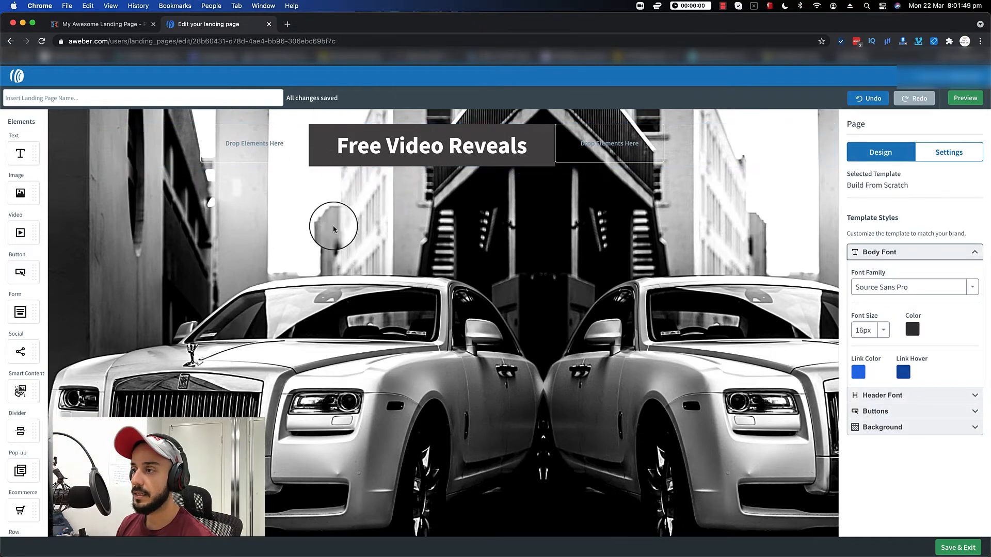
# - Check the box layout on the reference landing page, then duplicate the "Free Video Reveals" row in the AWeber editor
pyautogui.click(98, 24)
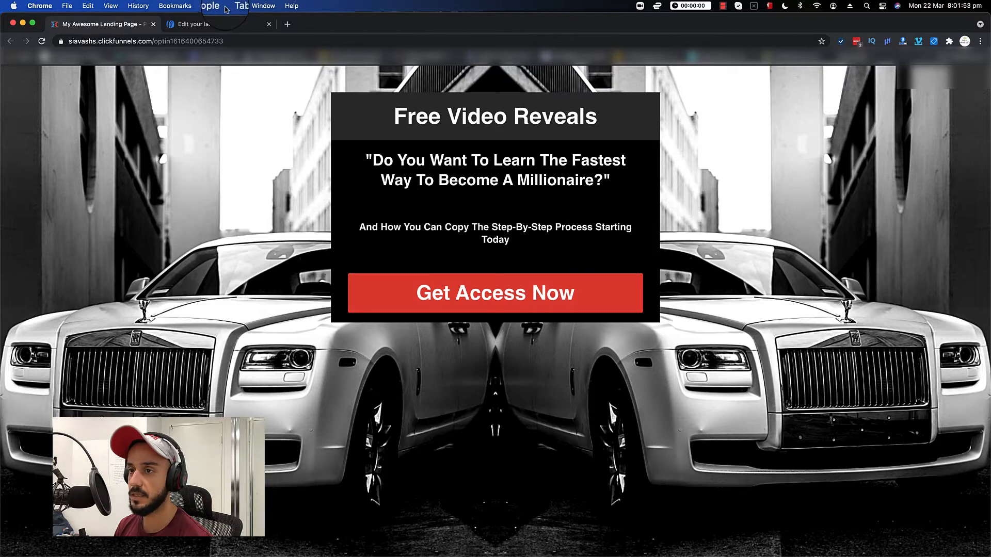
pyautogui.click(214, 24)
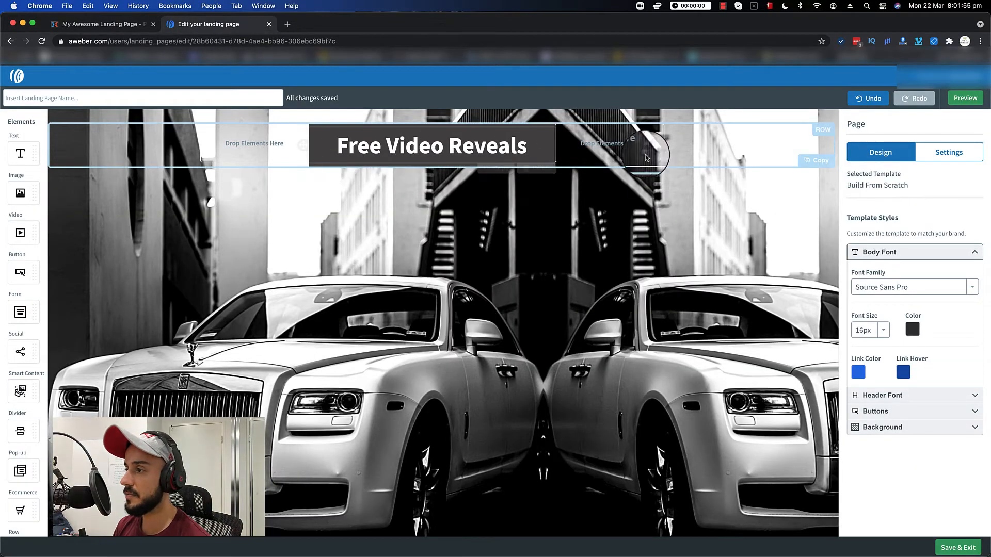
pyautogui.click(820, 161)
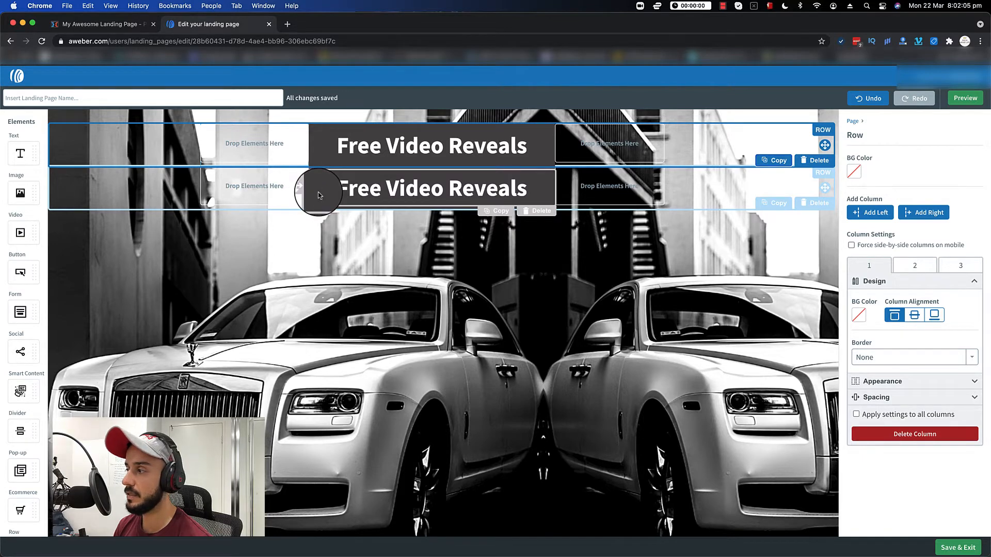
pyautogui.click(914, 264)
pyautogui.click(863, 319)
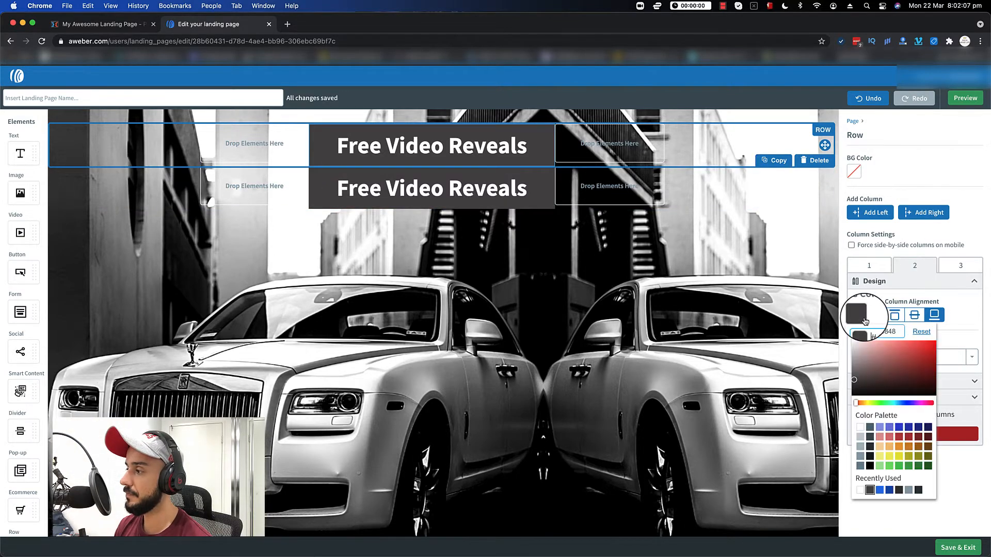
pyautogui.moveTo(854, 381); pyautogui.dragTo(847, 416)
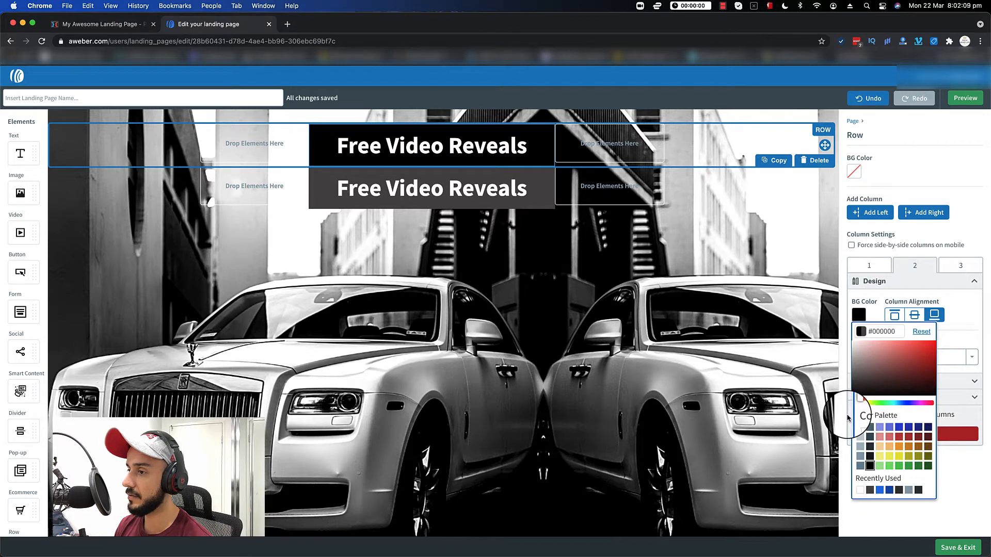
pyautogui.click(605, 293)
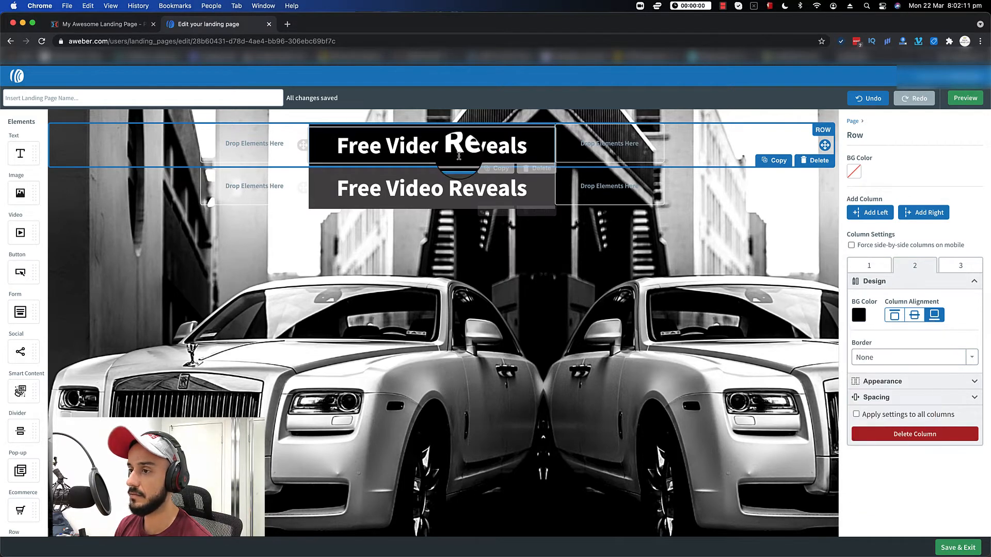
pyautogui.click(868, 99)
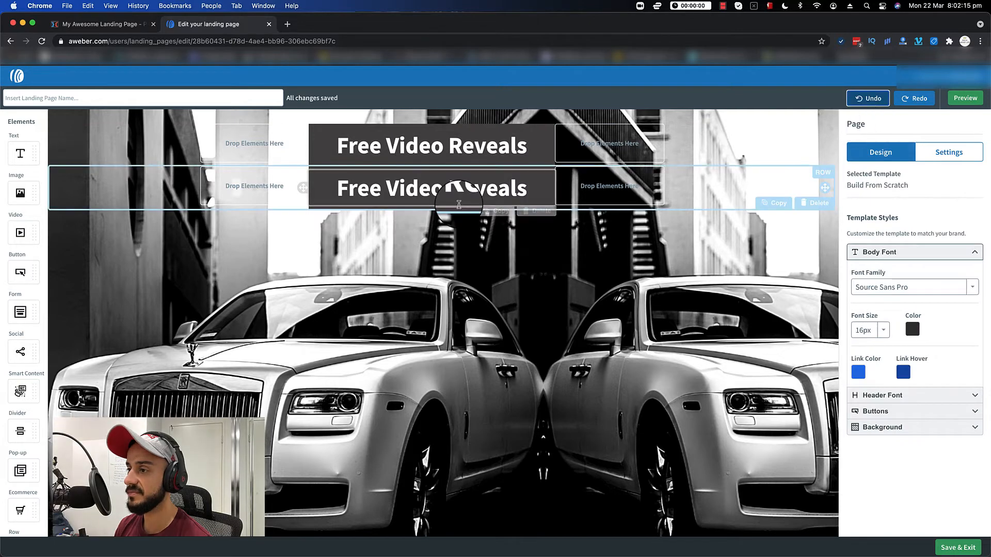
# - Set the background color of the lower row's middle column to black
pyautogui.click(344, 208)
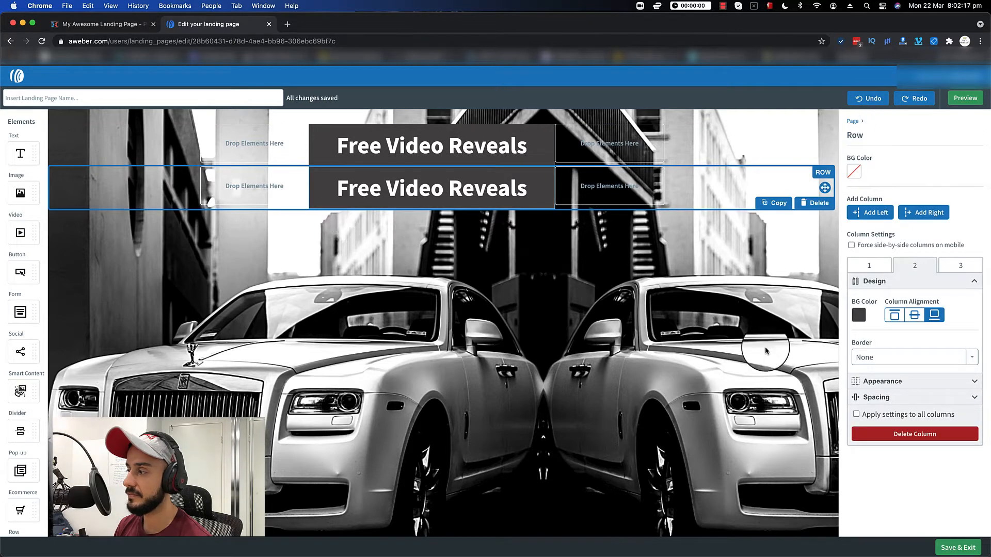
pyautogui.click(855, 317)
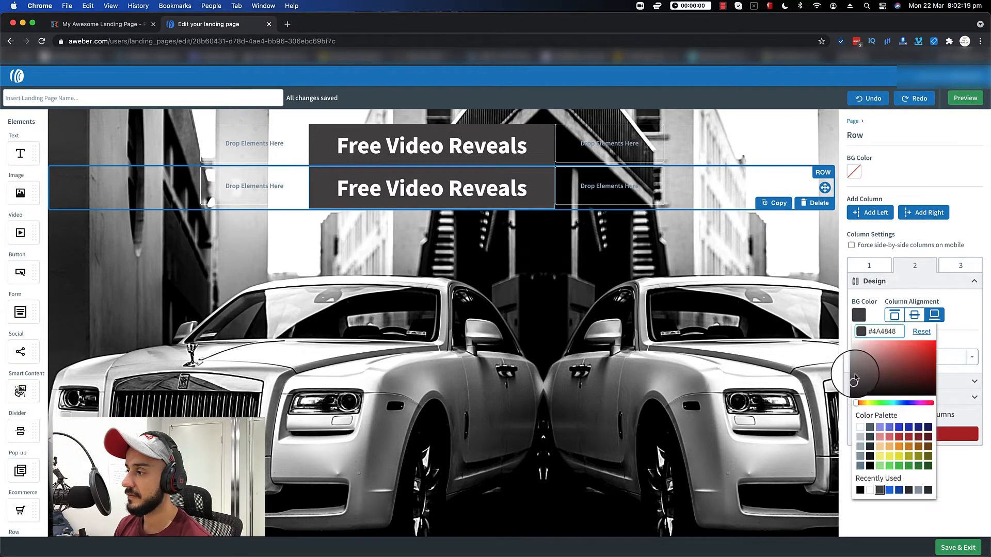
pyautogui.moveTo(853, 381); pyautogui.dragTo(849, 408)
pyautogui.click(666, 297)
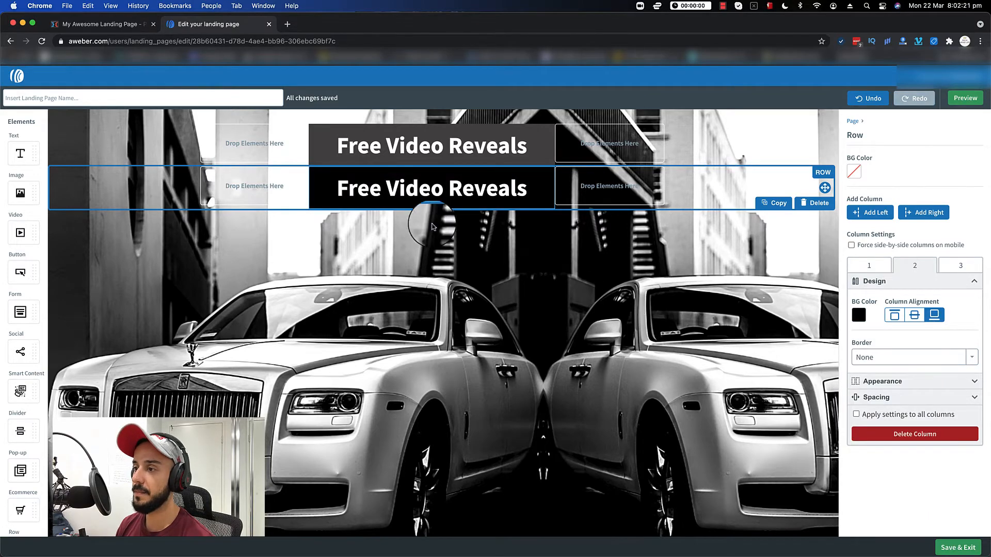
# - Replace the lower row's text with "Do You Want To Learn The Fastest Way To Become A Millionaire?" copied from the reference page
pyautogui.click(96, 24)
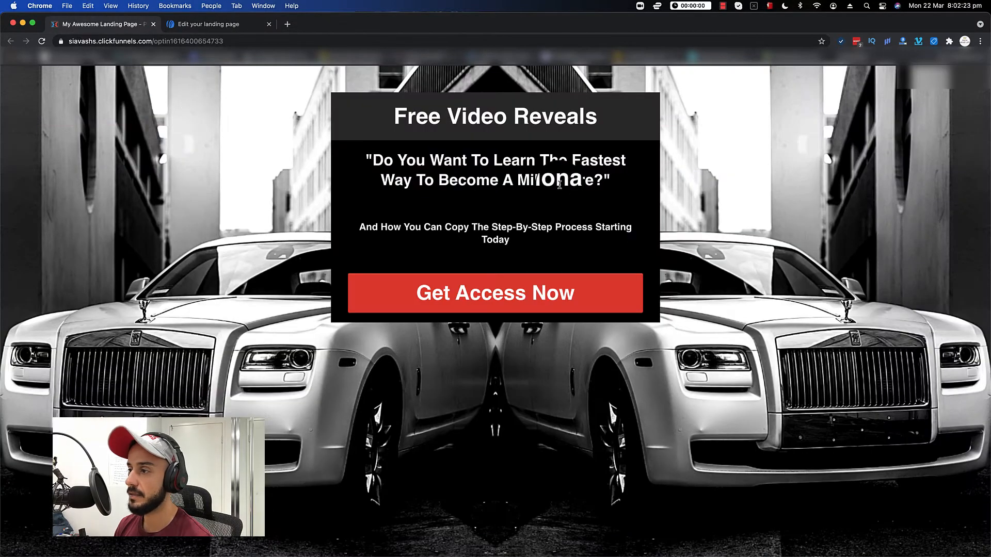
pyautogui.moveTo(596, 179); pyautogui.dragTo(379, 162)
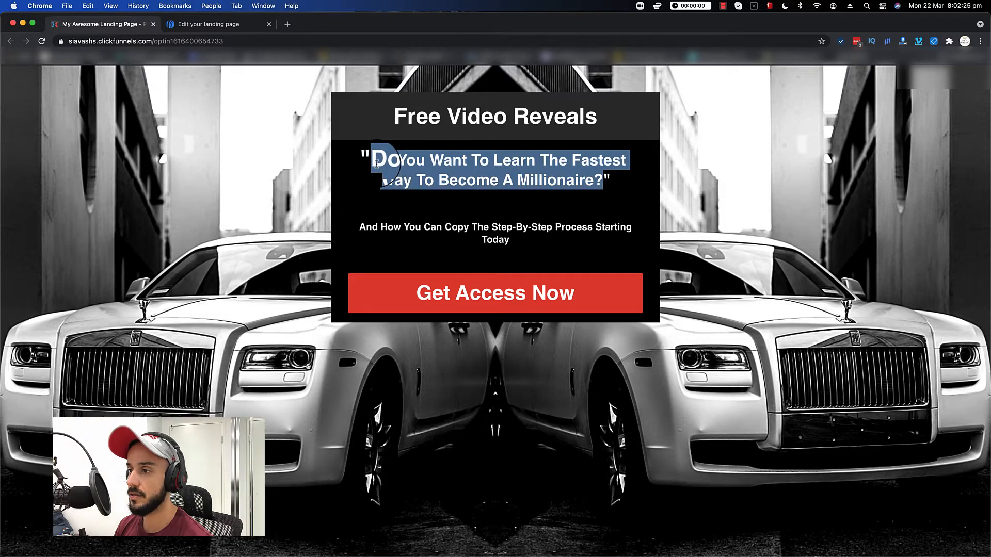
pyautogui.press('super+c')
pyautogui.click(193, 23)
pyautogui.click(429, 189)
pyautogui.press('super+a')
pyautogui.press('super+v')
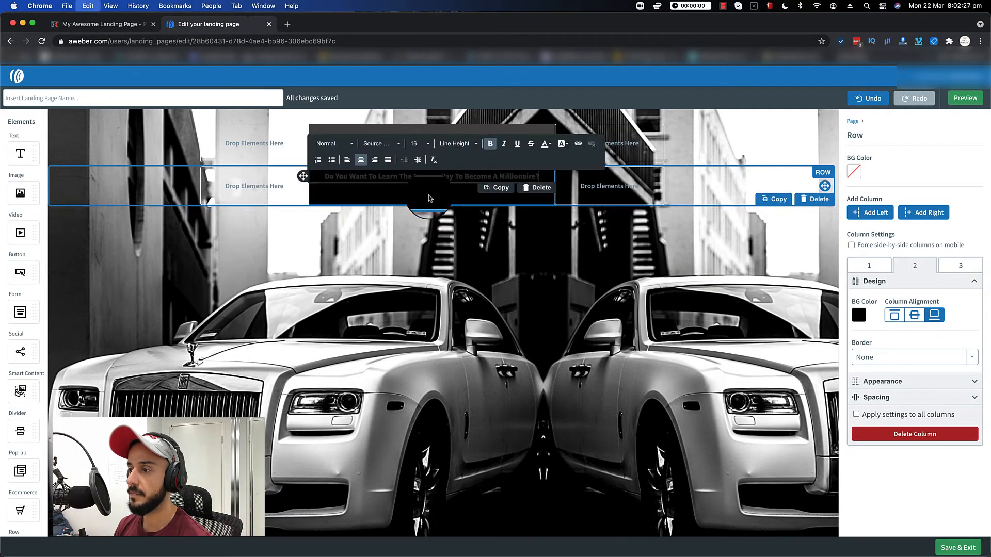
# - Set the millionaire question in the lower row to font size 28 and white text color
pyautogui.tripleClick(397, 177)
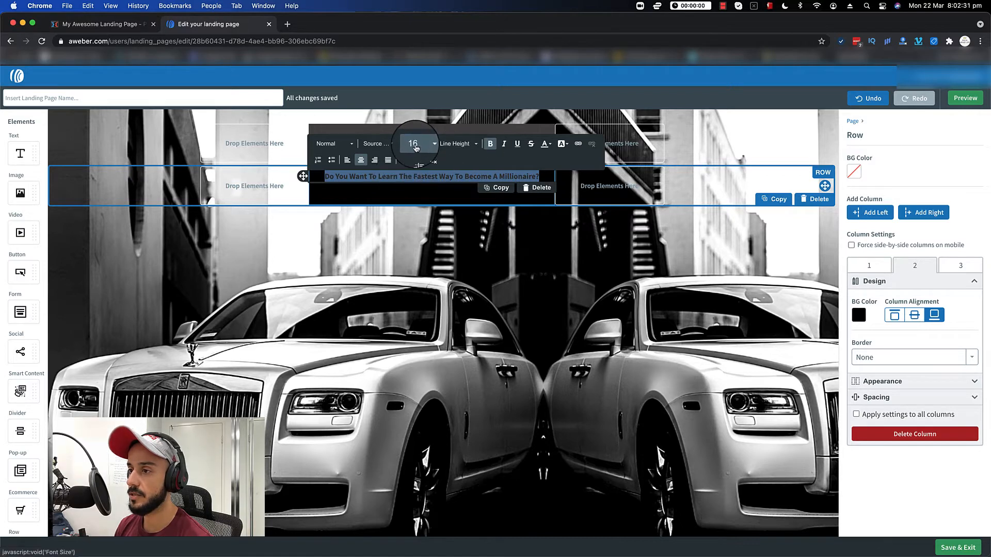
pyautogui.click(416, 143)
pyautogui.scroll(-3, 440, 201)
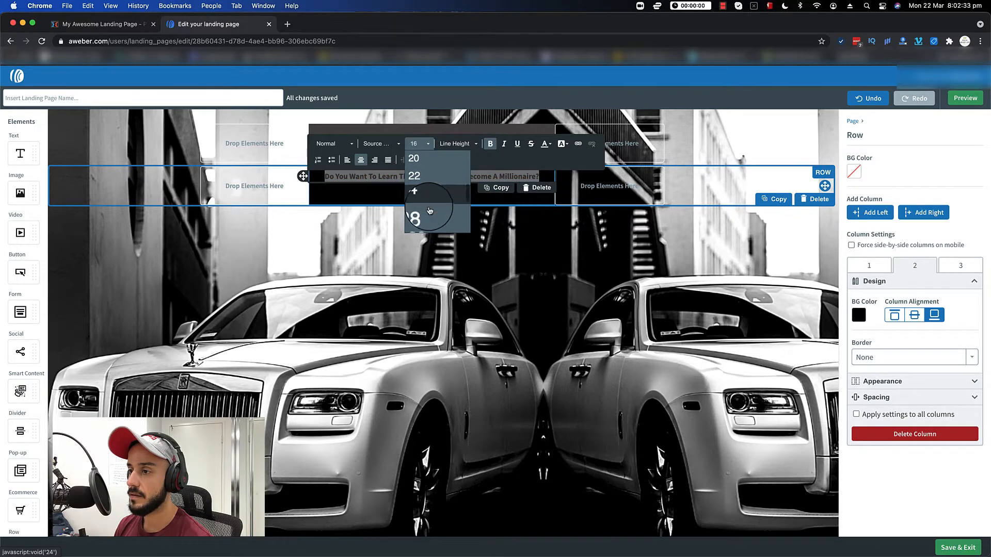
pyautogui.click(429, 212)
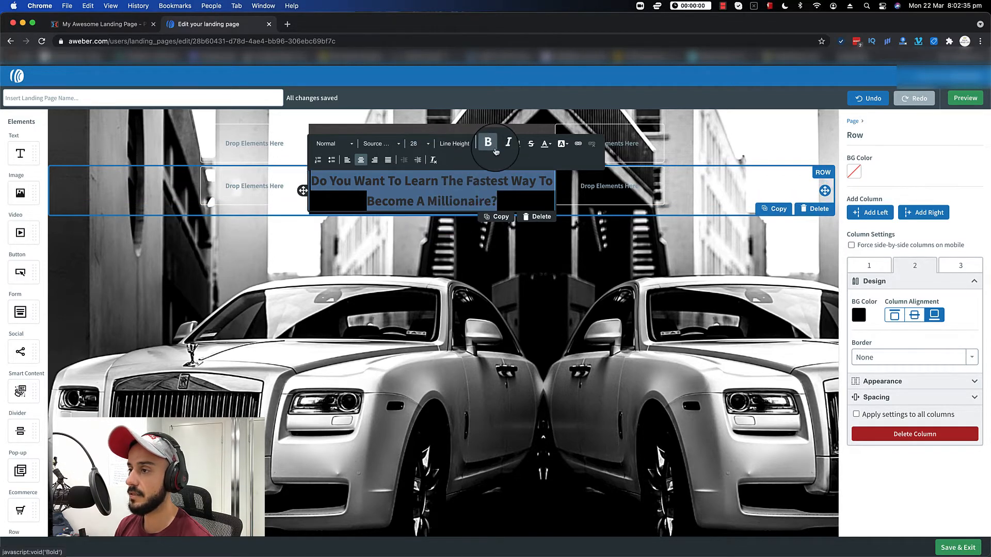
pyautogui.click(542, 150)
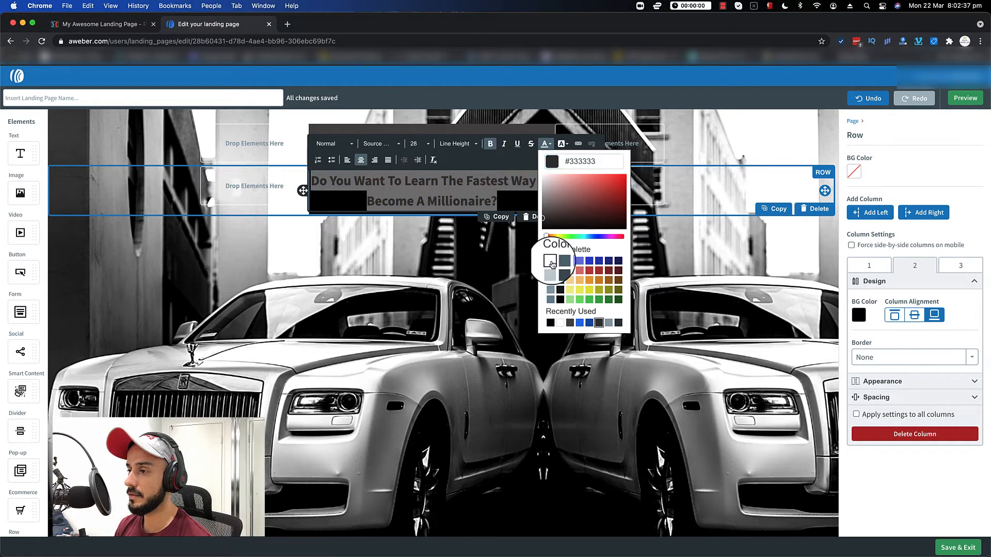
pyautogui.click(506, 260)
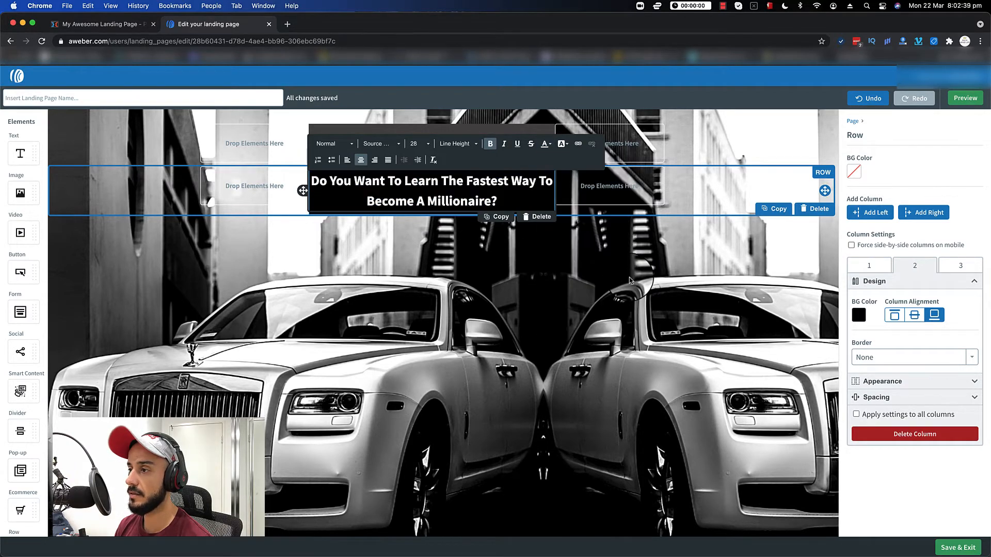
pyautogui.click(173, 171)
pyautogui.click(170, 139)
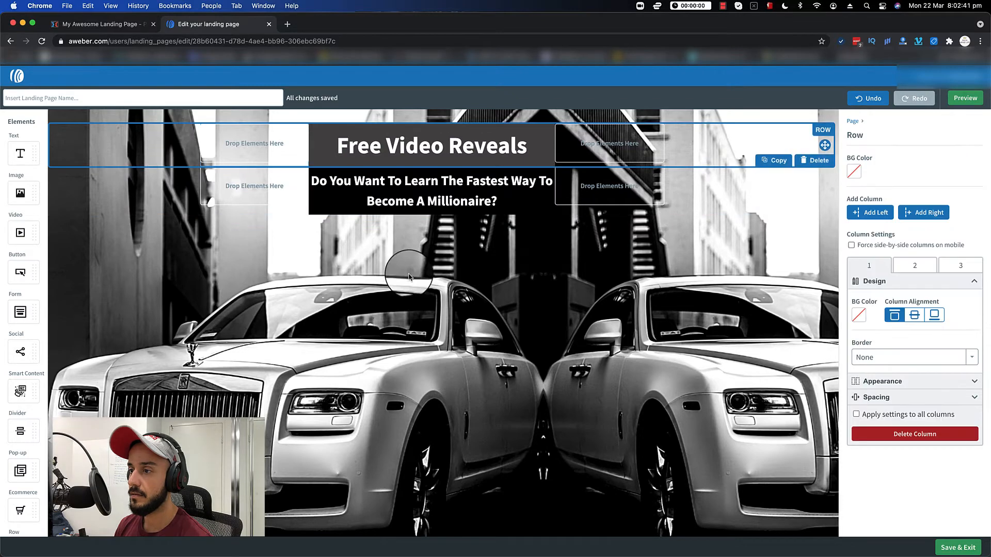
# - Reduce the millionaire question's font size to 24
pyautogui.click(415, 194)
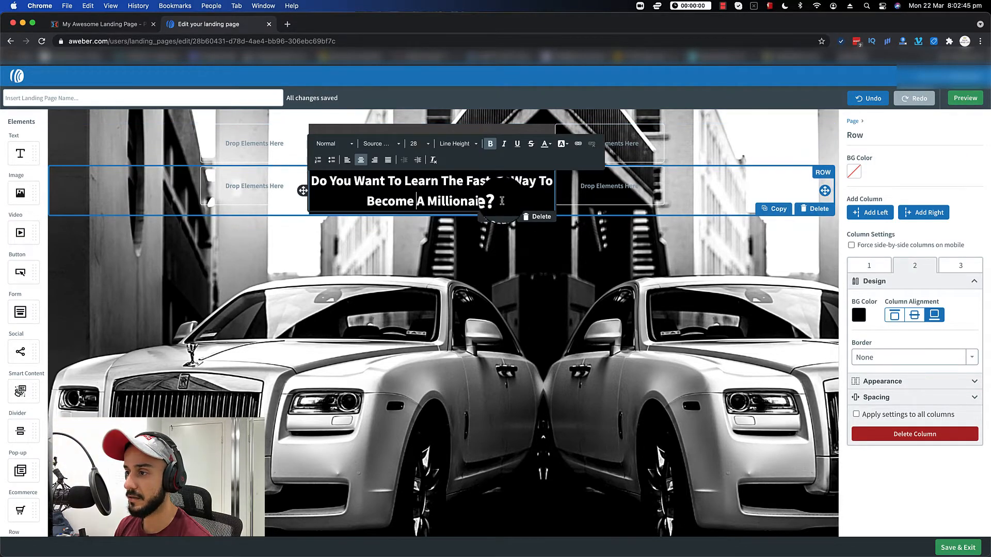
pyautogui.moveTo(508, 201); pyautogui.dragTo(311, 182)
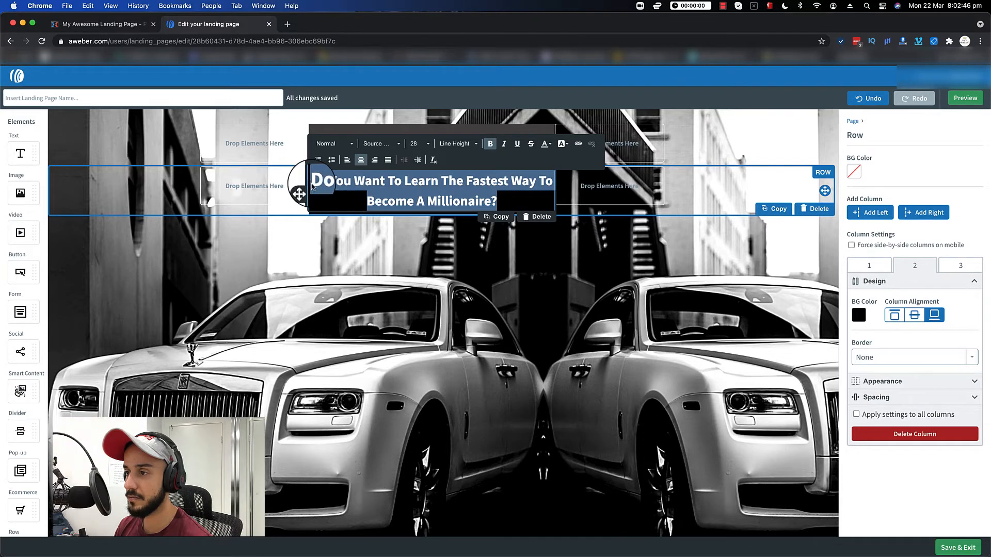
pyautogui.click(418, 143)
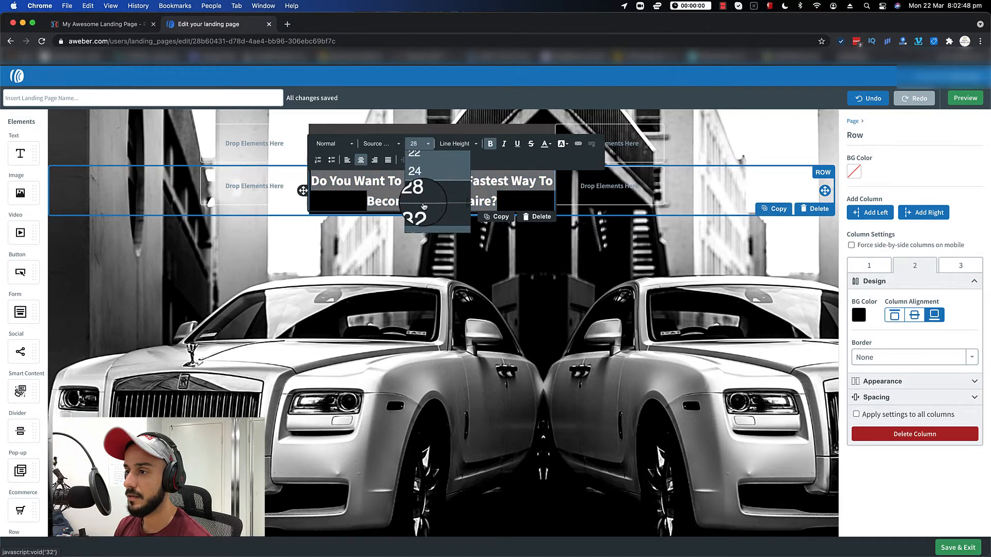
pyautogui.click(413, 171)
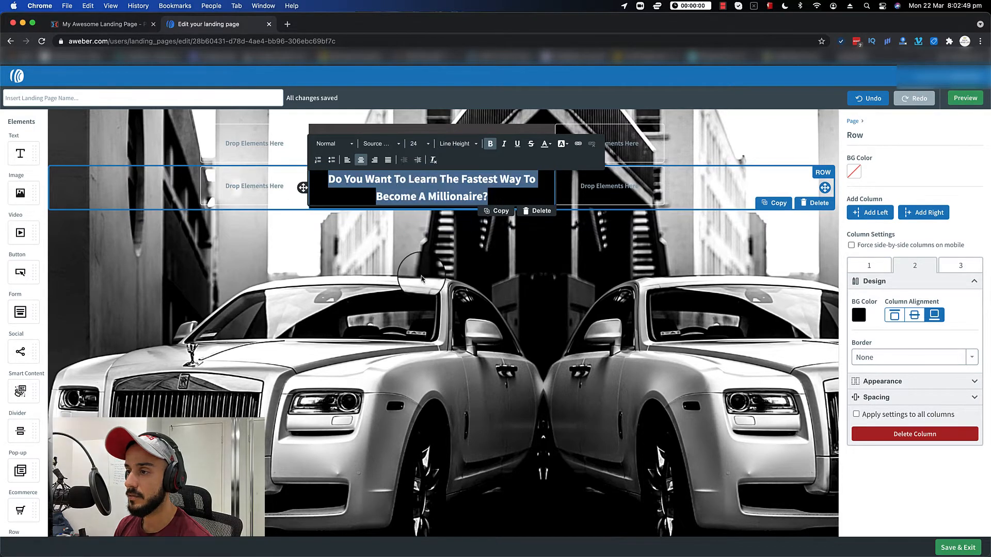
pyautogui.click(730, 129)
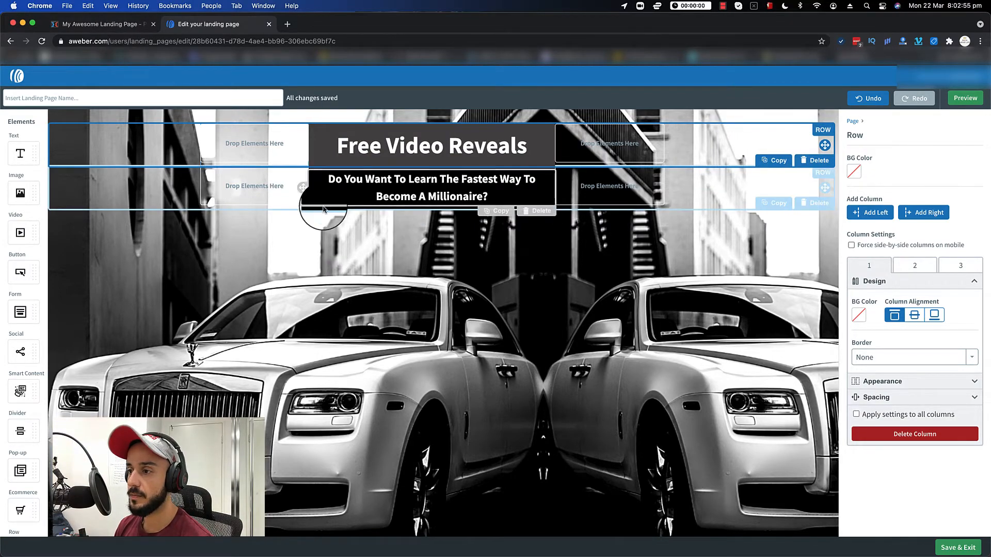
# - Add a text element below the millionaire question with "And How You Can Copy The Step-By-Step Process Starting Today" copied from the reference page
pyautogui.click(108, 23)
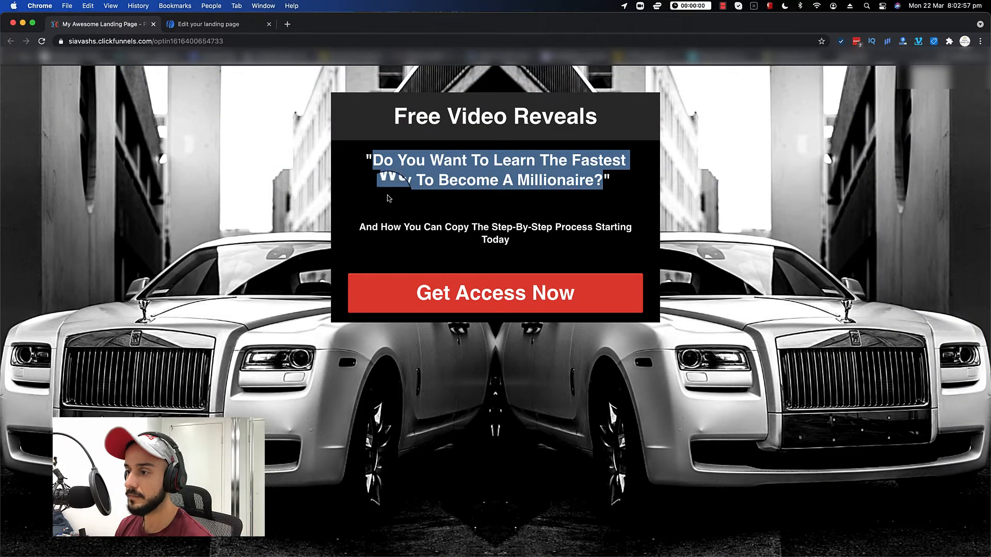
pyautogui.click(206, 24)
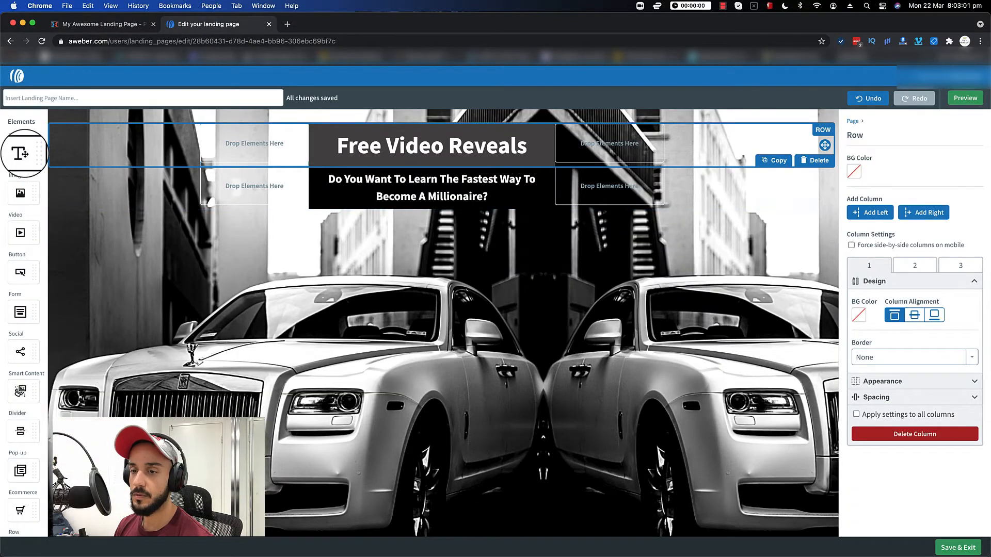
pyautogui.moveTo(23, 158); pyautogui.dragTo(387, 207)
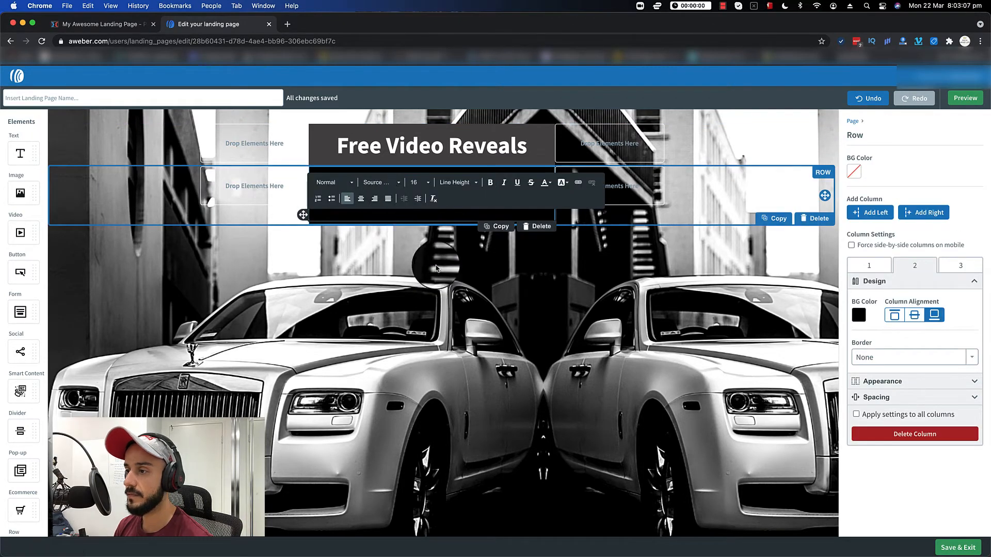
pyautogui.click(101, 24)
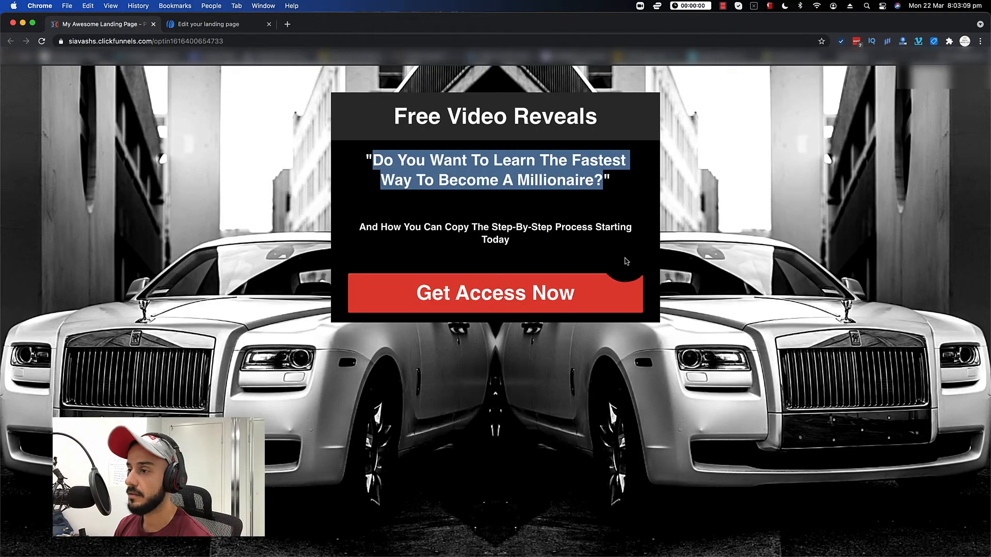
pyautogui.moveTo(514, 245); pyautogui.dragTo(380, 227)
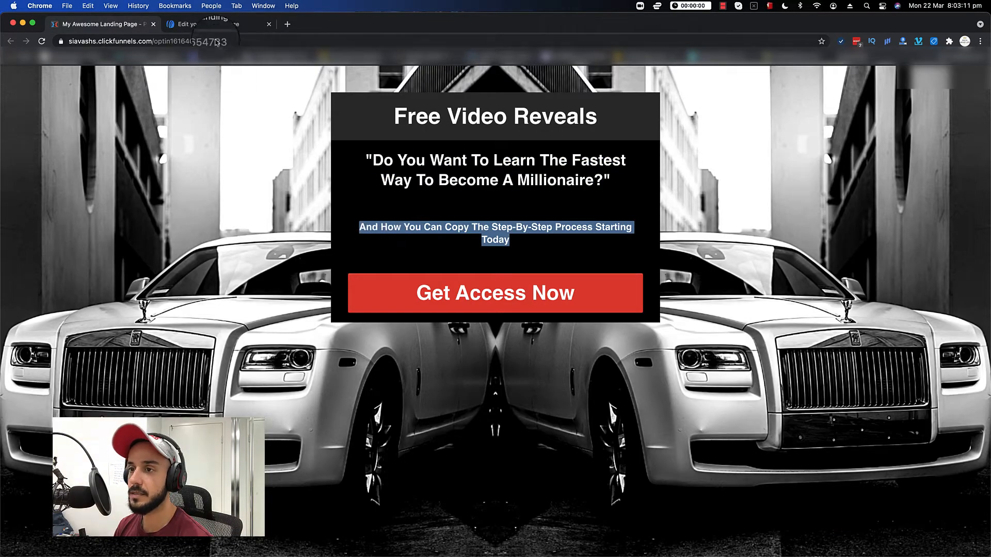
pyautogui.click(214, 24)
pyautogui.write('And How You Can Copy The Step-By-Step Process Starting Today')
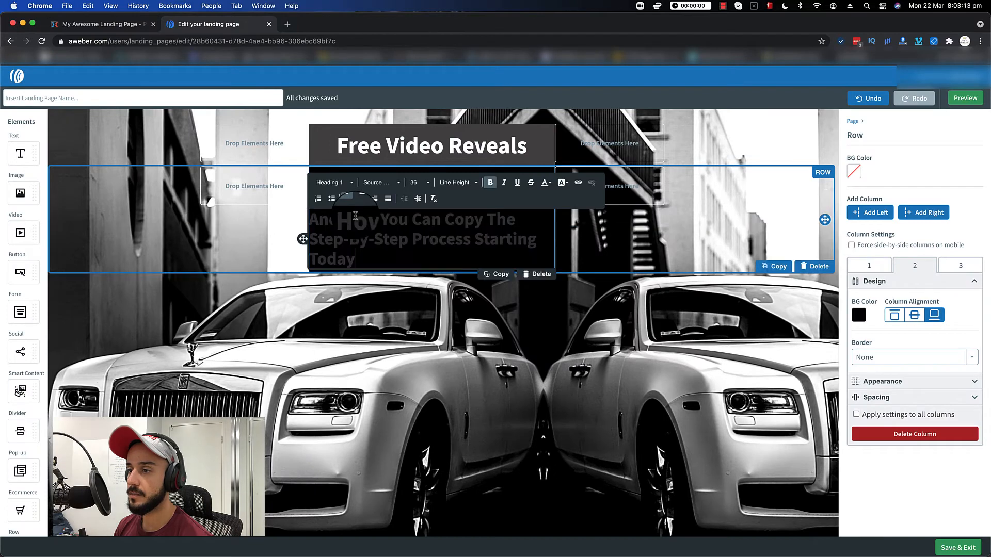
# - Center the "And How You Can Copy" line and set it to font size 16 in white (#FFFFFF)
pyautogui.click(363, 204)
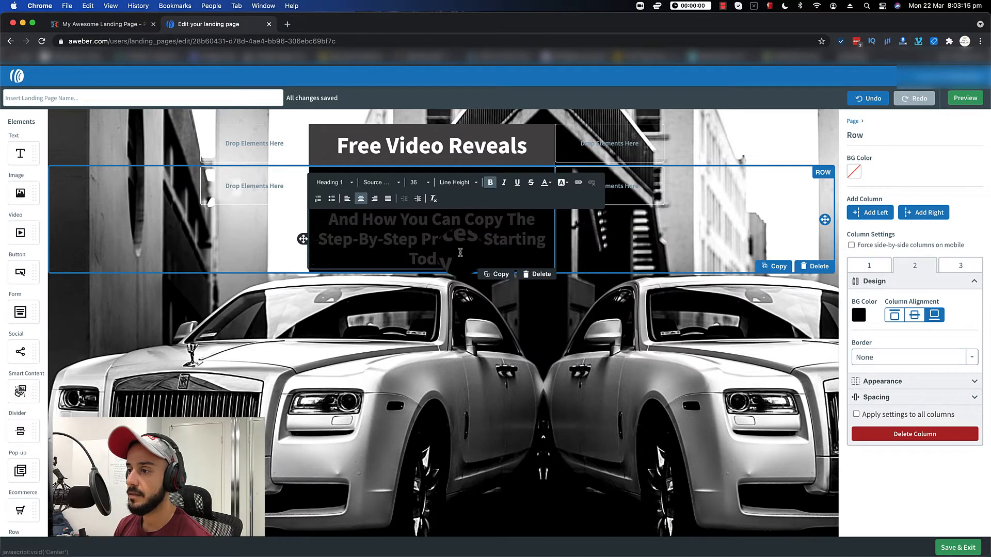
pyautogui.moveTo(460, 253); pyautogui.dragTo(332, 226)
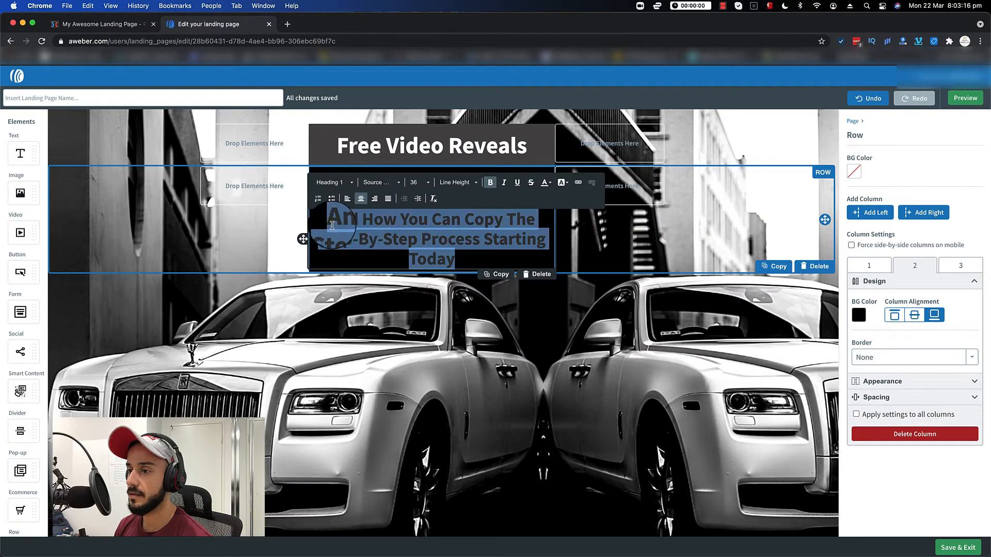
pyautogui.click(427, 186)
pyautogui.scroll(5, 433, 217)
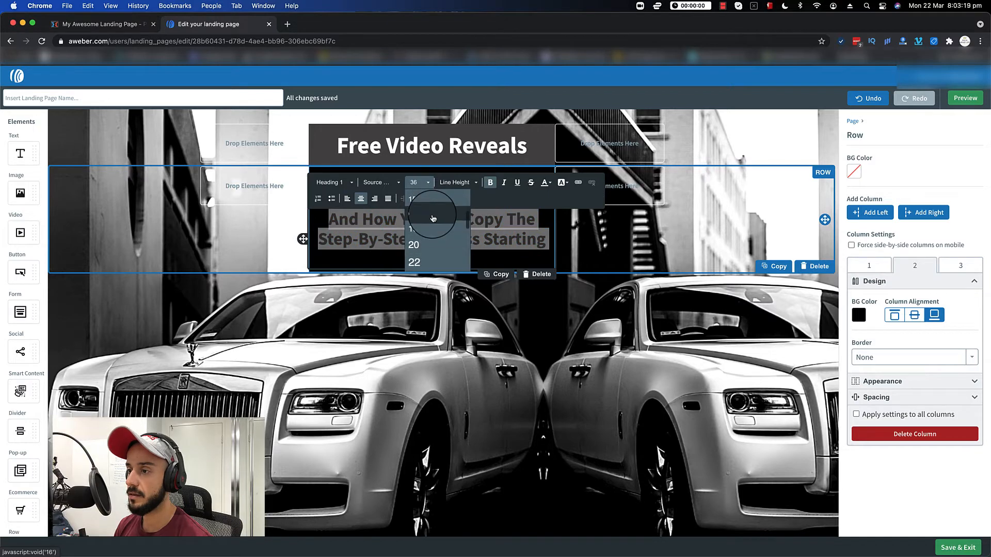
pyautogui.click(432, 218)
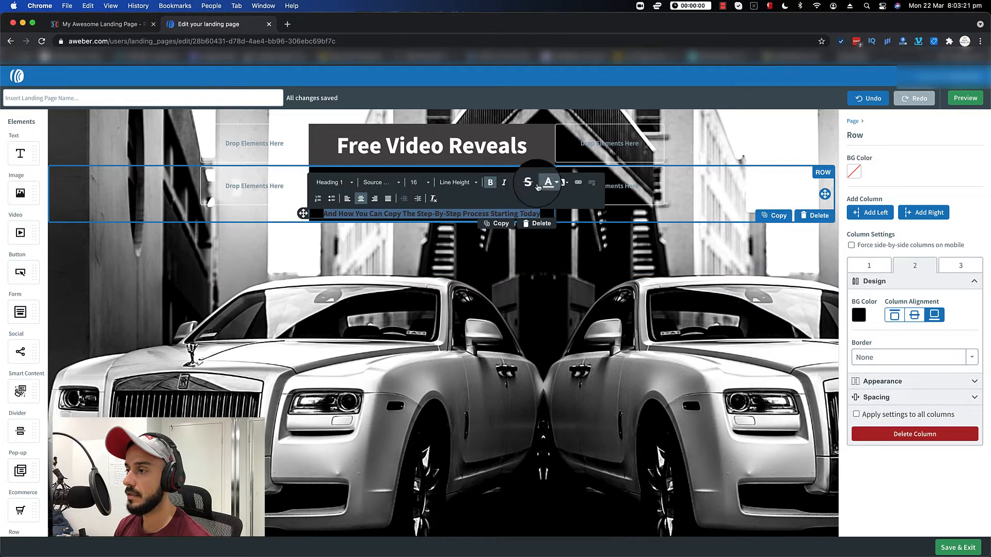
pyautogui.click(541, 185)
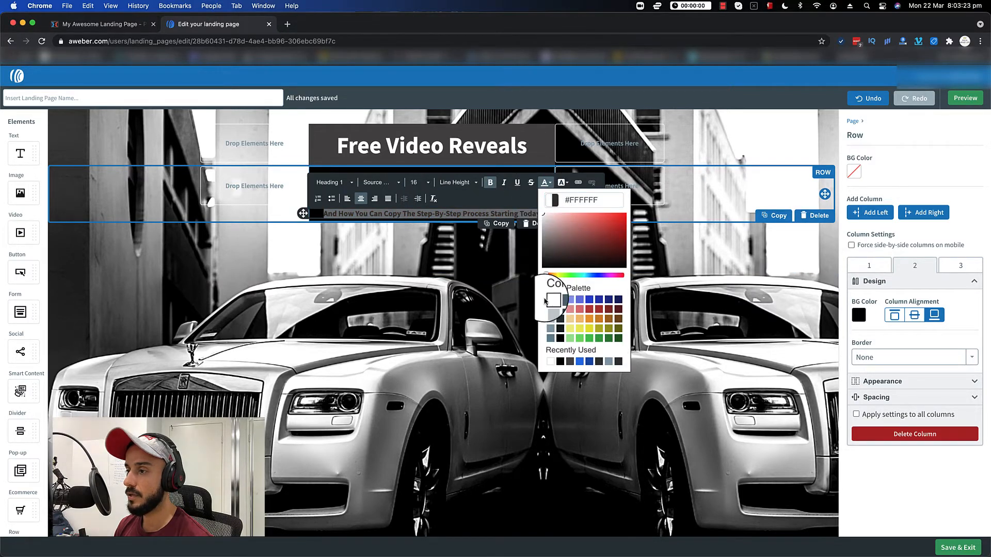
pyautogui.click(491, 283)
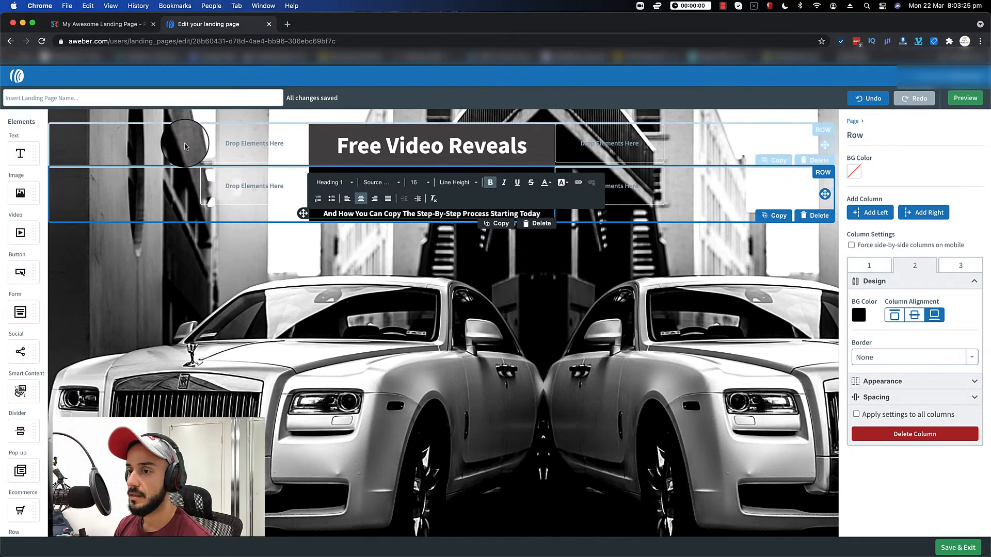
pyautogui.click(203, 241)
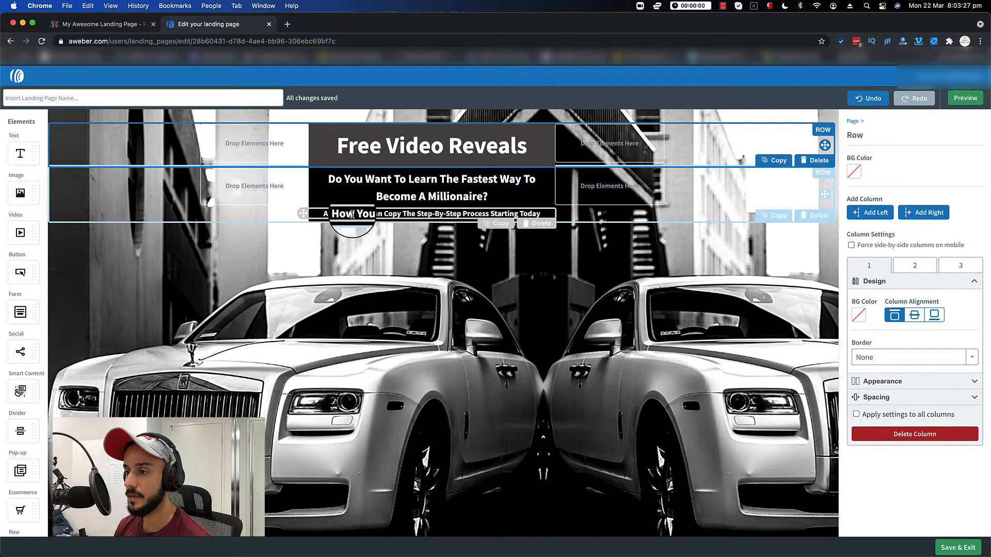
# - Insert blank space above the "And How You Can Copy" line to match the spacing of the reference page
pyautogui.click(98, 25)
pyautogui.click(262, 26)
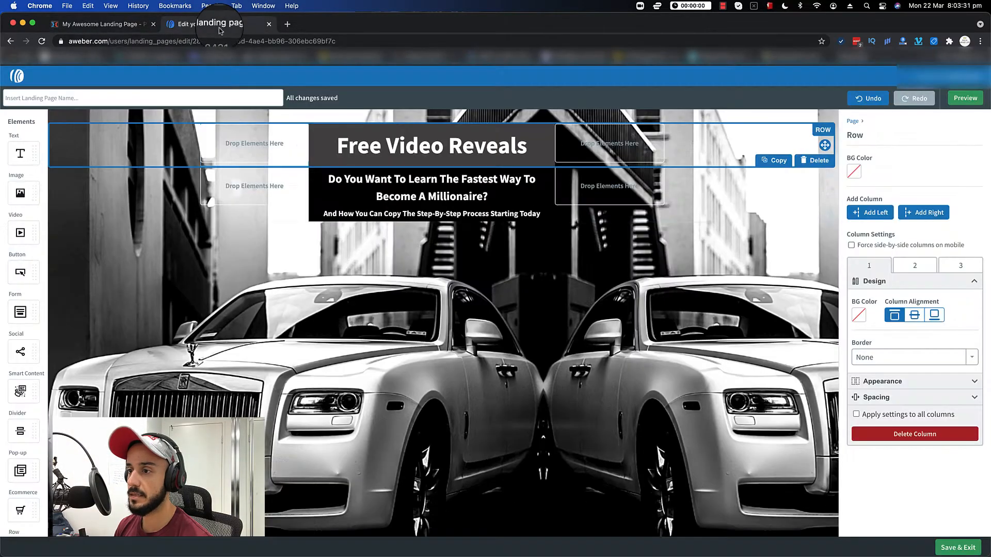
pyautogui.click(330, 213)
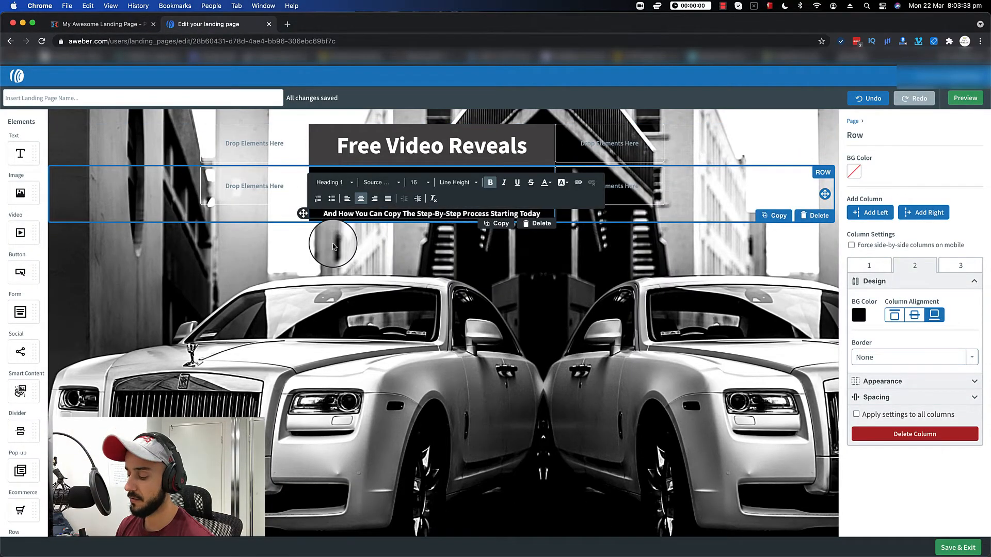
pyautogui.press('Return')
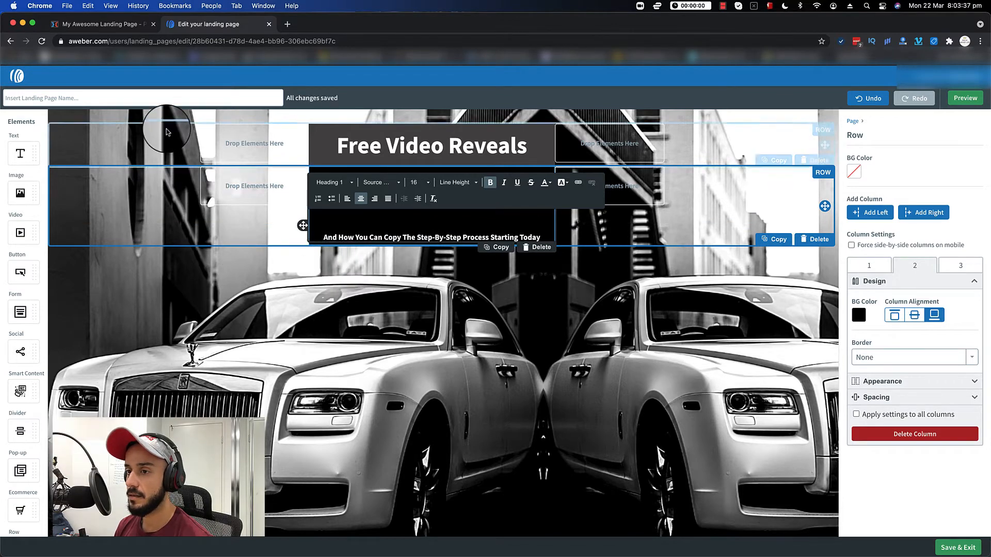
pyautogui.click(181, 320)
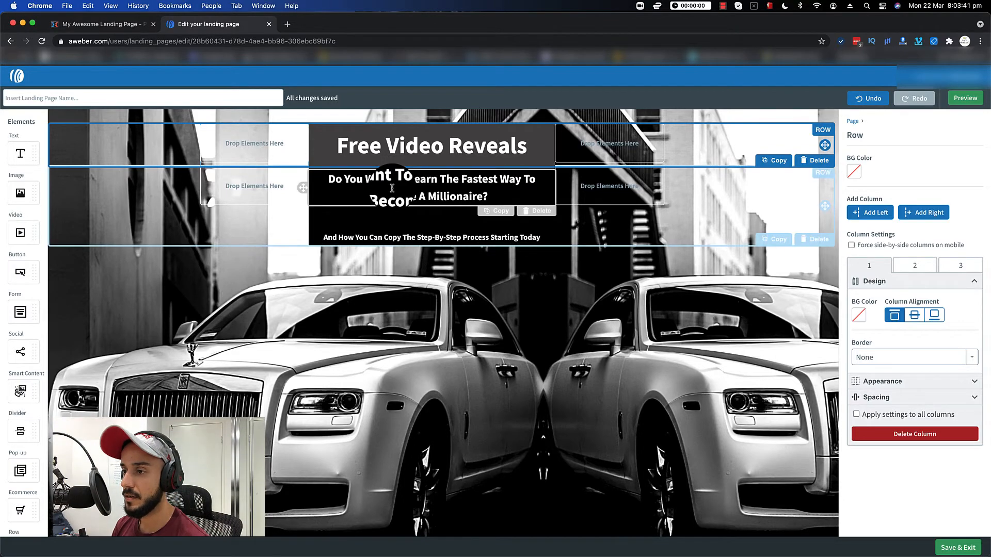
# - Add a button element below the "And How You Can Copy" line and align it to the center
pyautogui.click(111, 23)
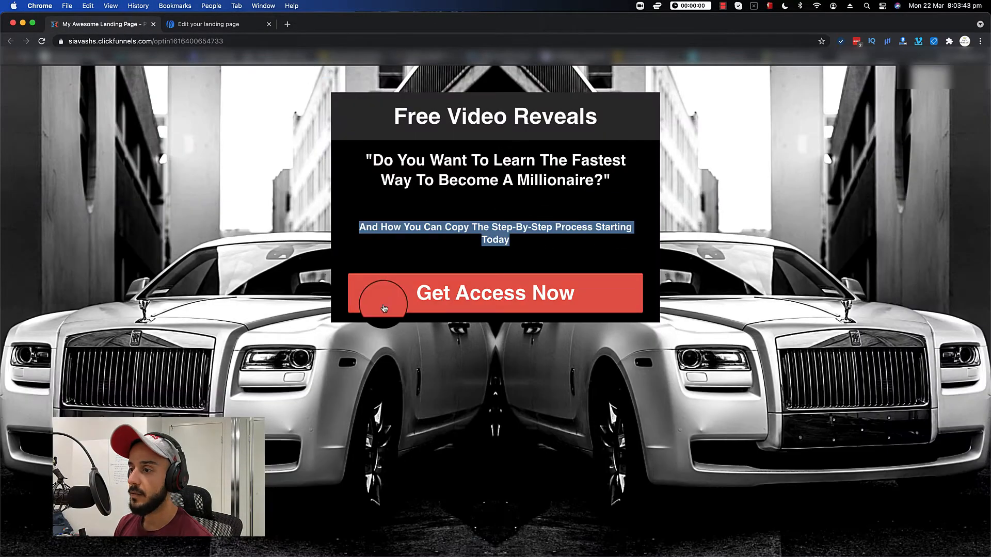
pyautogui.click(202, 29)
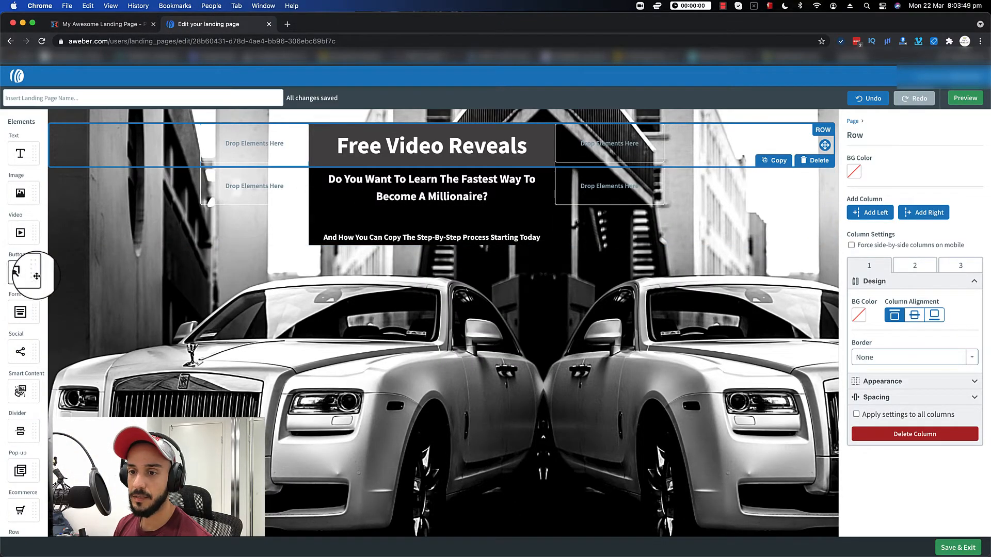
pyautogui.moveTo(21, 273); pyautogui.dragTo(421, 239)
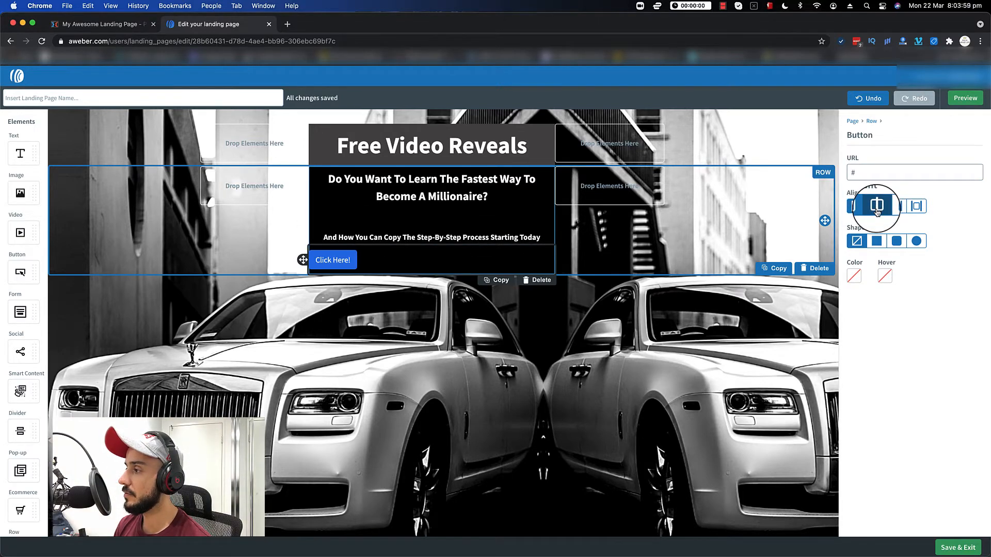
pyautogui.click(876, 209)
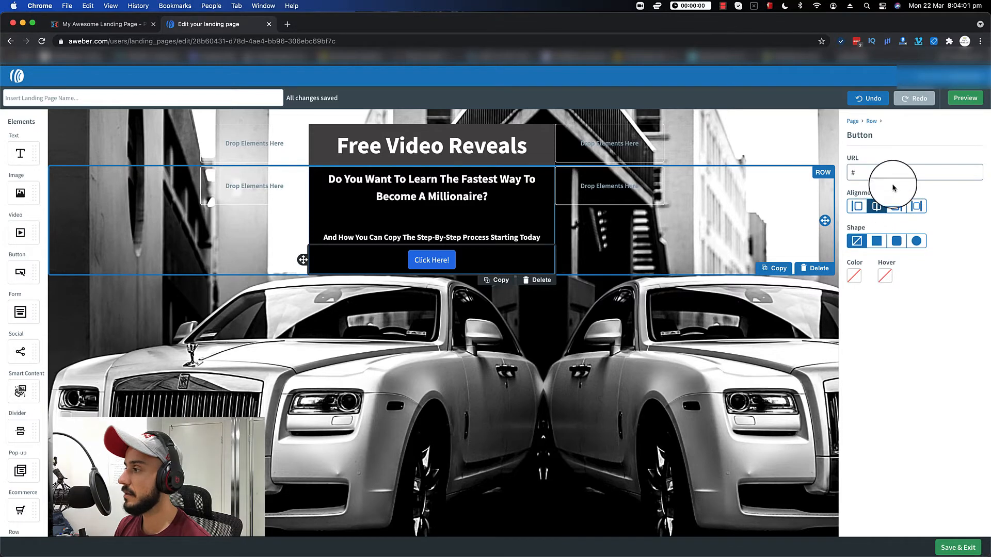
# - Replace the button's label with "Get Access Now" as worded on the reference page
pyautogui.tripleClick(423, 260)
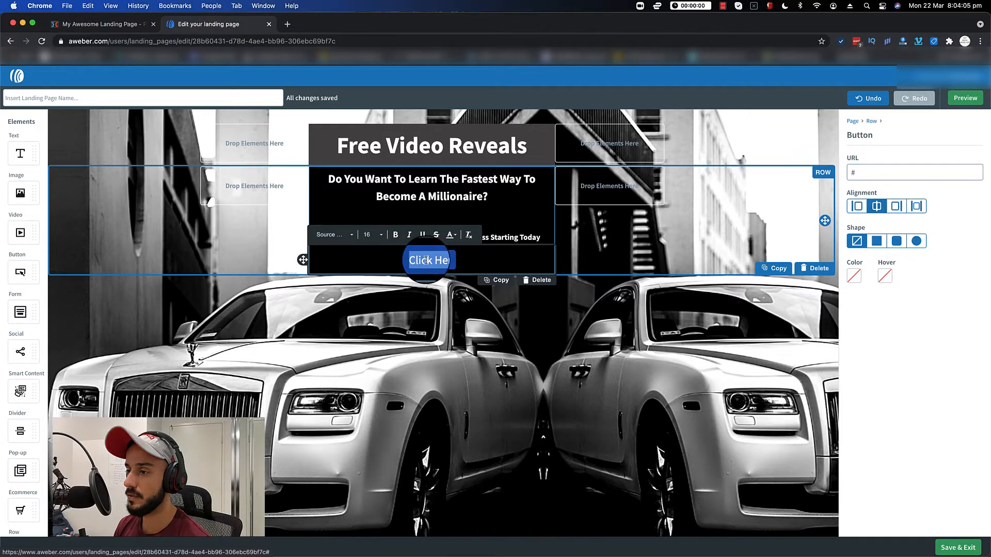
pyautogui.hotkey('ctrl', 'shift', 'Tab')
pyautogui.click(573, 291)
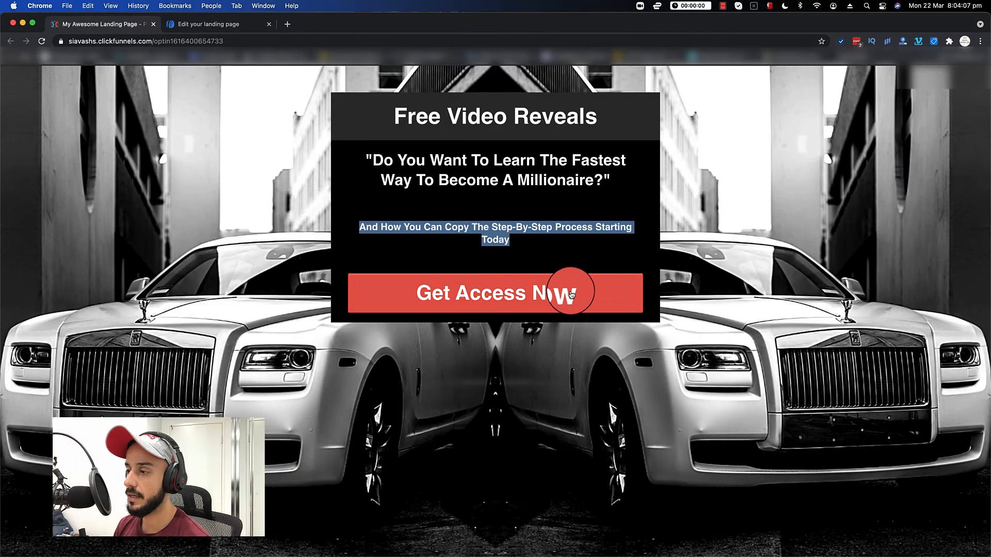
pyautogui.click(211, 24)
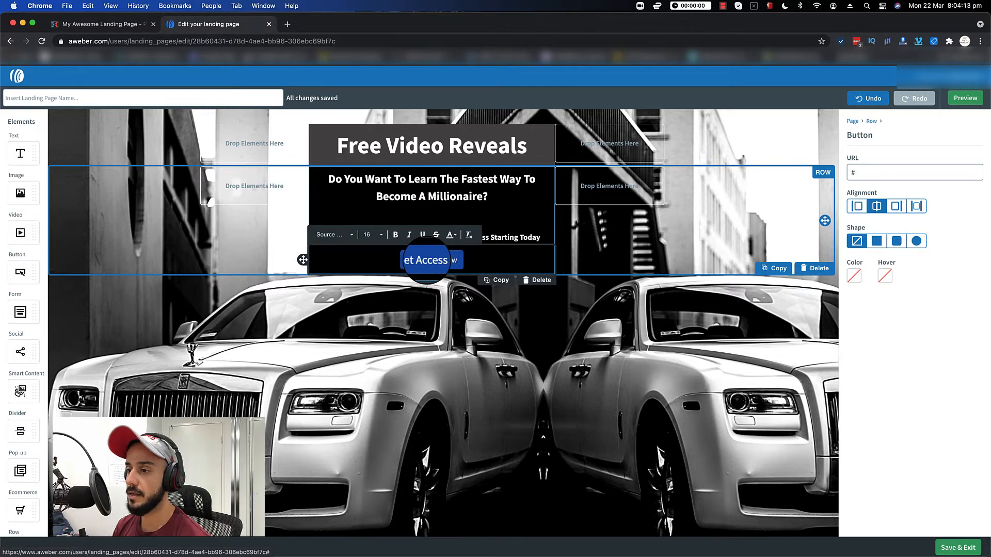
# - Enlarge the "Get Access Now" button label to font size 48
pyautogui.click(372, 235)
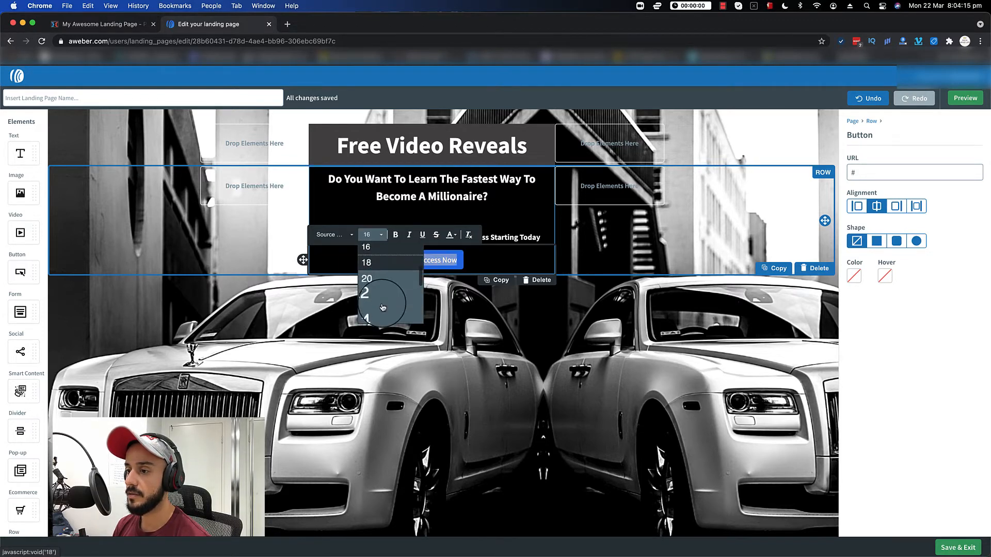
pyautogui.click(381, 311)
pyautogui.click(376, 237)
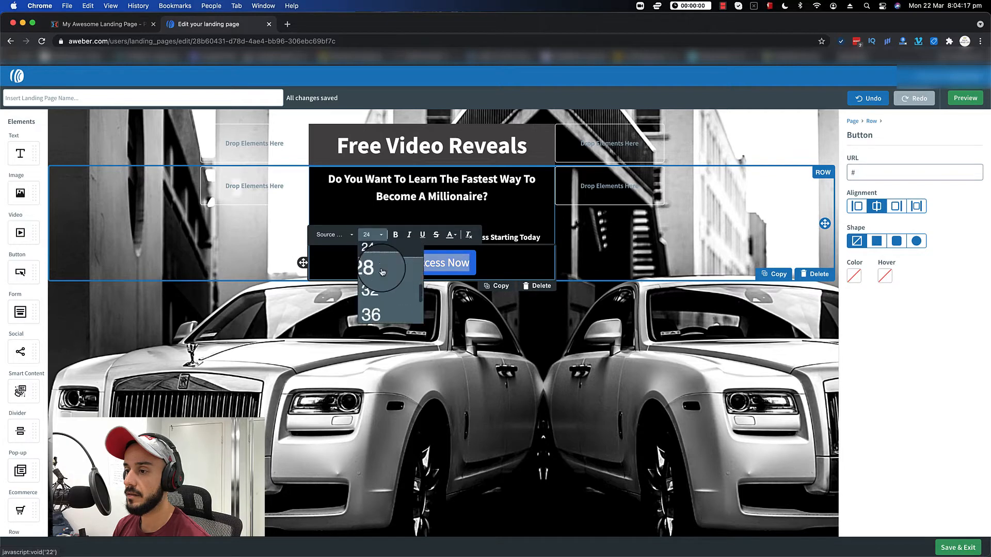
pyautogui.scroll(-3, 381, 299)
pyautogui.click(386, 330)
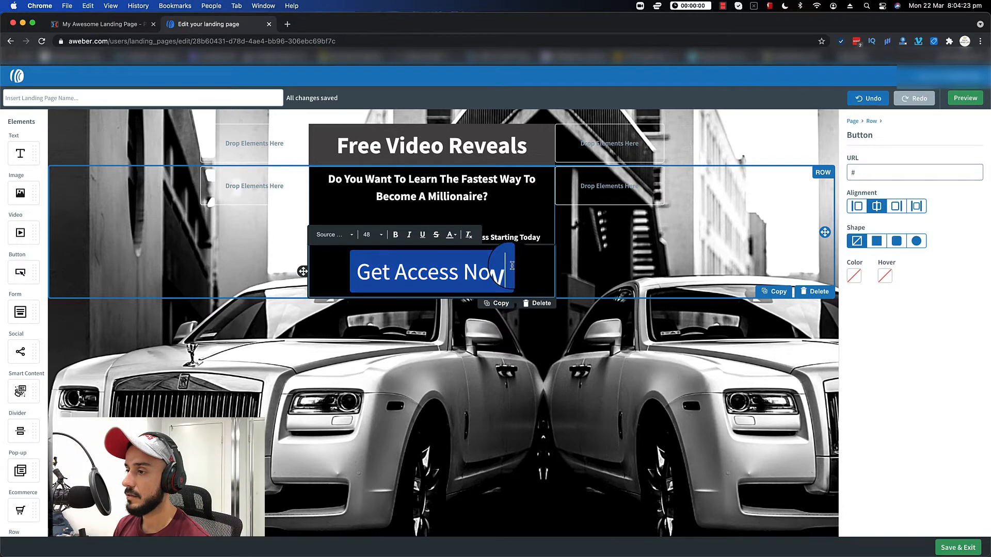
# - Set the "Get Access Now" button's color to red (#C70000)
pyautogui.click(854, 275)
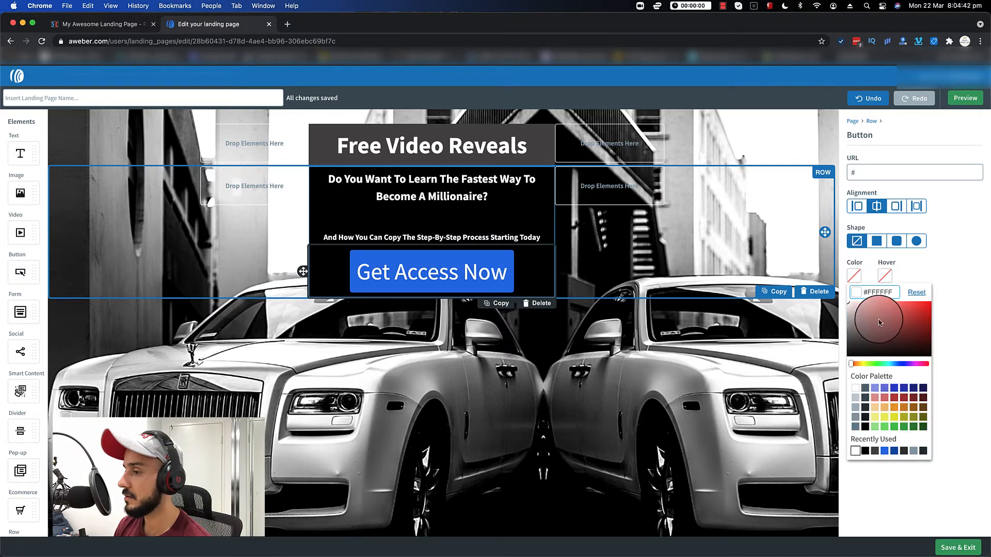
pyautogui.click(930, 312)
pyautogui.moveTo(933, 315); pyautogui.dragTo(936, 318)
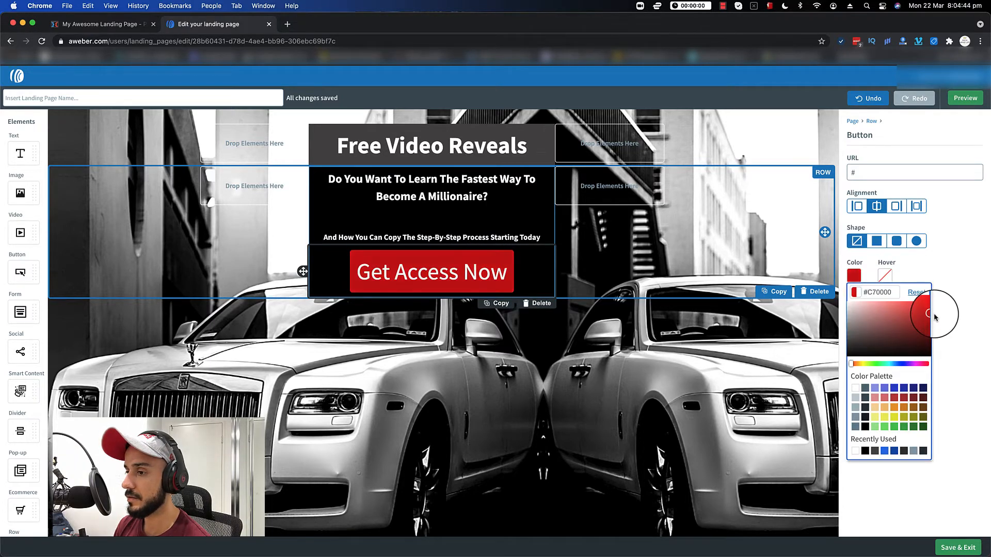
pyautogui.click(950, 334)
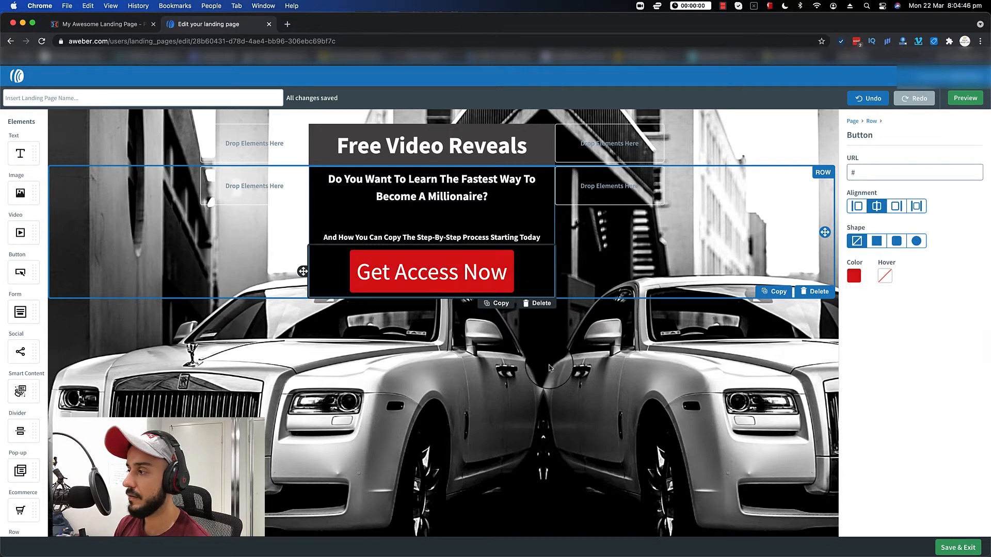
# - Set the button's hover color to bright green (#00FF40)
pyautogui.click(890, 281)
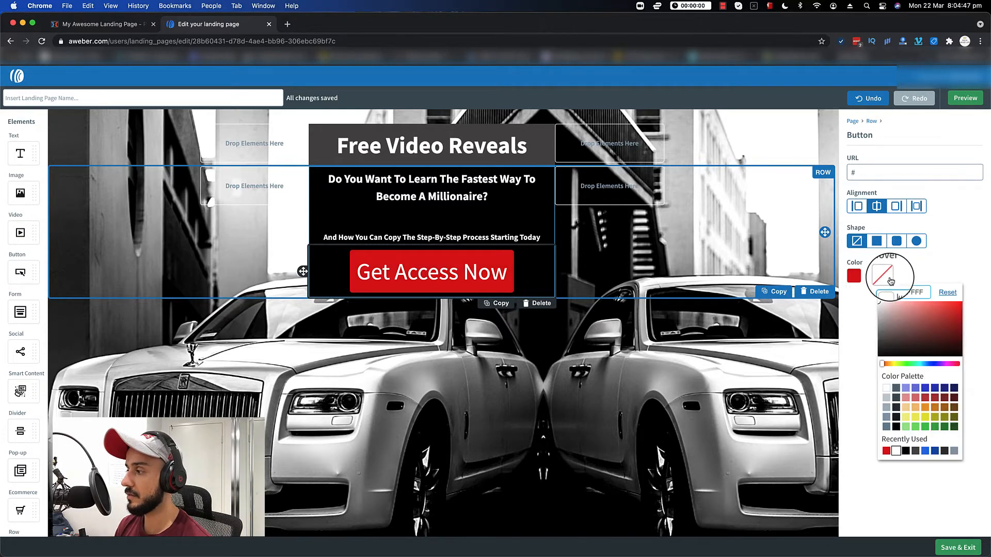
pyautogui.click(909, 364)
pyautogui.moveTo(944, 330); pyautogui.dragTo(984, 294)
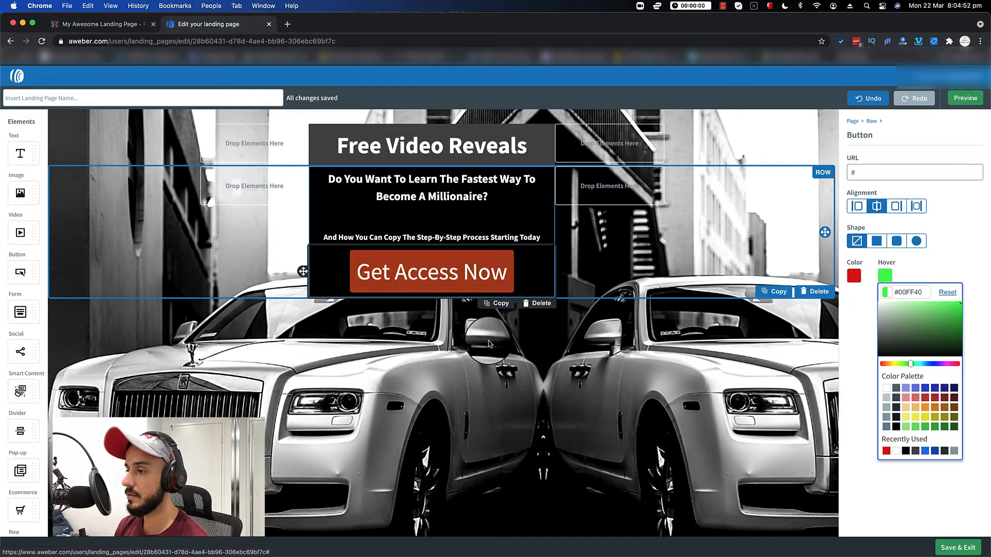
pyautogui.click(584, 363)
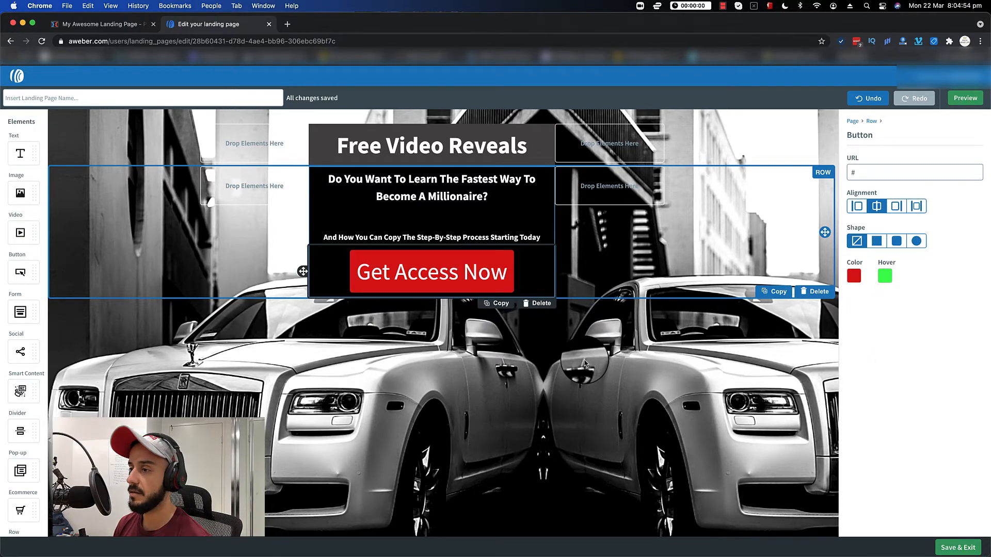
# - Add two blank lines beneath "And How You Can Copy The Step-By-Step Process Starting Today" to separate it from the button
pyautogui.click(546, 241)
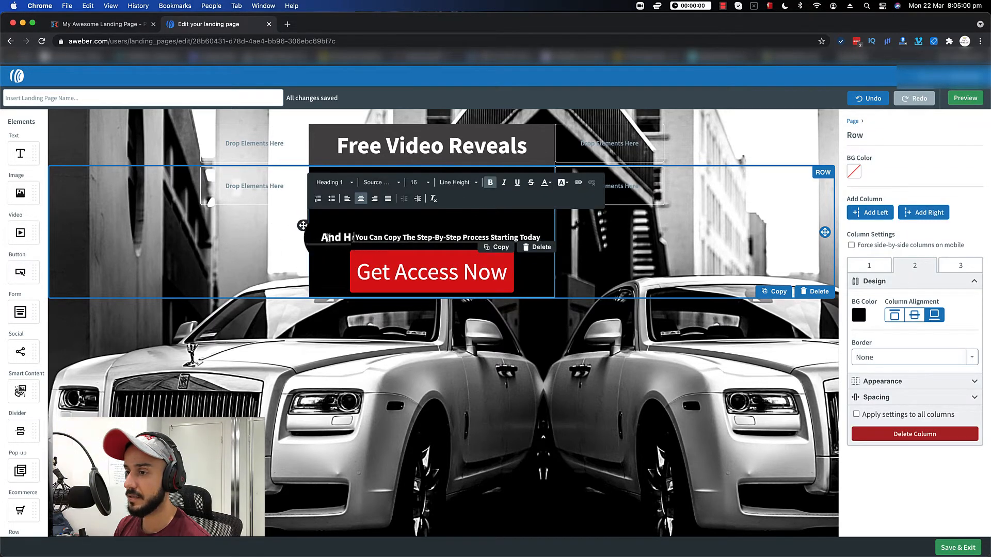
pyautogui.click(416, 237)
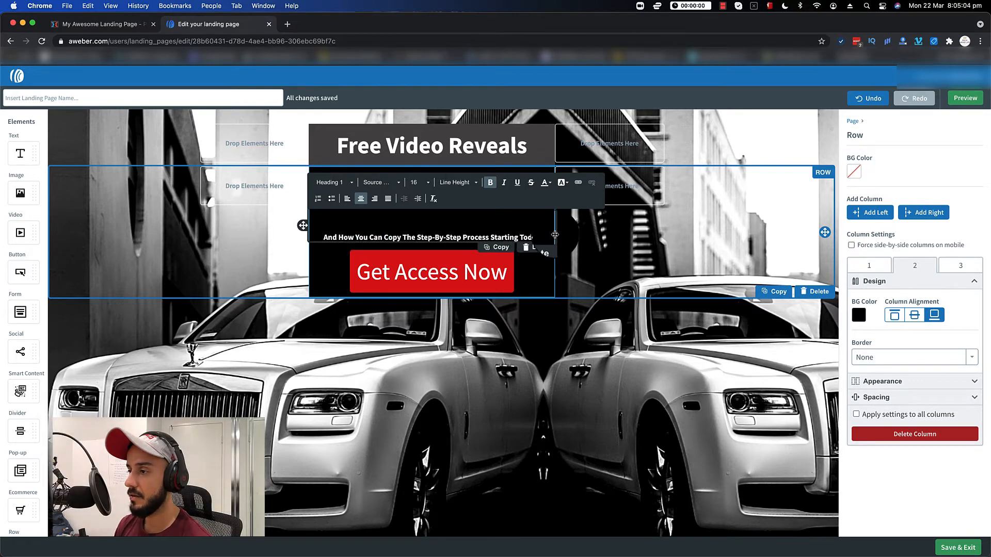
pyautogui.press('Return')
pyautogui.press('Return')
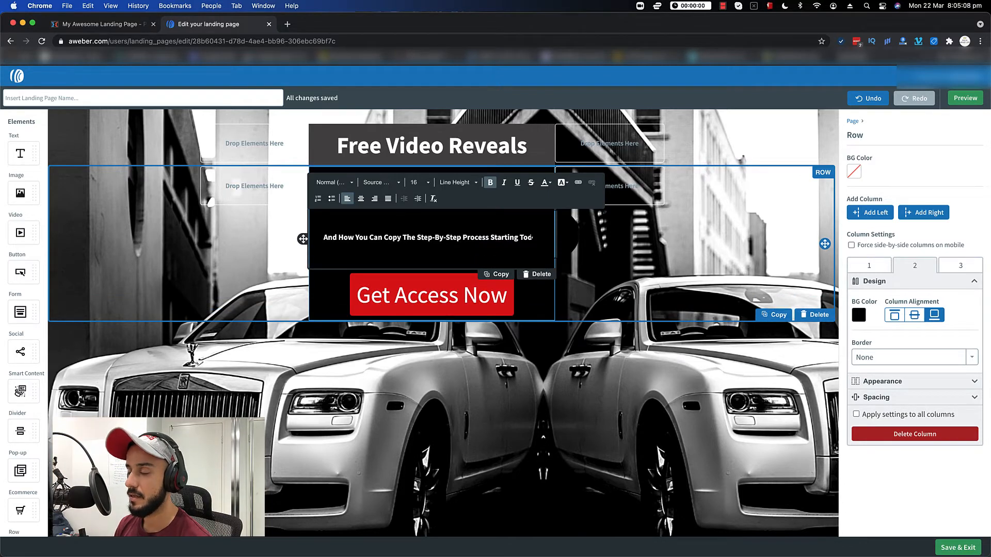
pyautogui.click(181, 236)
pyautogui.click(149, 157)
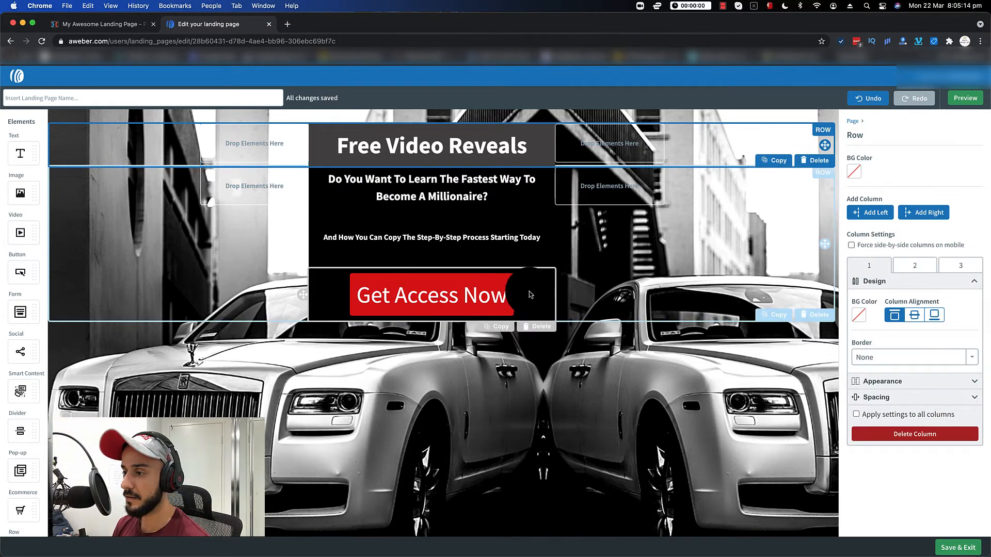
# - Add an empty text element beneath the "Get Access Now" button to extend the black box
pyautogui.click(498, 309)
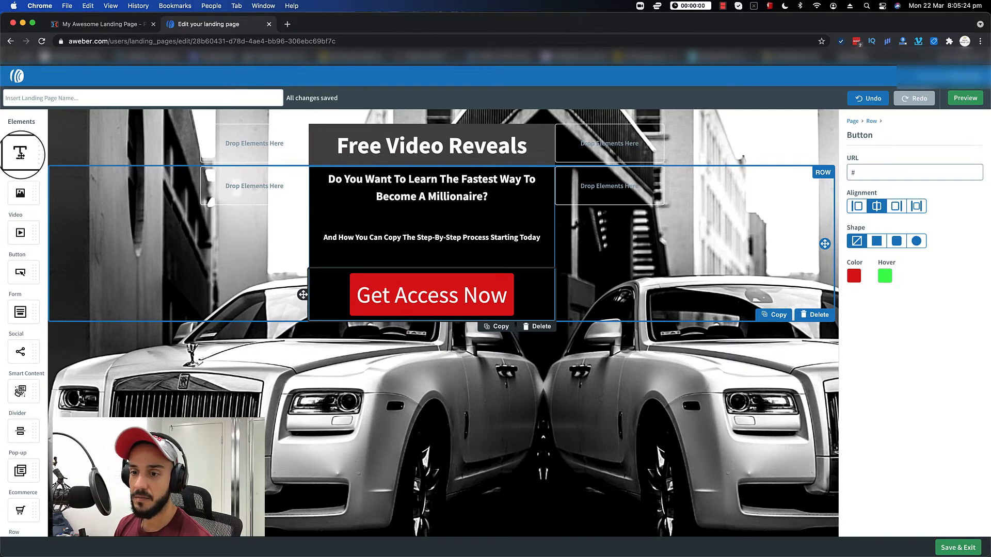
pyautogui.moveTo(20, 153); pyautogui.dragTo(421, 316)
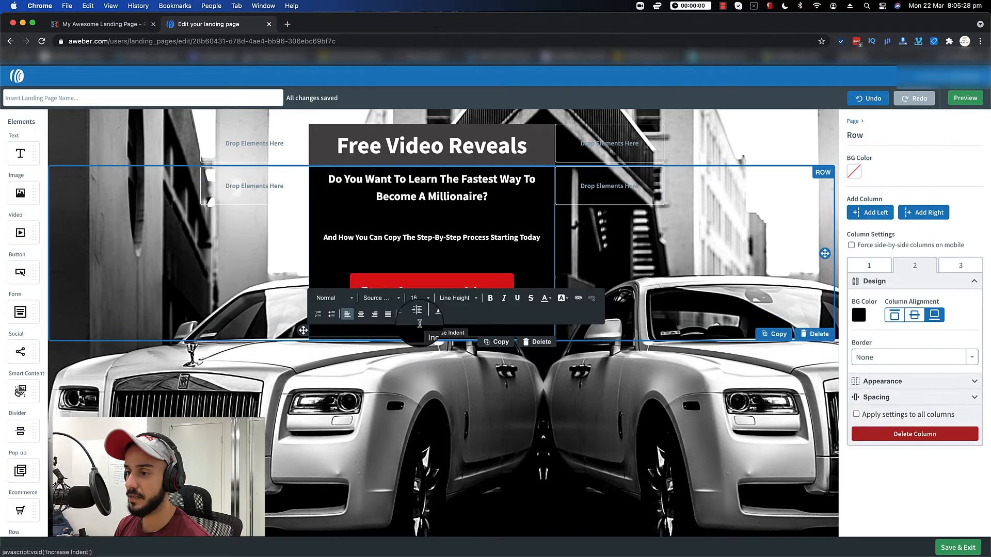
pyautogui.click(237, 276)
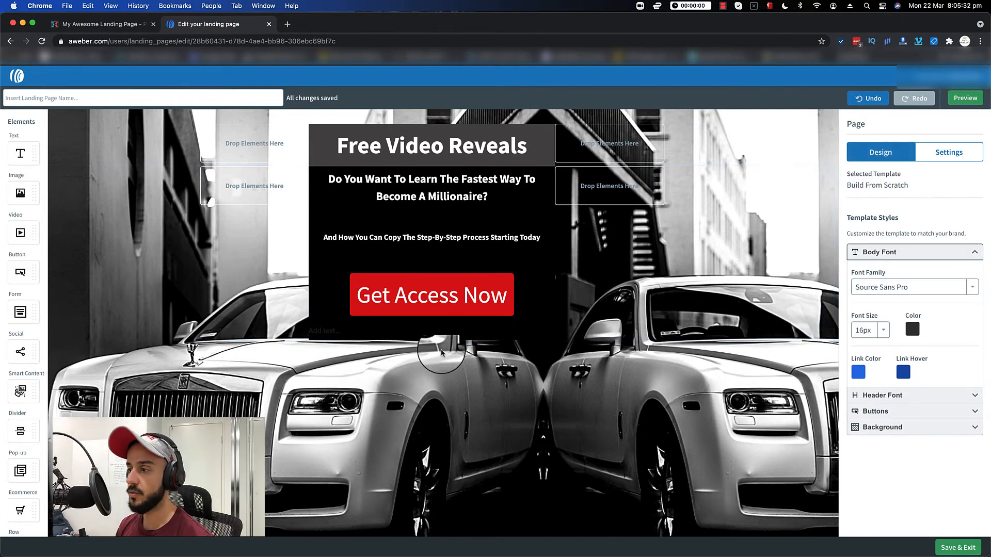
# - Check the reference page's sign-up pop-up, then add a pop-up element beneath the empty text elements and open its content for editing
pyautogui.click(110, 23)
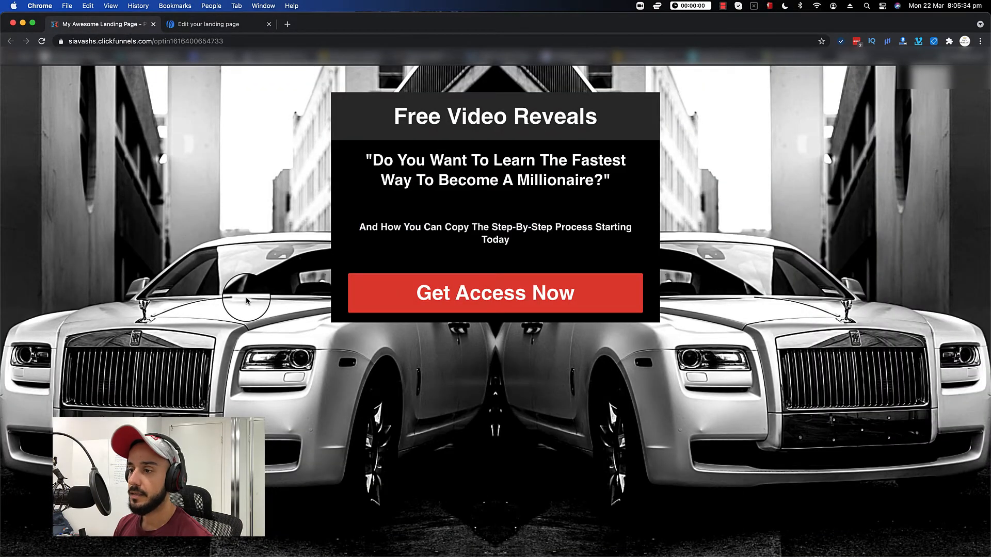
pyautogui.click(454, 291)
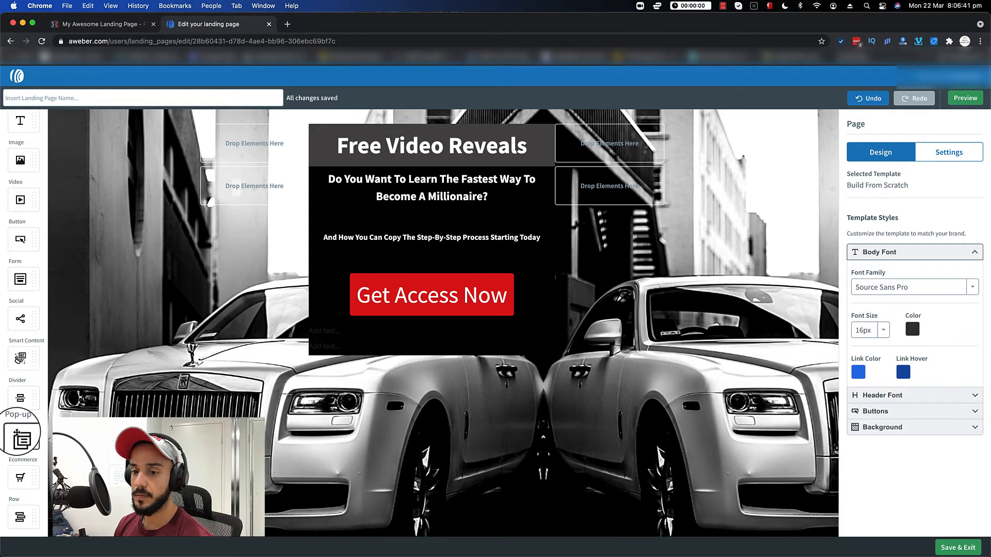
pyautogui.moveTo(20, 437); pyautogui.dragTo(413, 361)
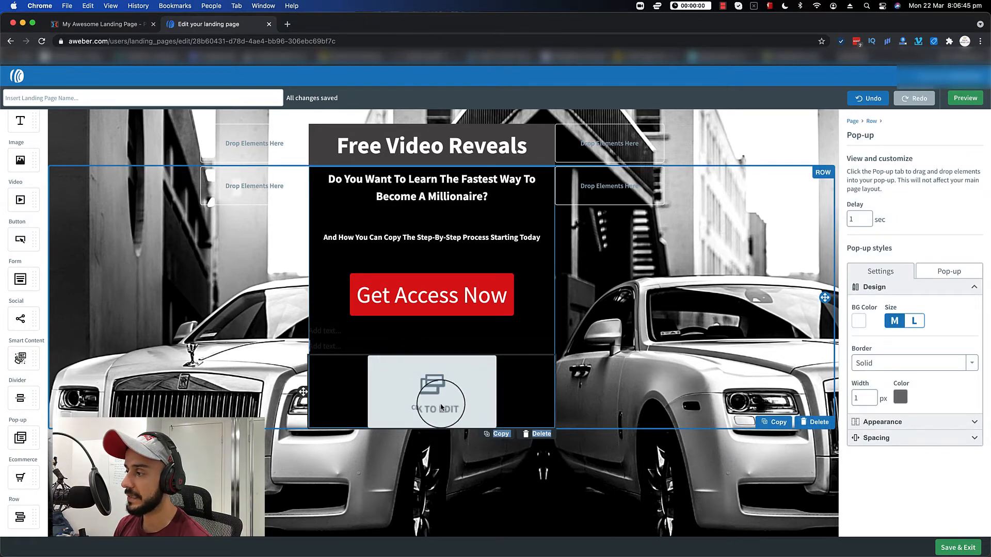
pyautogui.click(946, 274)
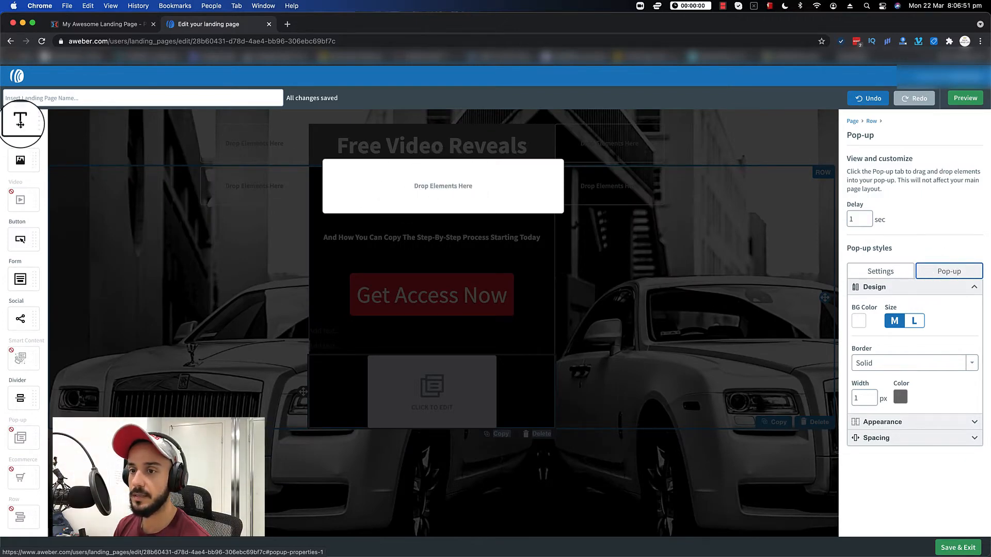
# - Add a centered text element to the pop-up with the reference's "Almost there! Please complete this form and click the button below to gain instant access."
pyautogui.moveTo(20, 123); pyautogui.dragTo(397, 171)
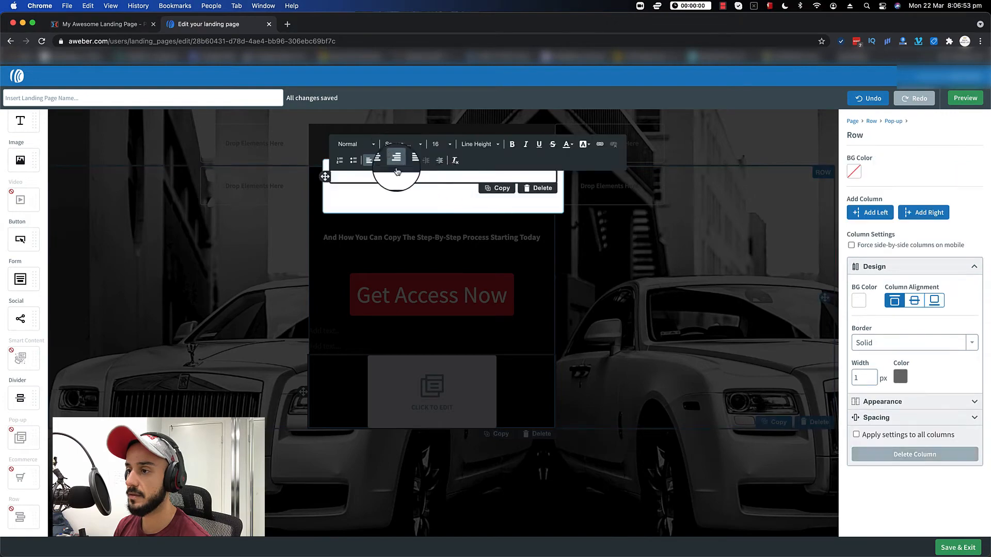
pyautogui.click(112, 26)
pyautogui.click(438, 287)
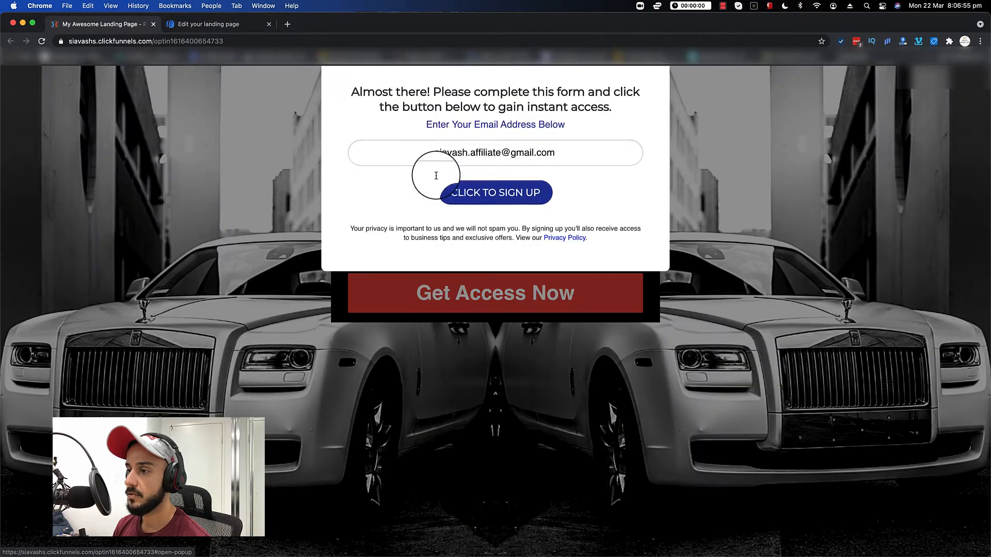
pyautogui.moveTo(612, 165); pyautogui.dragTo(354, 155)
pyautogui.press('super+c')
pyautogui.click(222, 24)
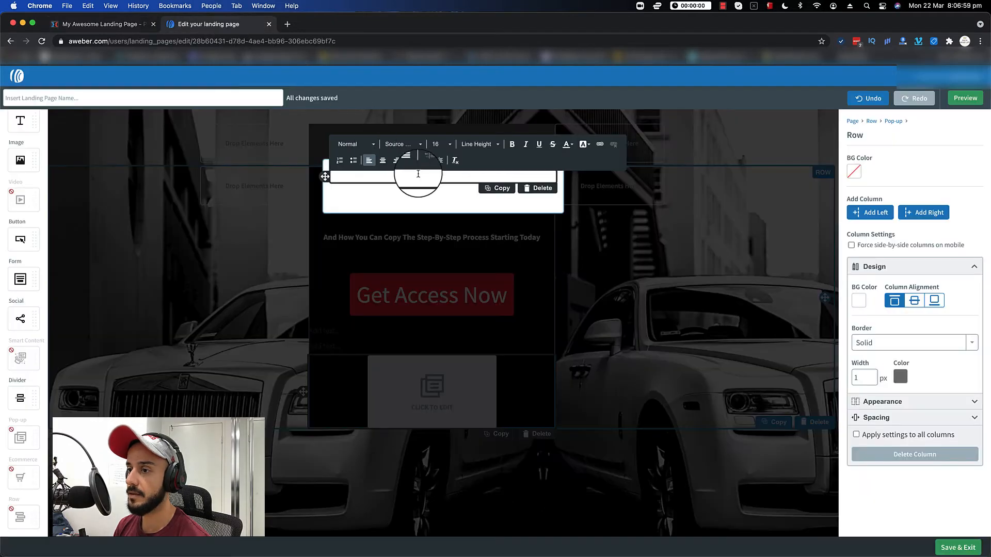
pyautogui.press('super+v')
pyautogui.click(383, 160)
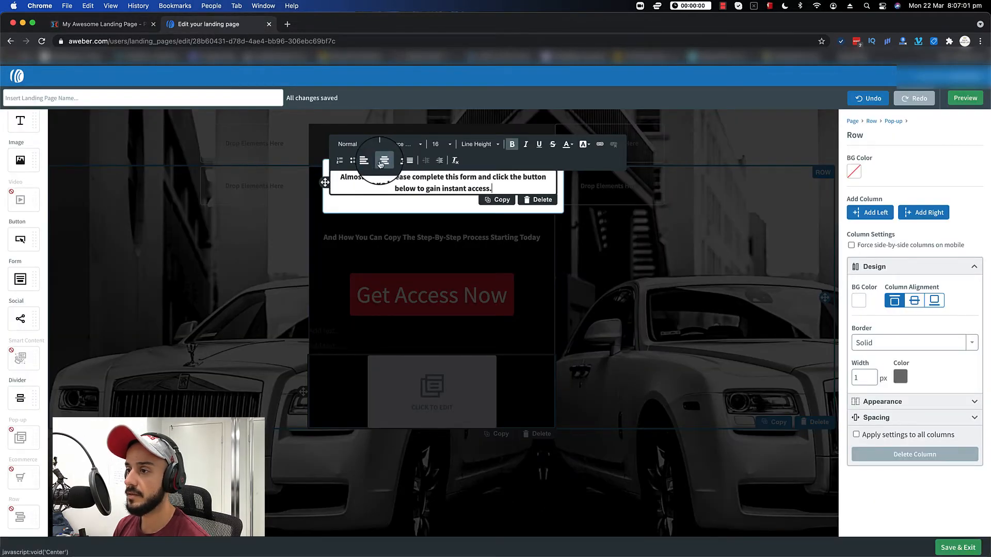
# - Set the pop-up's "Almost there!" heading to font size 18
pyautogui.moveTo(493, 188); pyautogui.dragTo(339, 175)
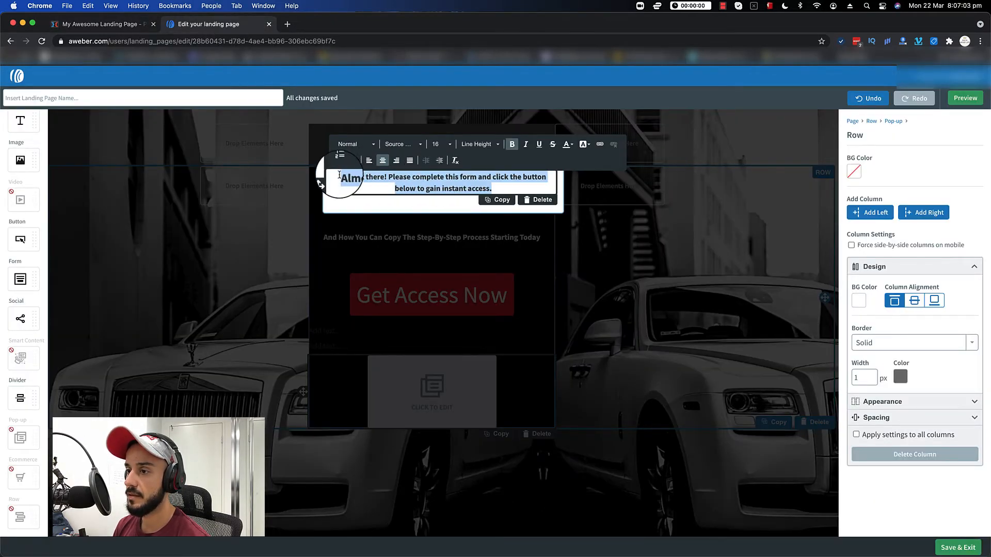
pyautogui.click(454, 139)
pyautogui.click(446, 207)
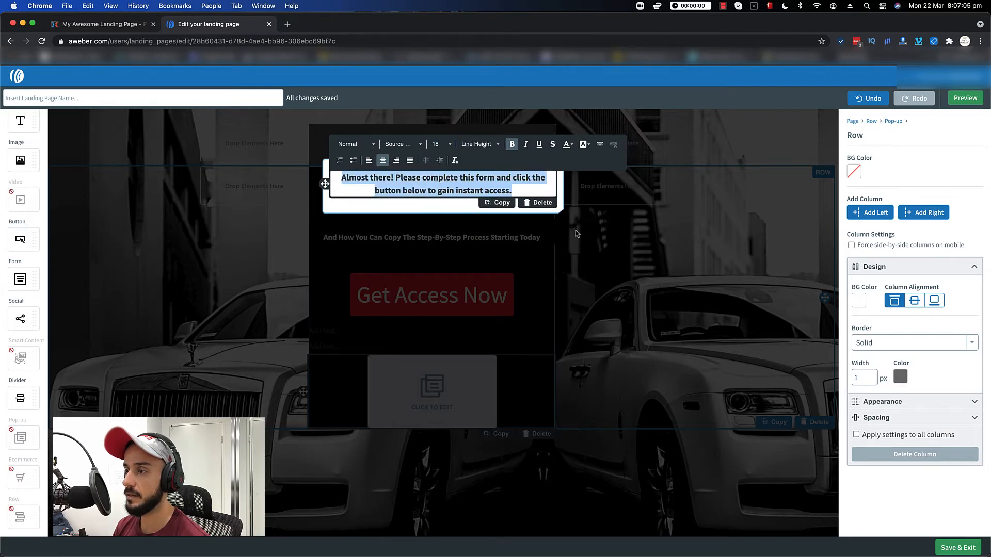
pyautogui.click(449, 209)
pyautogui.click(356, 210)
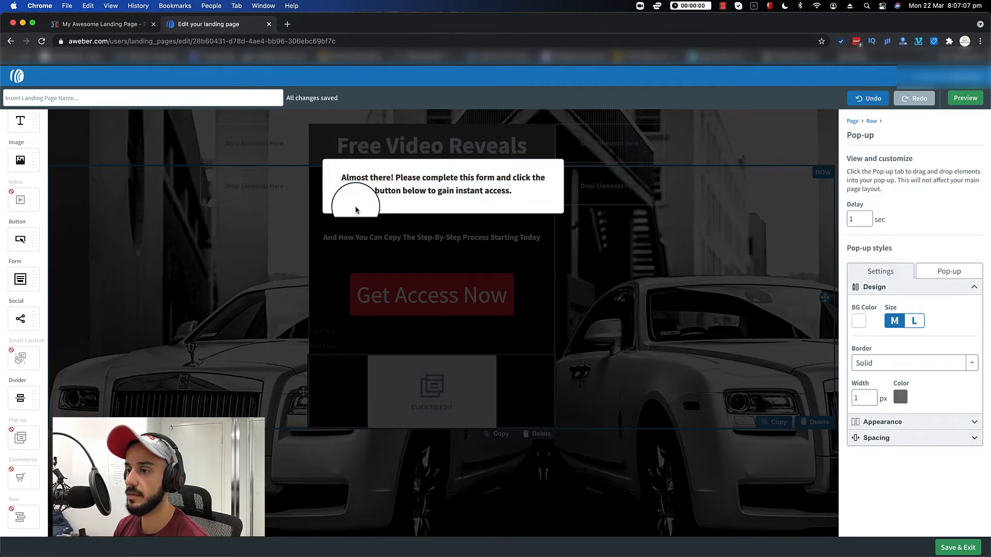
# - Copy "Enter Your Email Address Below" from the reference pop-up into a new text element beneath the pop-up's heading
pyautogui.click(73, 25)
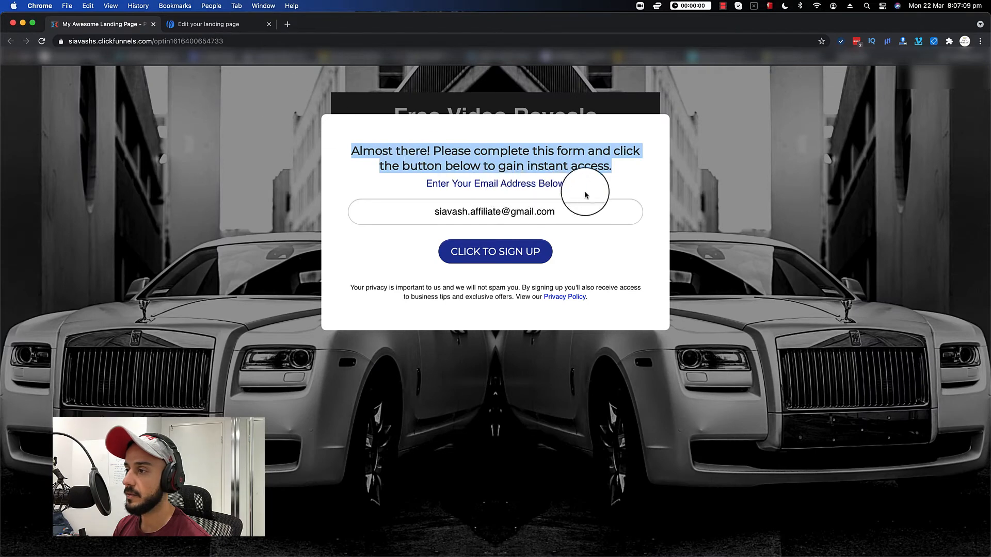
pyautogui.click(572, 186)
pyautogui.moveTo(557, 183); pyautogui.dragTo(425, 182)
pyautogui.press('super+c')
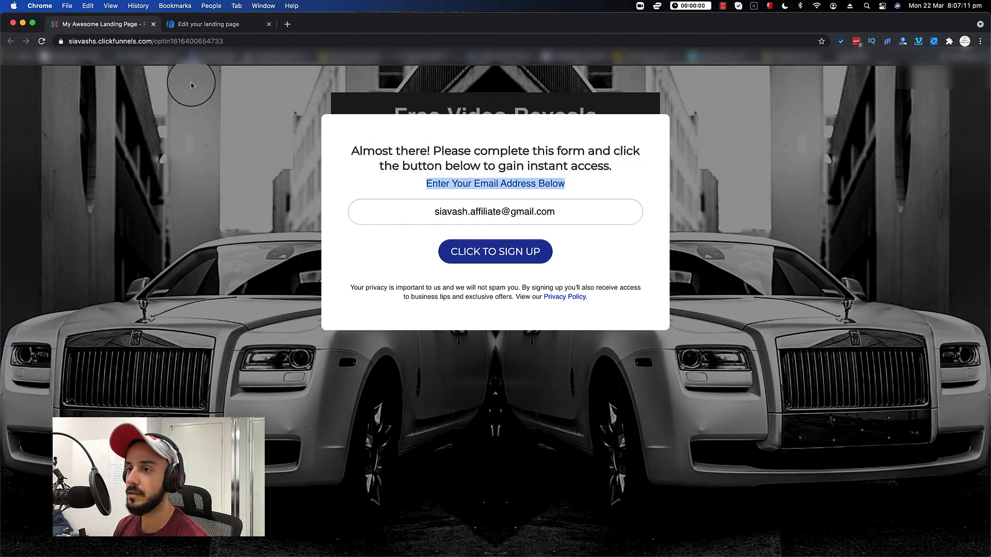
pyautogui.click(190, 26)
pyautogui.moveTo(20, 122); pyautogui.dragTo(436, 201)
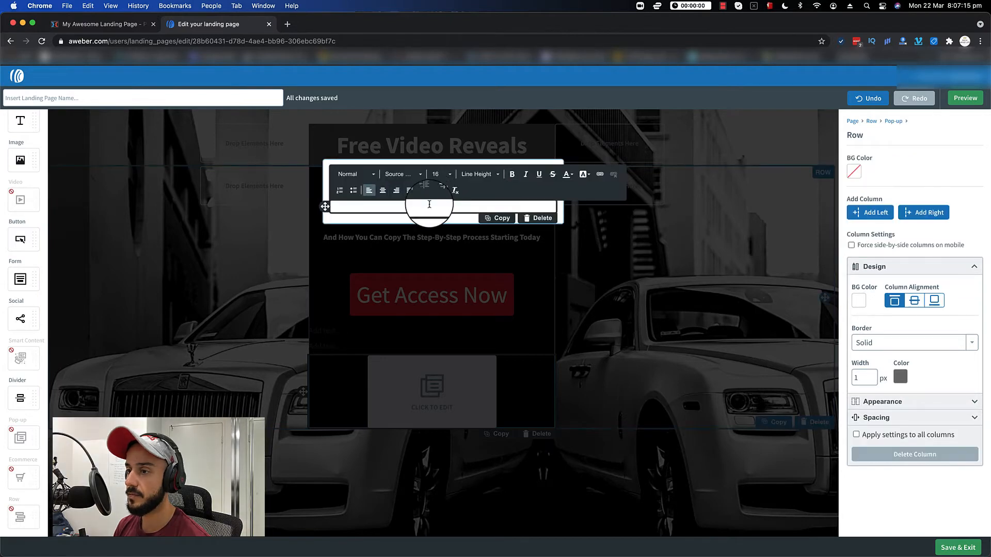
pyautogui.press('super+v')
# - Center the "Enter Your Email Address Below" line and color its text blue
pyautogui.tripleClick(410, 211)
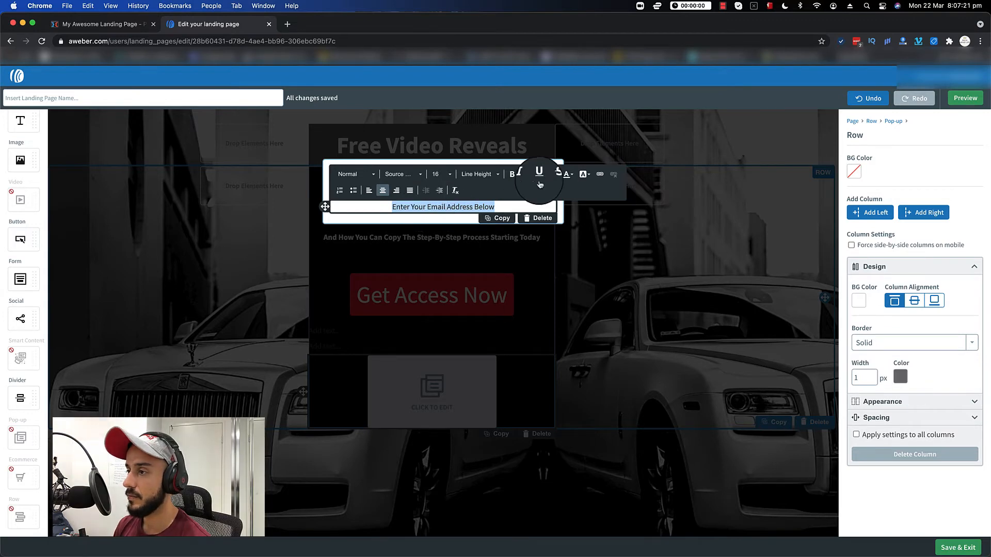
pyautogui.click(567, 174)
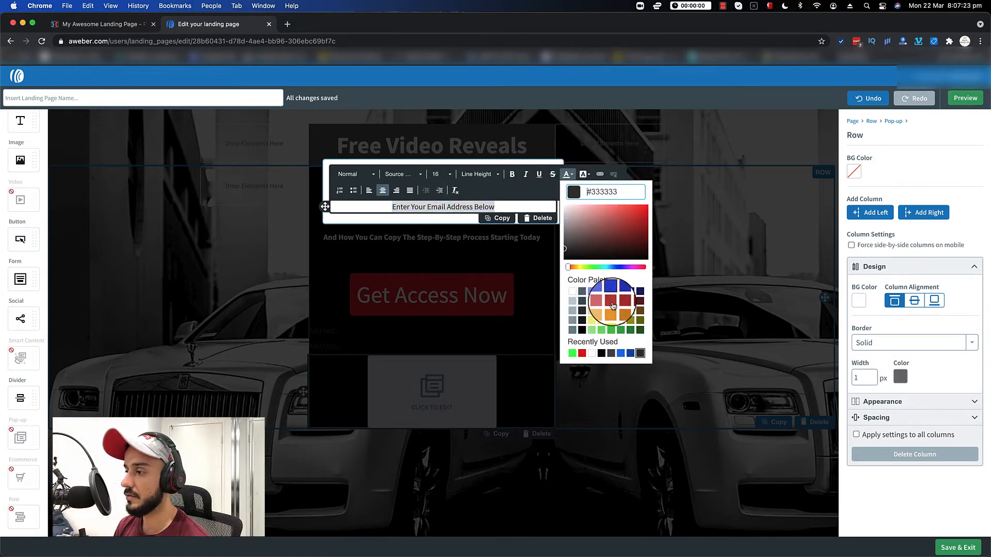
pyautogui.click(408, 236)
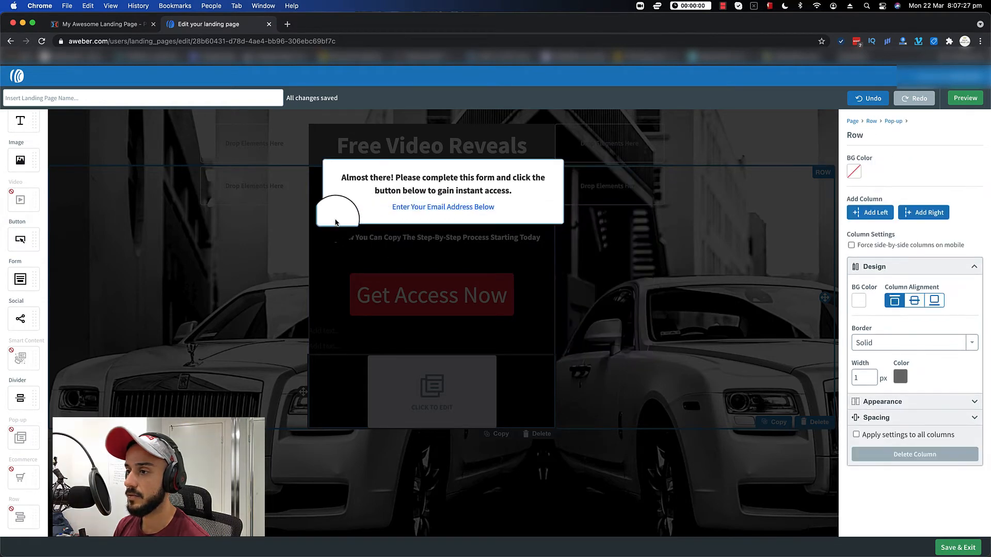
# - Try a blank line above "Enter Your Email Address Below" in the pop-up
pyautogui.click(391, 206)
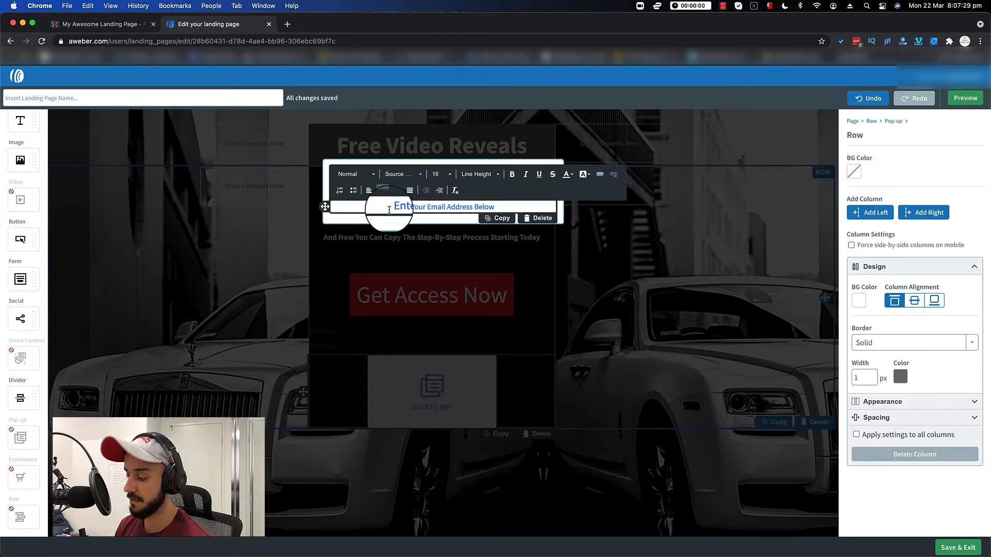
pyautogui.click(376, 234)
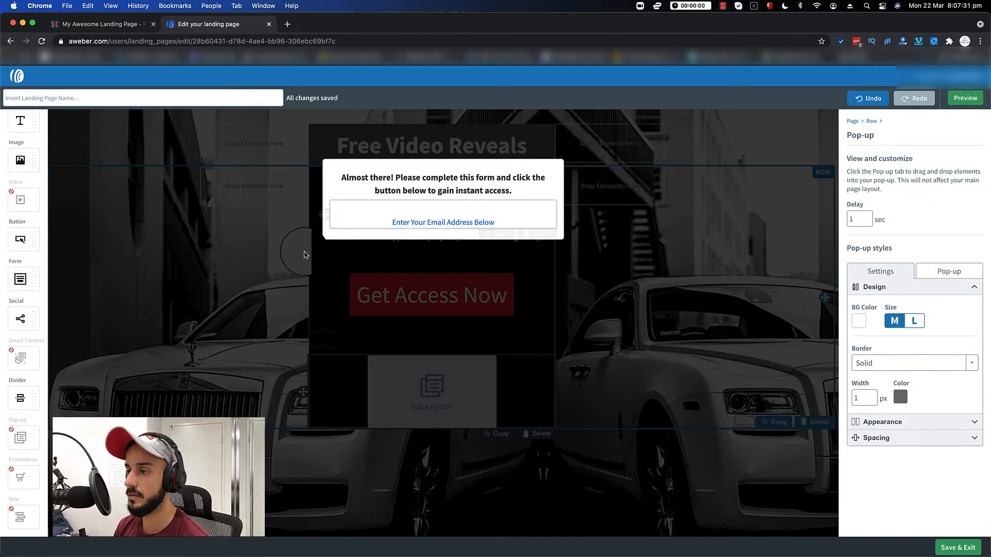
pyautogui.click(390, 226)
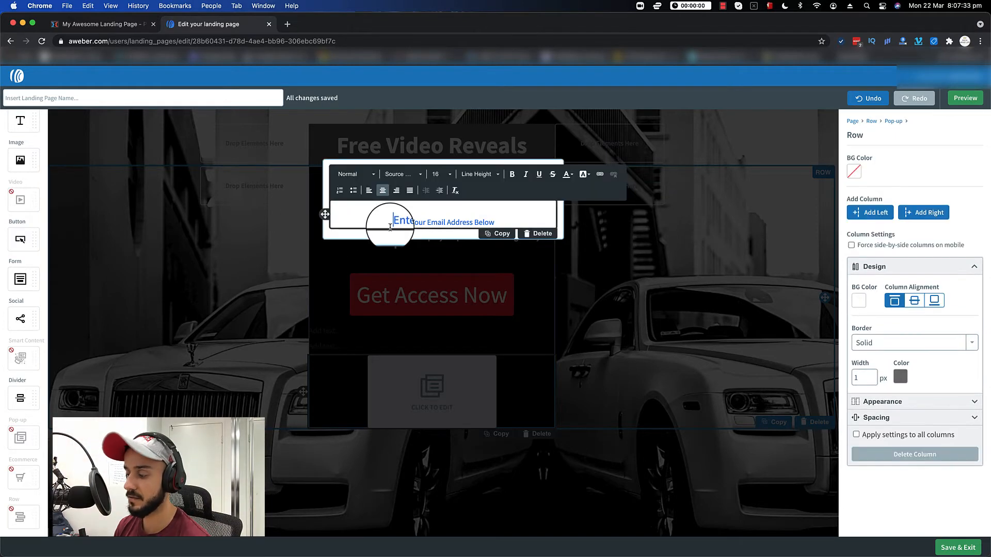
pyautogui.click(297, 227)
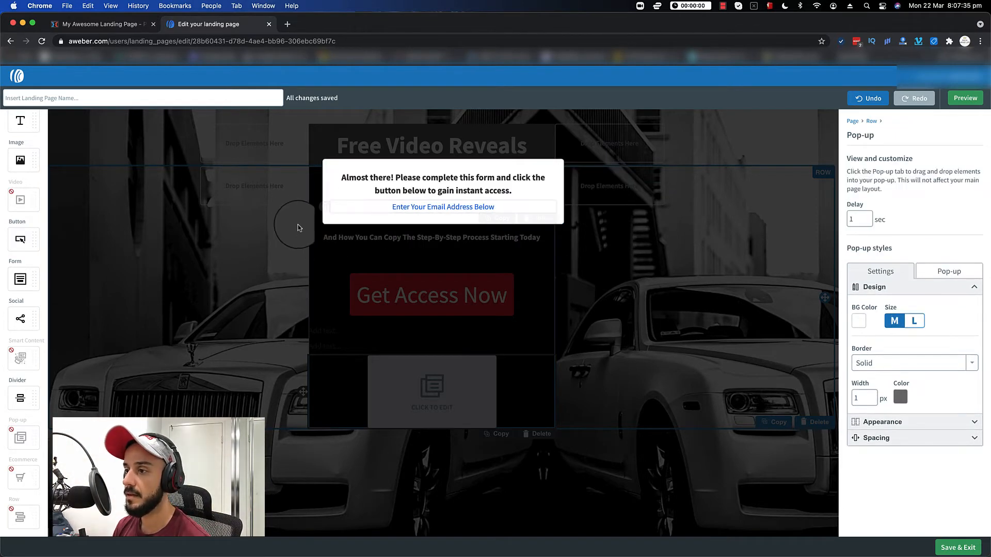
# - Check the reference pop-up's layout and add a form element beneath "Enter Your Email Address Below"
pyautogui.click(98, 24)
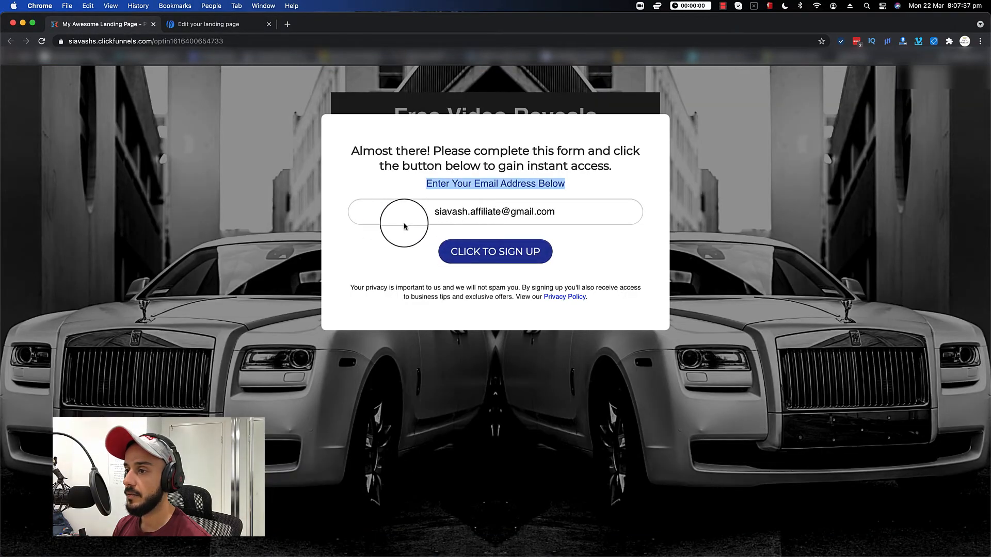
pyautogui.click(206, 24)
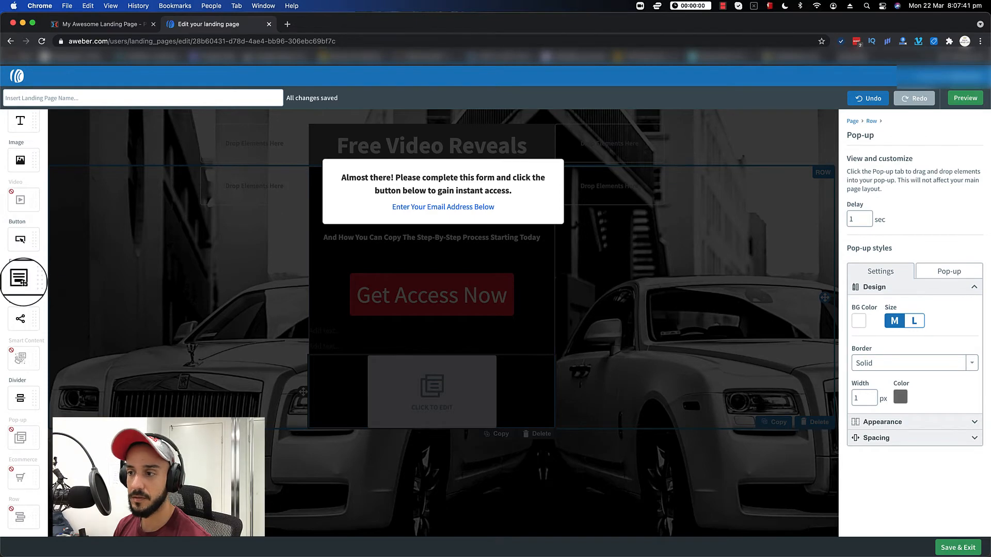
pyautogui.moveTo(24, 282); pyautogui.dragTo(418, 216)
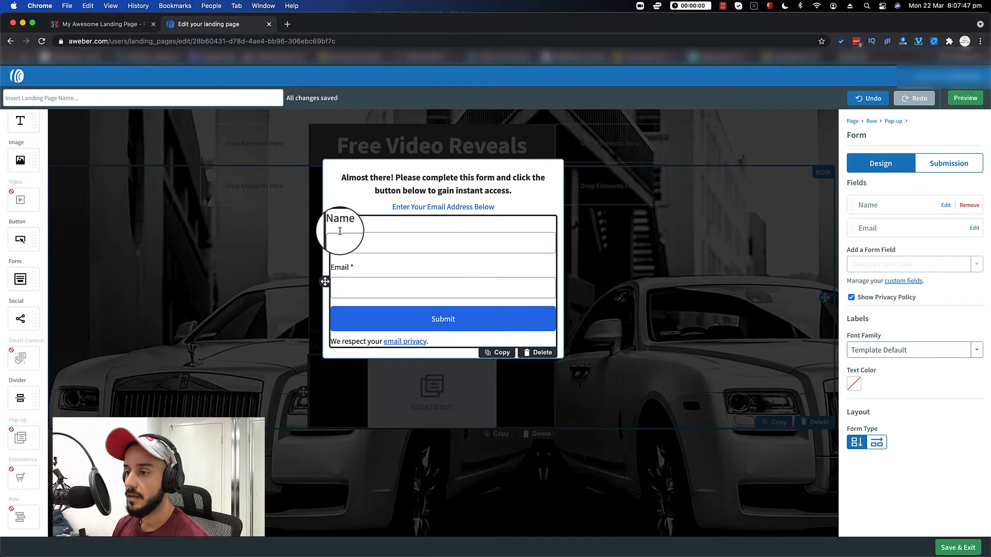
# - Change the label of the pop-up form's submit button to "CLICK TO SIGN UP"
pyautogui.doubleClick(443, 319)
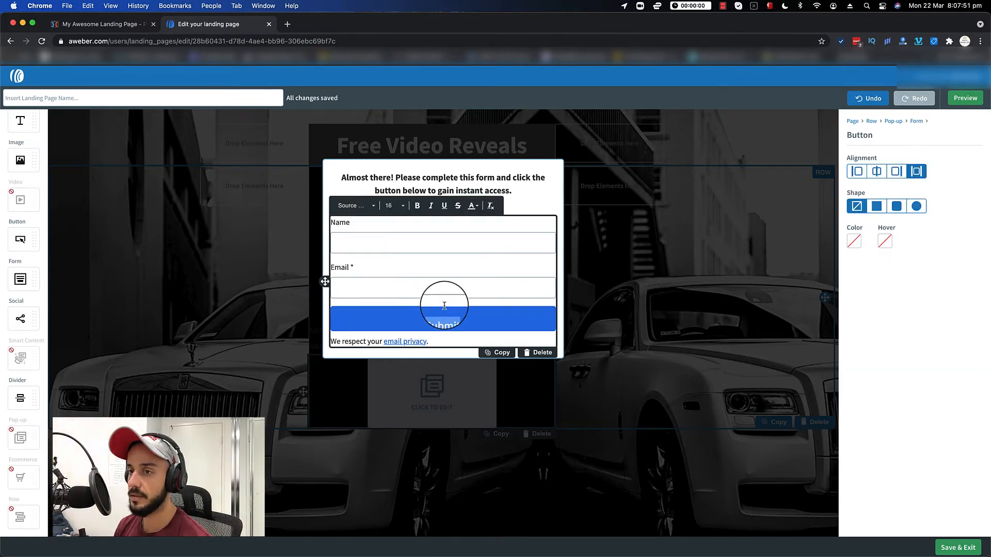
pyautogui.click(104, 24)
pyautogui.click(207, 24)
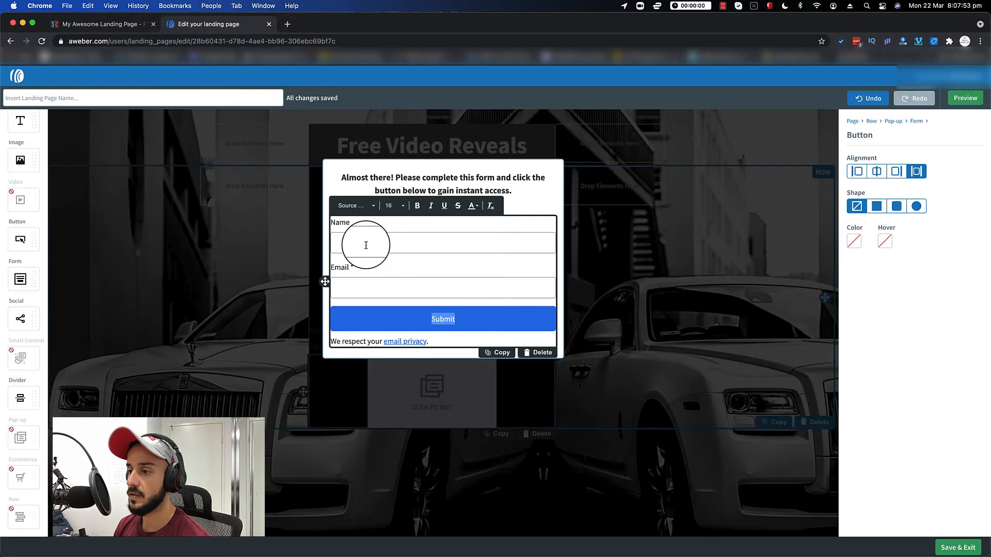
pyautogui.write('Cli')
pyautogui.press('BackSpace')
pyautogui.press('BackSpace')
pyautogui.press('BackSpace')
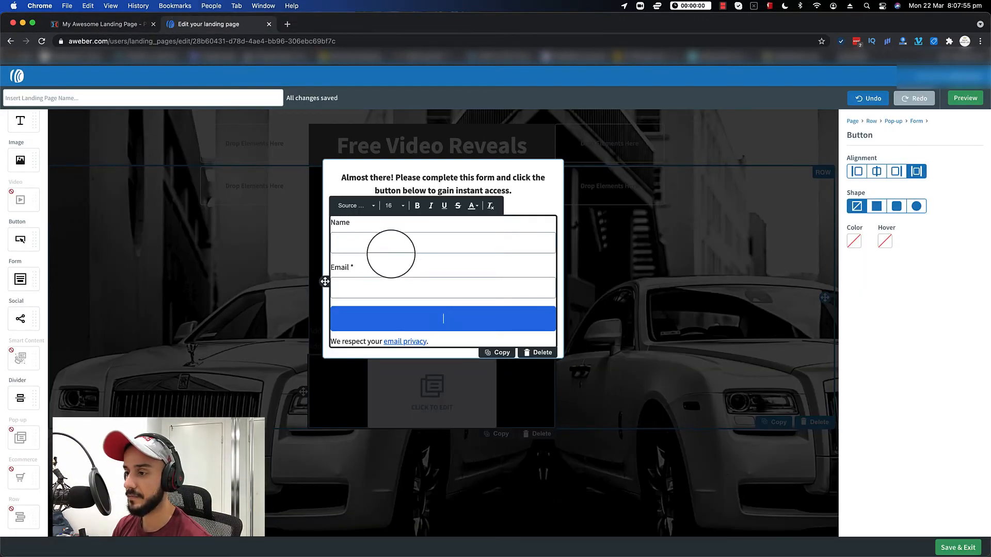
pyautogui.write('CLICK TO ')
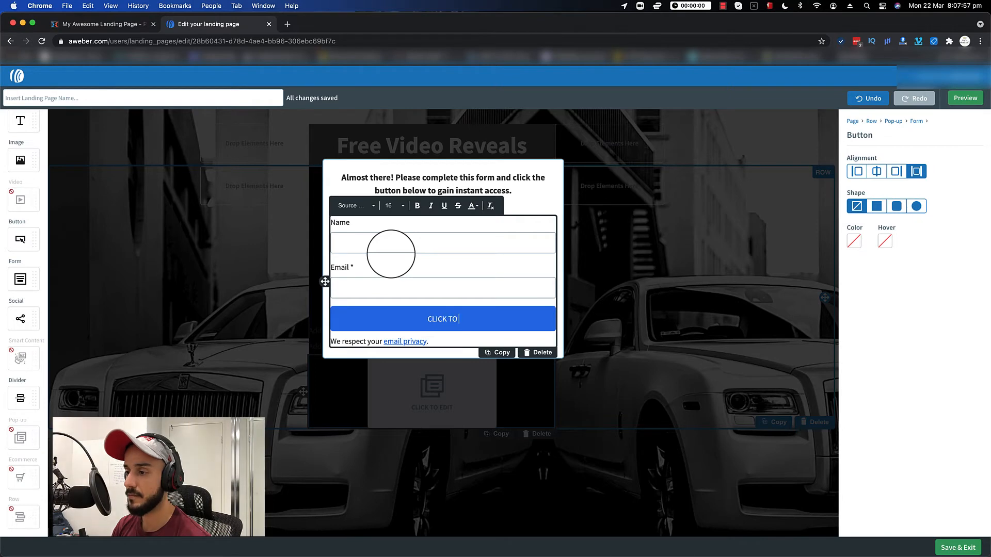
pyautogui.write('SIGNUP')
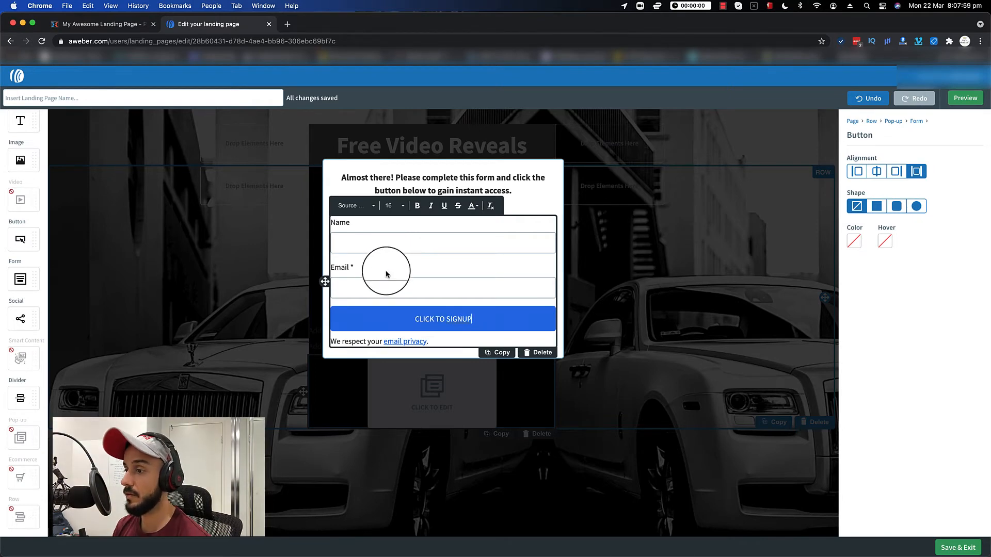
pyautogui.tripleClick(421, 321)
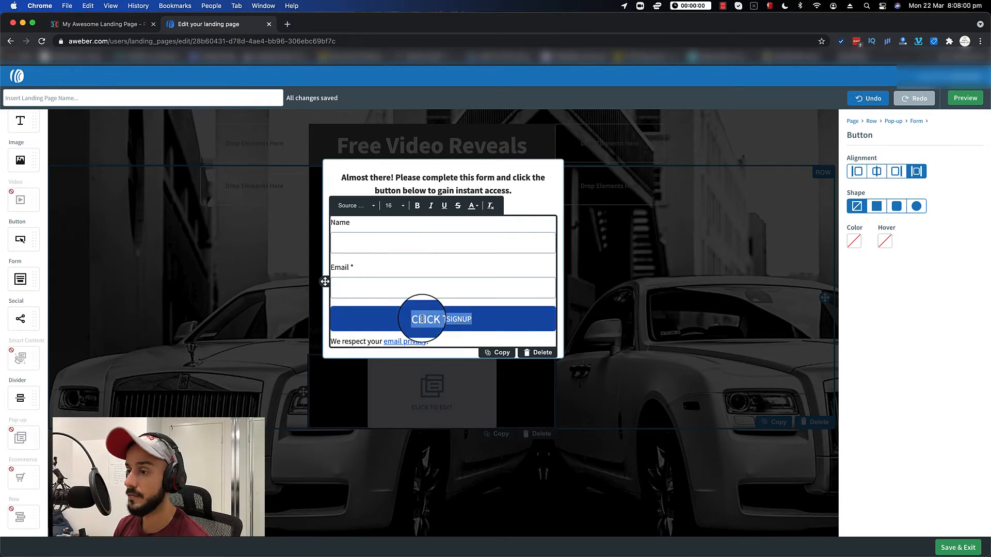
pyautogui.click(457, 319)
# - Try font size 20 on the "CLICK TO SIGN UP" button text, and settle on size 32
pyautogui.tripleClick(454, 319)
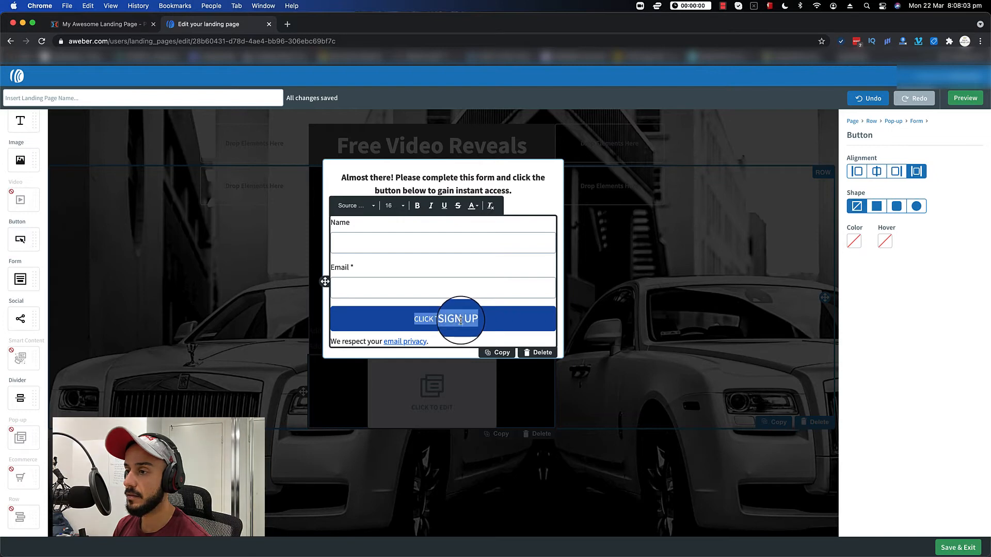
pyautogui.click(396, 205)
pyautogui.click(388, 282)
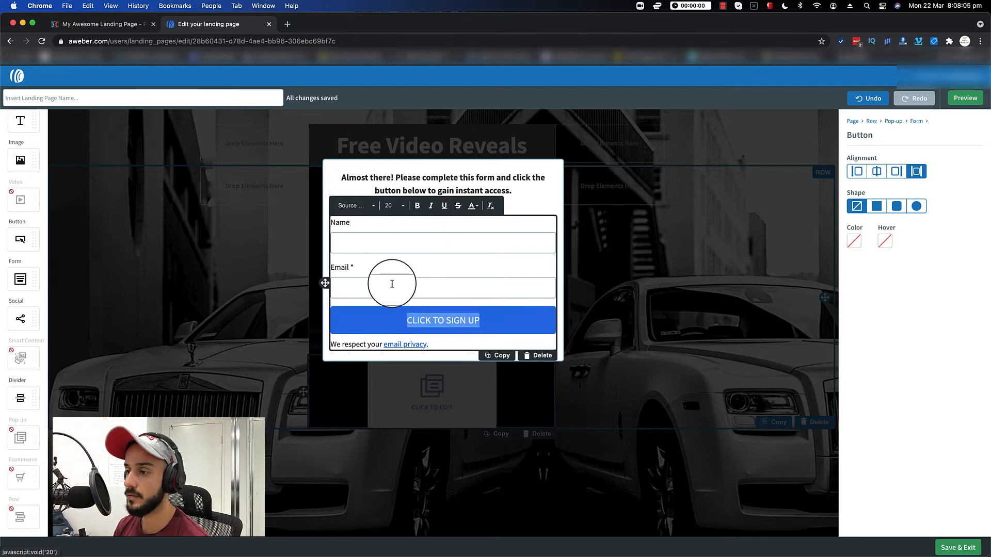
pyautogui.click(392, 206)
pyautogui.scroll(-2, 395, 258)
pyautogui.click(396, 235)
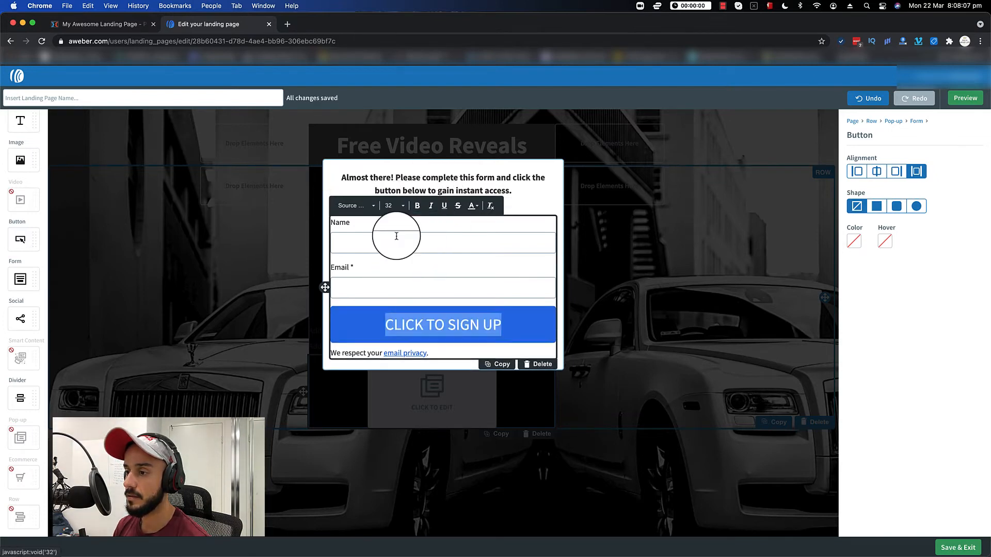
# - Hide the privacy policy line beneath the sign-up button and remove the Name field from the pop-up form
pyautogui.click(342, 354)
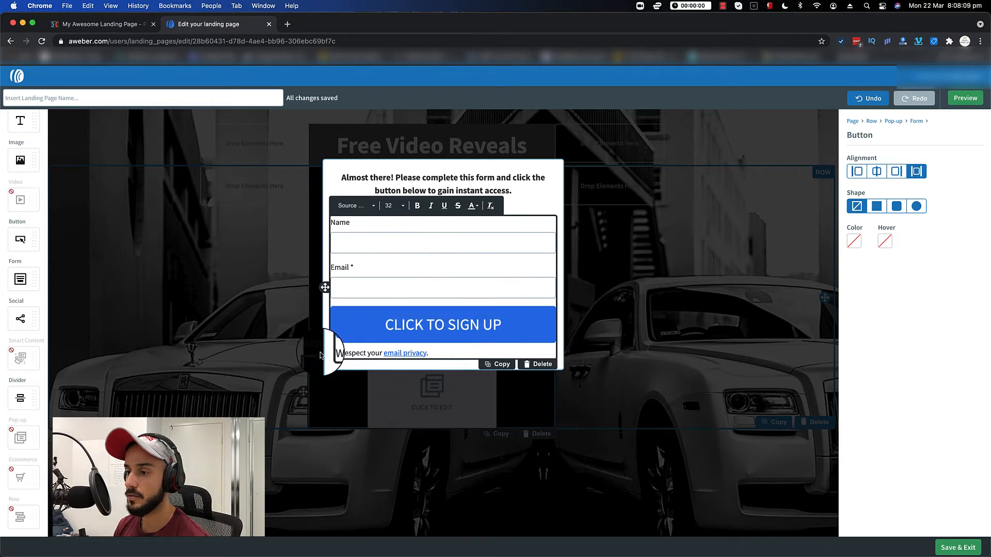
pyautogui.click(337, 354)
pyautogui.click(438, 355)
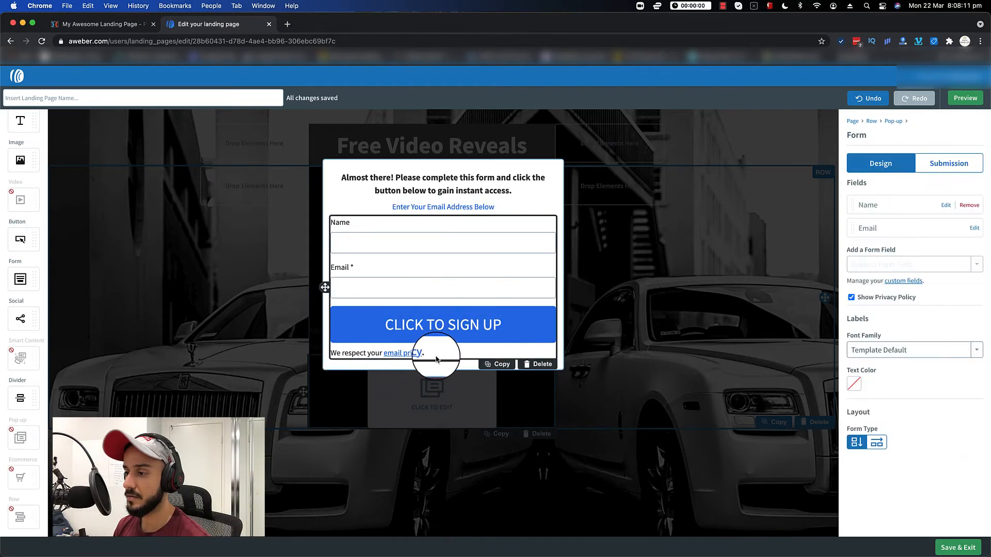
pyautogui.moveTo(333, 353); pyautogui.dragTo(436, 356)
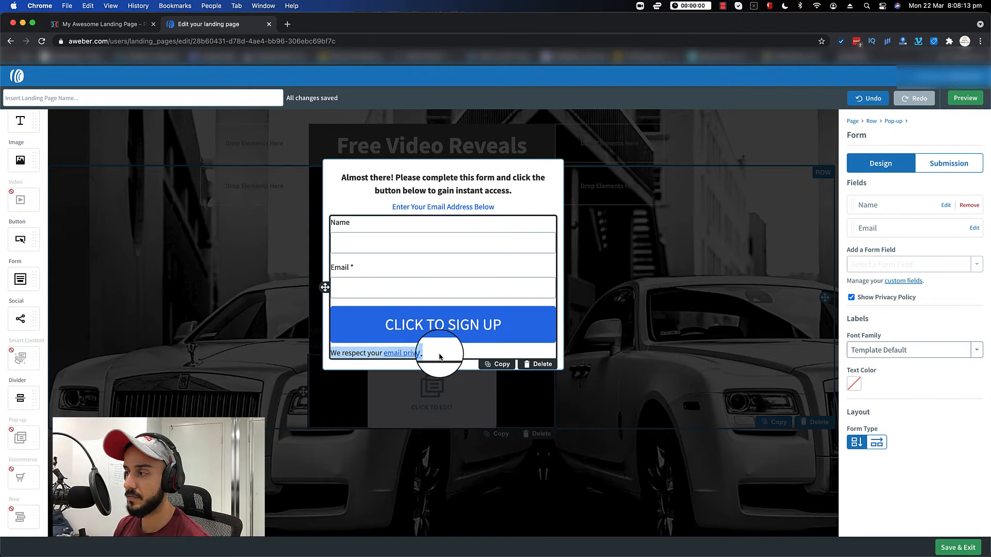
pyautogui.click(439, 355)
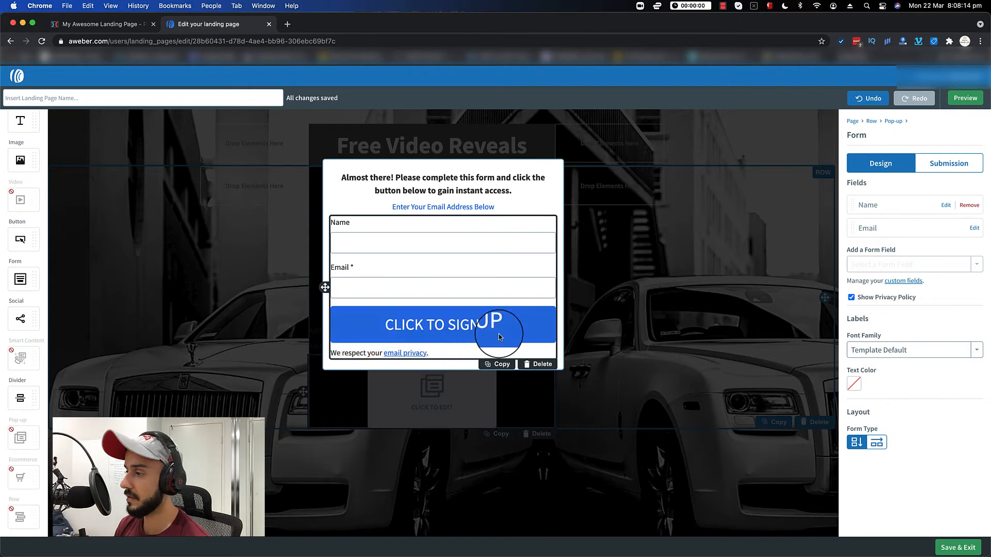
pyautogui.click(852, 298)
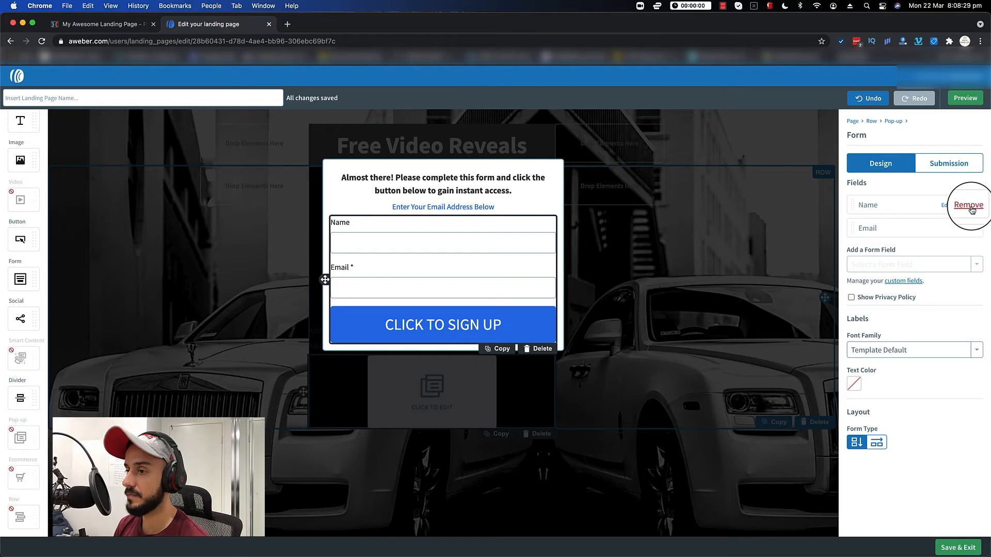
pyautogui.click(968, 206)
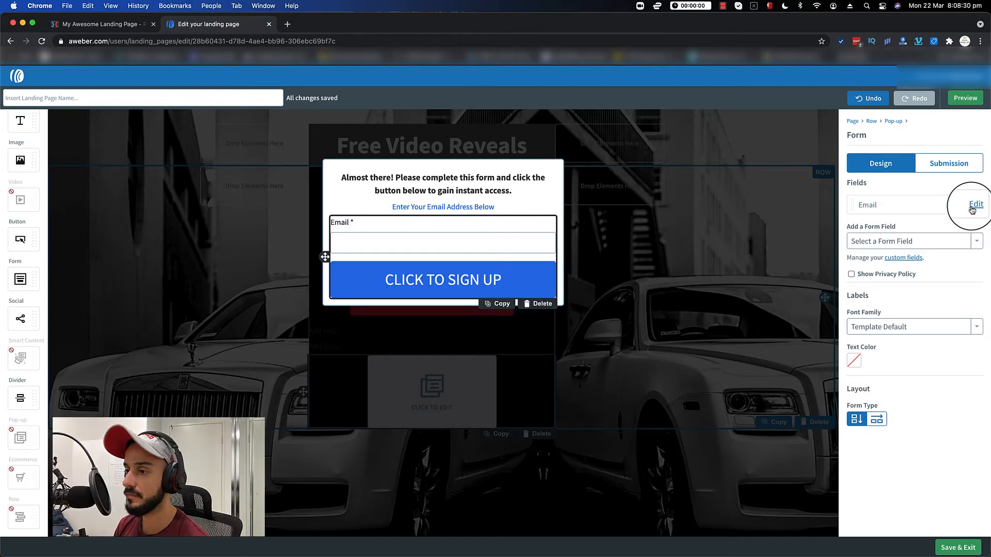
pyautogui.click(593, 317)
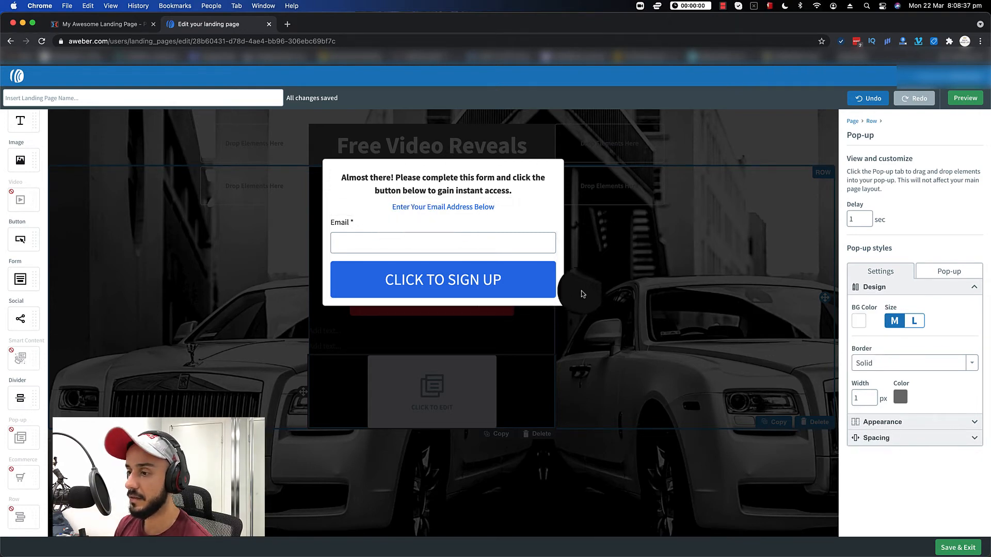
pyautogui.click(549, 268)
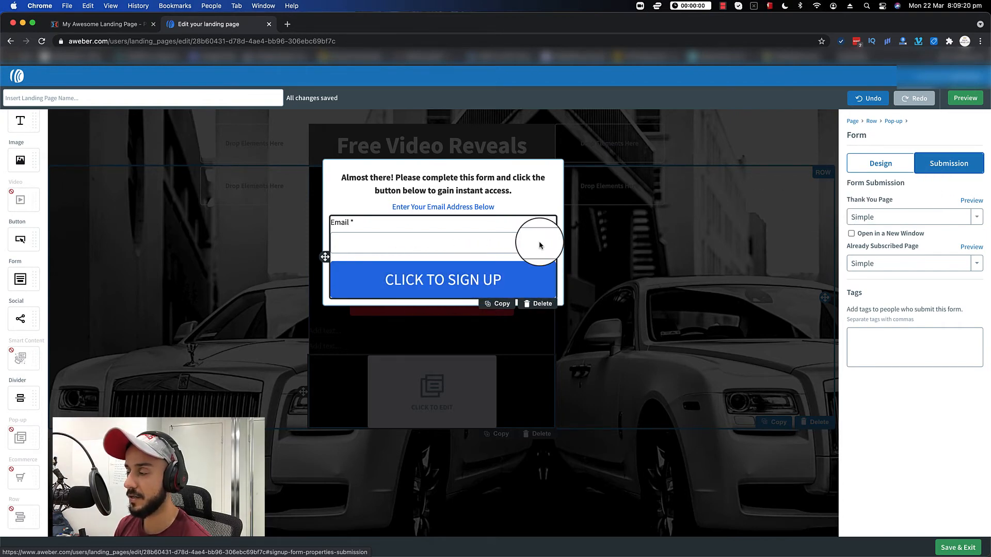
pyautogui.click(884, 164)
pyautogui.click(932, 163)
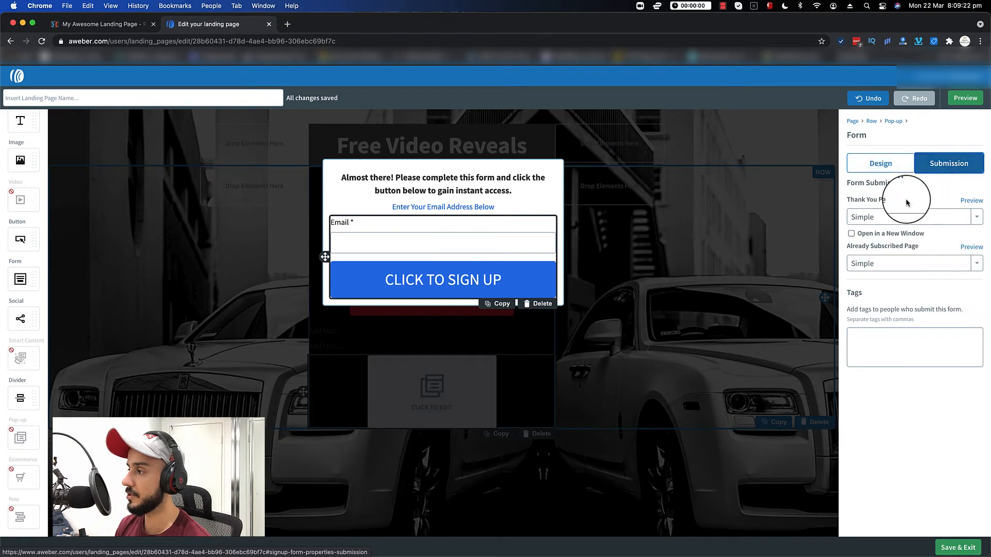
pyautogui.click(975, 219)
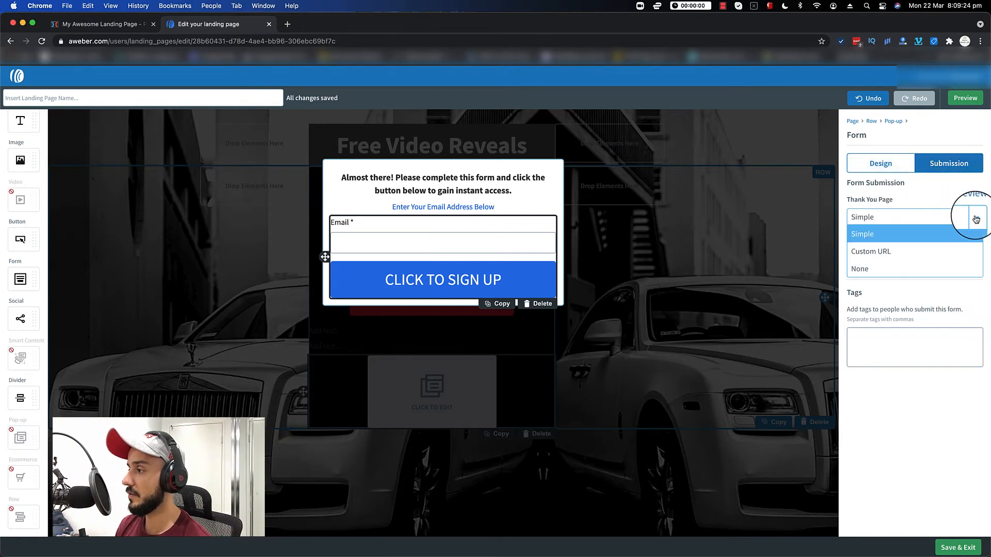
pyautogui.click(882, 251)
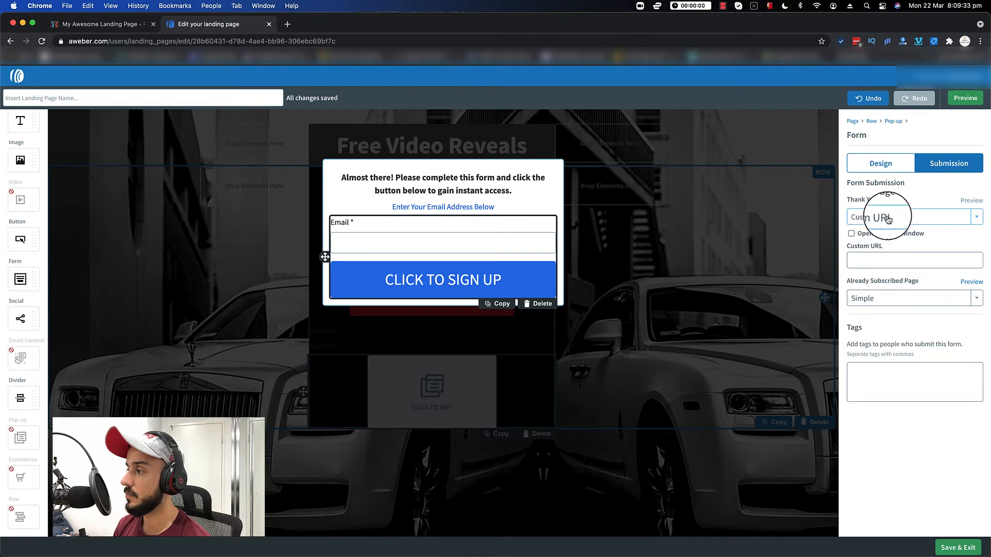
pyautogui.click(976, 220)
pyautogui.click(877, 252)
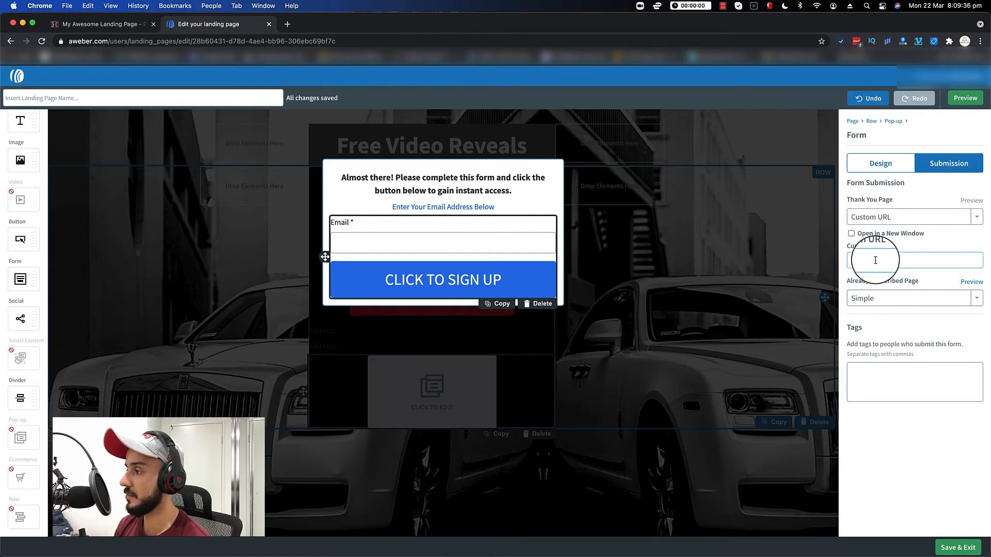
pyautogui.click(863, 259)
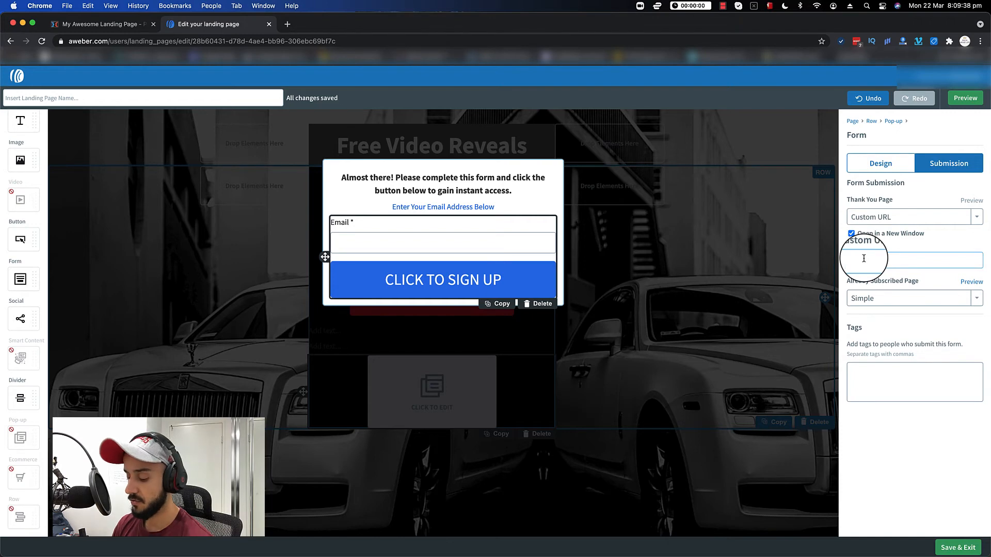
pyautogui.write('GOOGL')
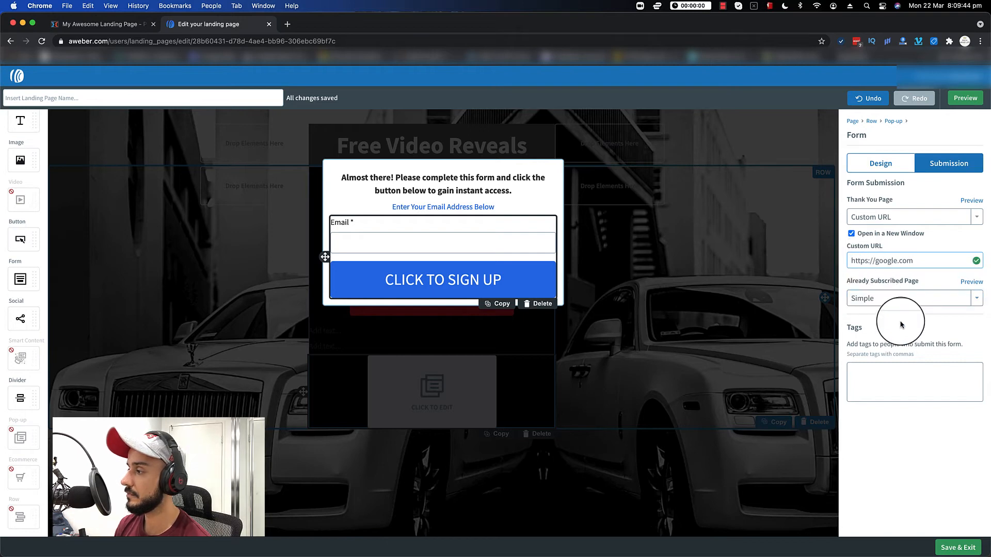
pyautogui.click(879, 163)
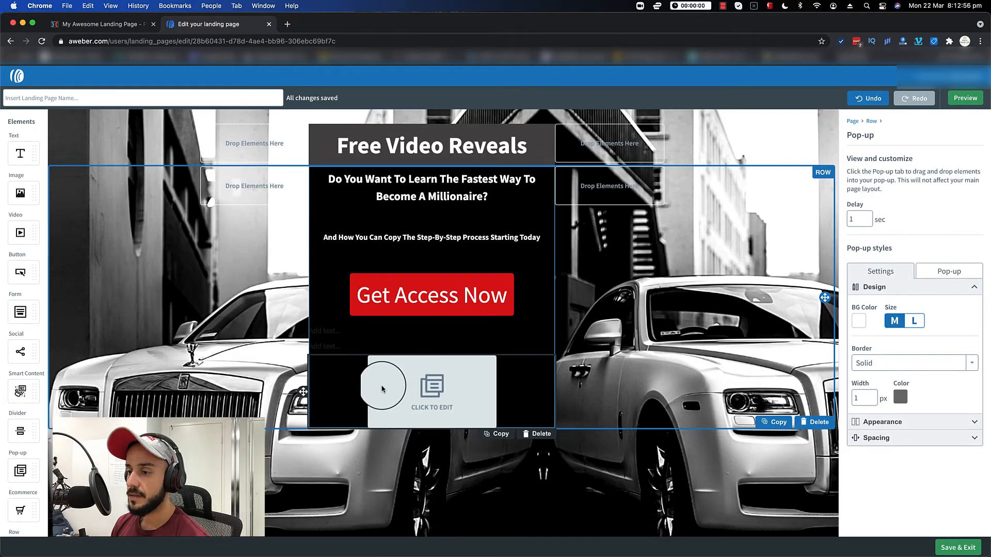
# - Preview the landing page with its sign-up pop-up, dismiss the pop-up to check the page behind it, and return to the editor
pyautogui.click(320, 339)
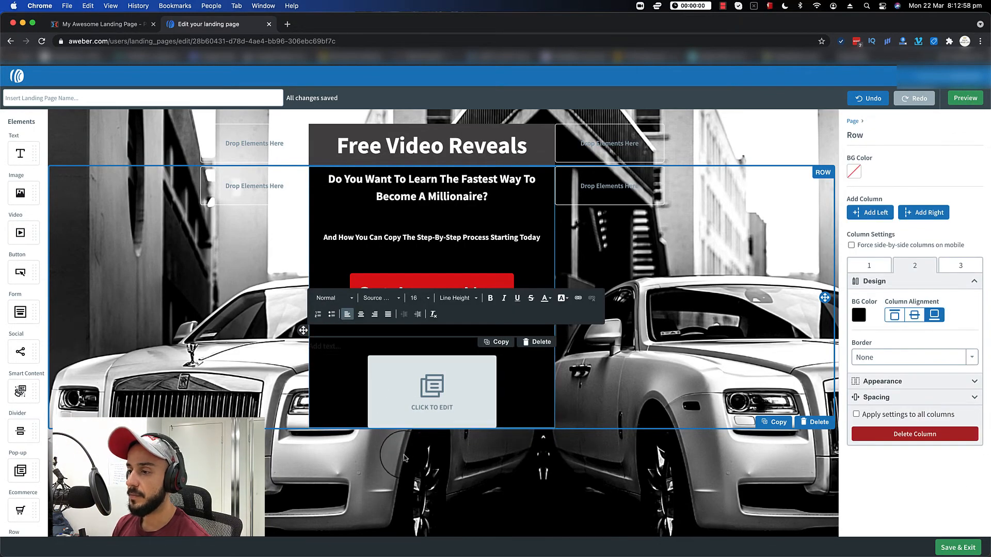
pyautogui.click(392, 380)
pyautogui.click(966, 103)
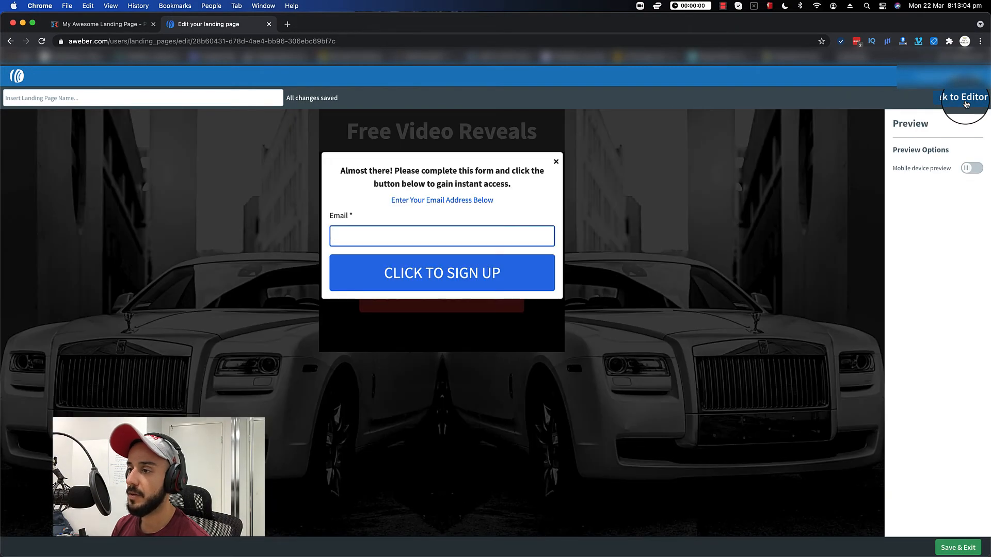
pyautogui.click(556, 164)
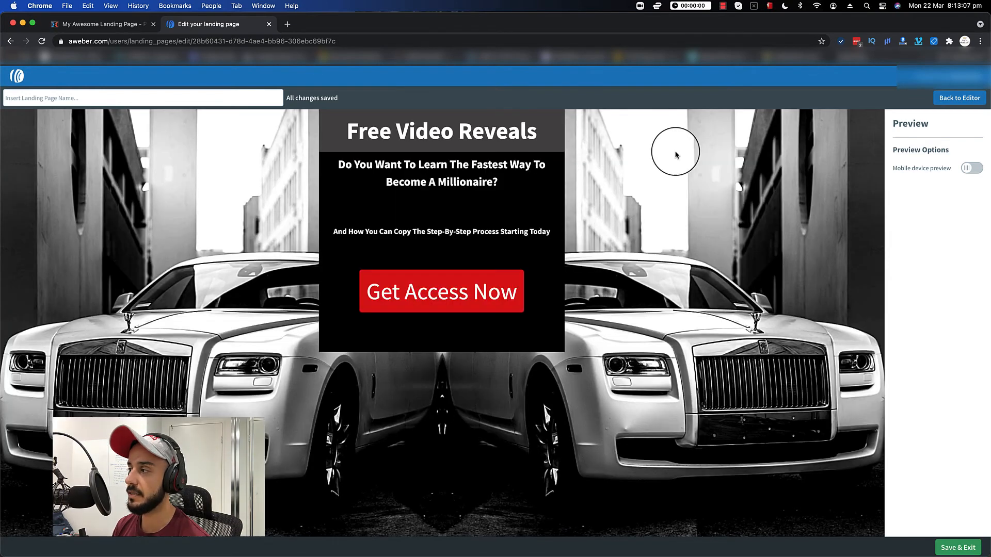
pyautogui.click(959, 98)
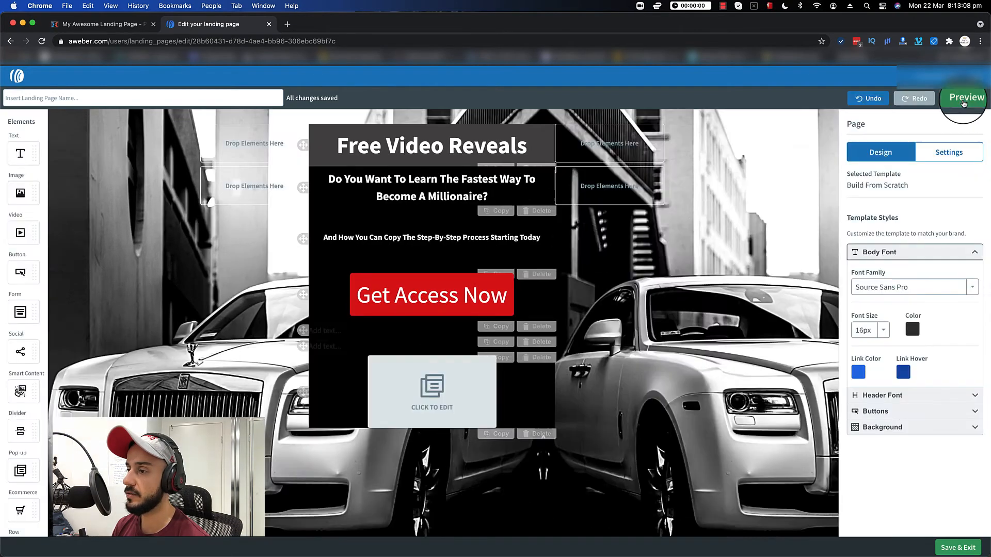
# - Set the pop-up's delay to 10 seconds and preview the page to check when its email form appears
pyautogui.click(417, 400)
pyautogui.click(856, 232)
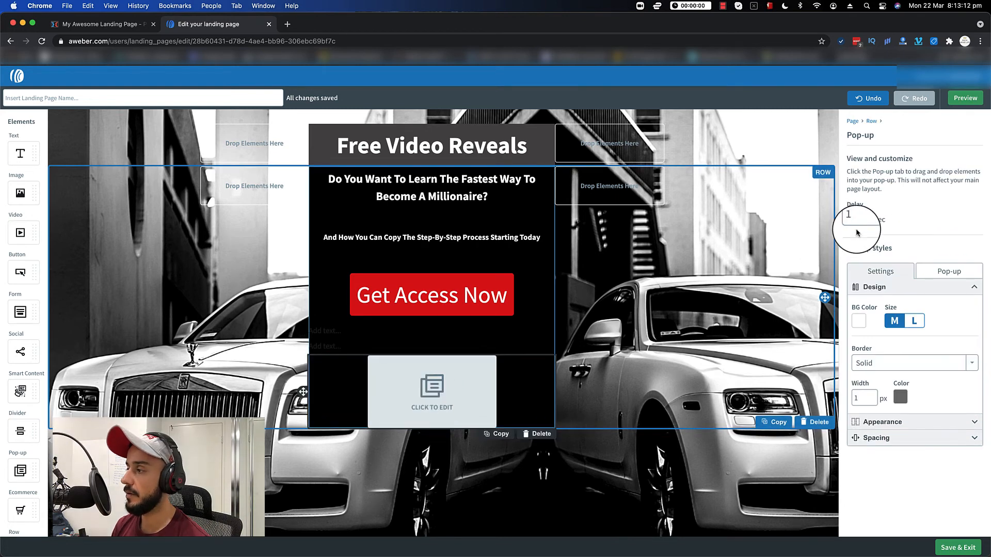
pyautogui.doubleClick(844, 222)
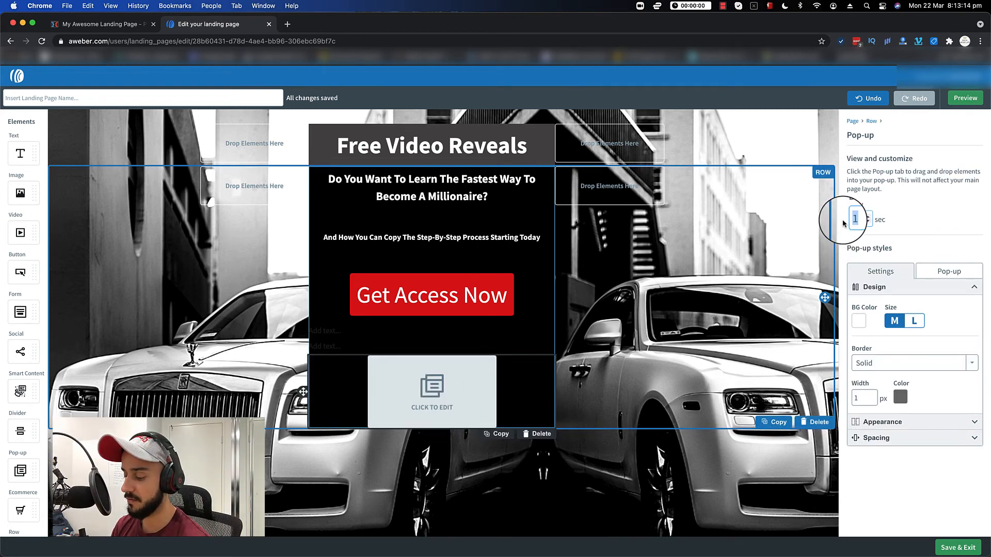
pyautogui.write('10')
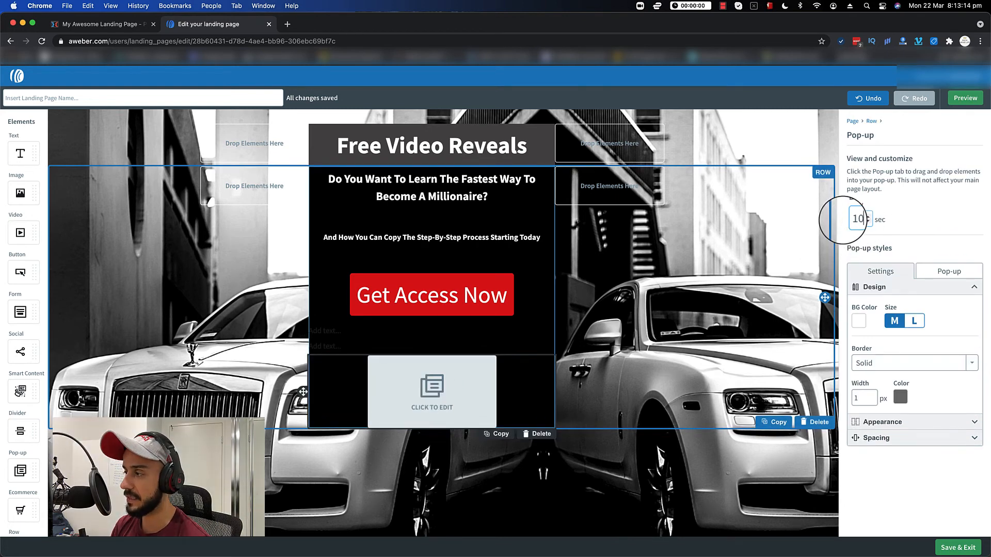
pyautogui.click(958, 106)
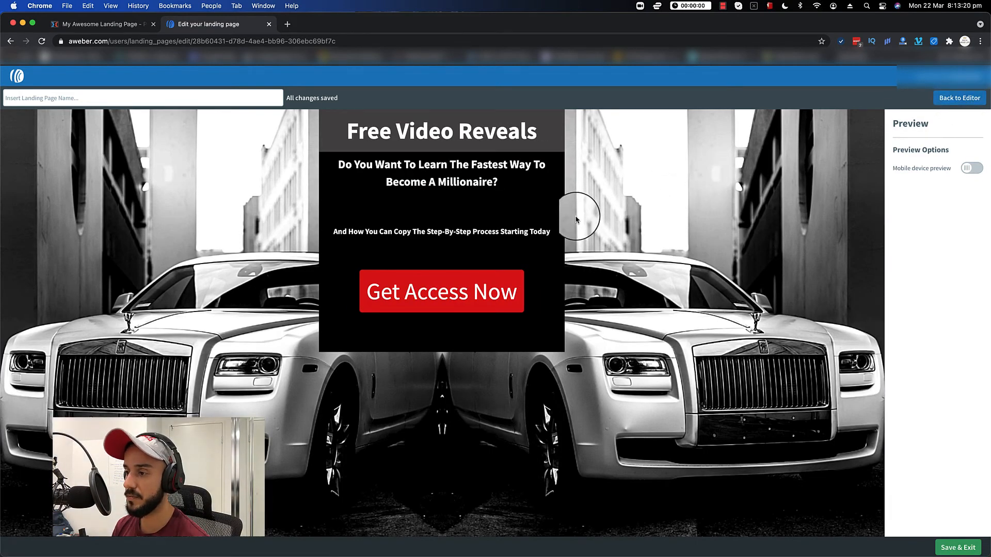
pyautogui.click(558, 281)
pyautogui.click(421, 240)
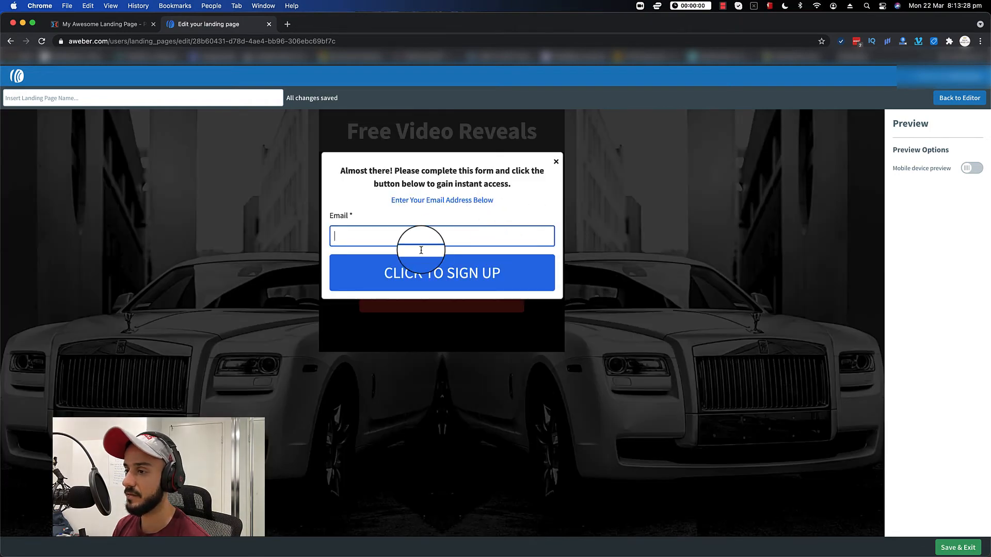
# - Return to the editor and delete the pop-up element beneath the "Get Access Now" button
pyautogui.click(970, 99)
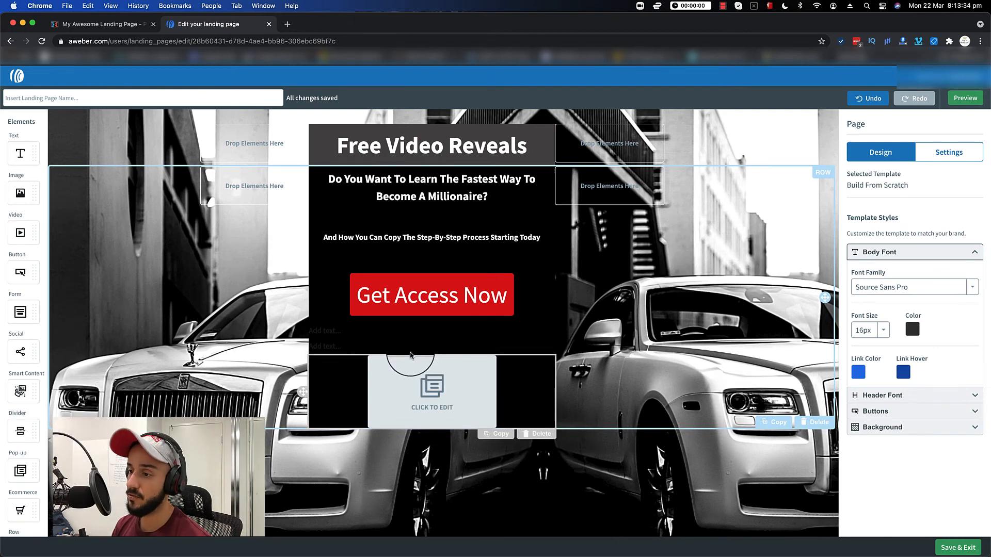
pyautogui.click(536, 438)
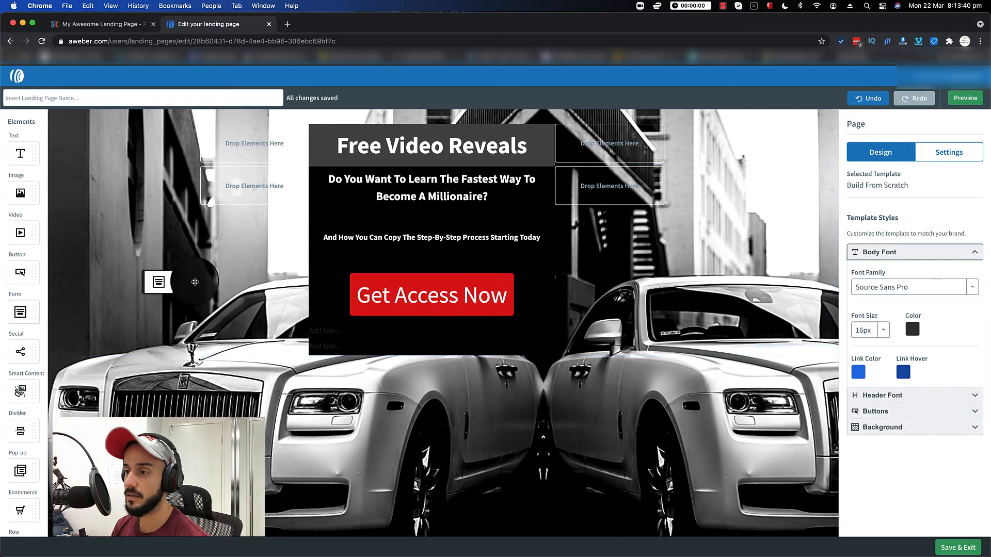
# - Add a form element directly above the "Get Access Now" button and turn off its privacy policy notice
pyautogui.moveTo(195, 282); pyautogui.dragTo(367, 265)
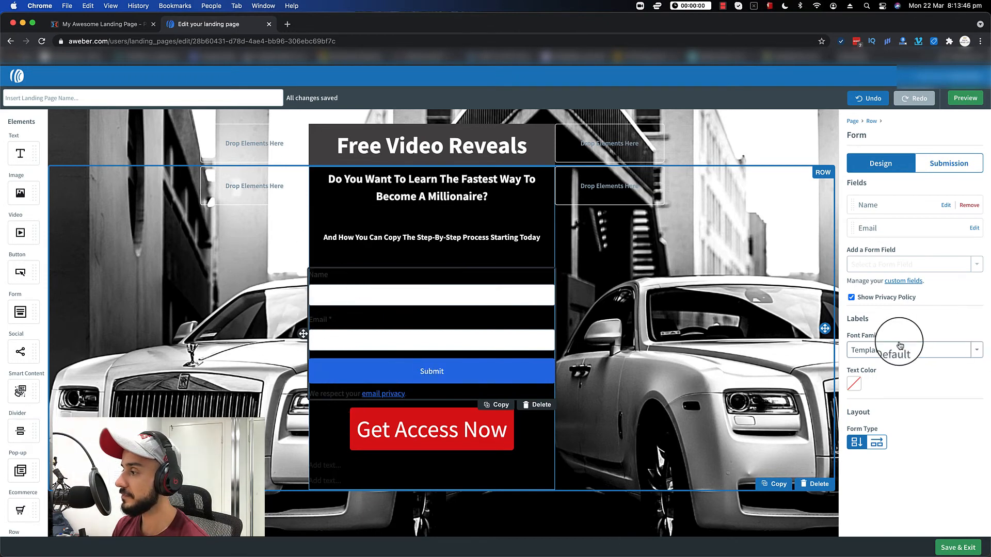
pyautogui.click(851, 299)
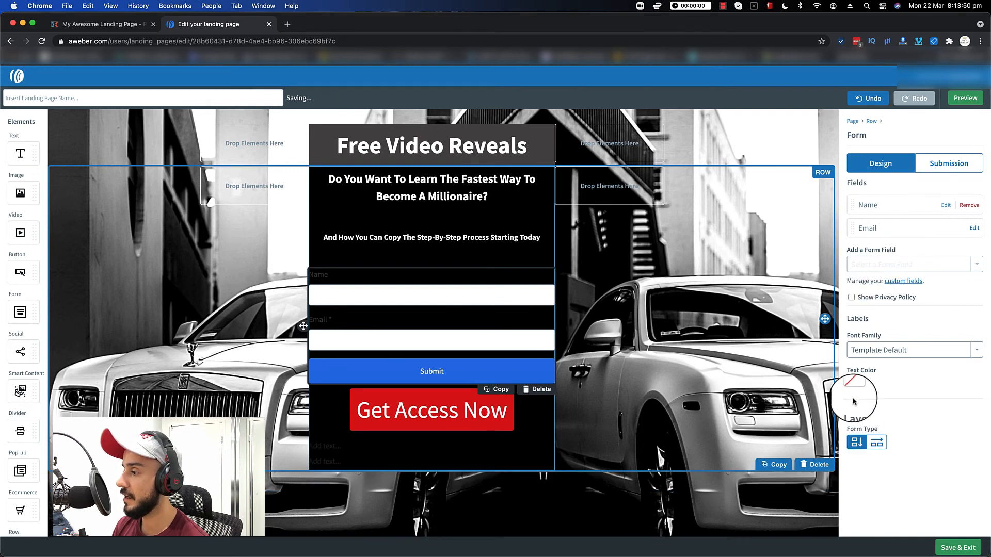
# - Set the text color of the form's labels to white, #FFFFFF
pyautogui.click(853, 384)
pyautogui.click(887, 407)
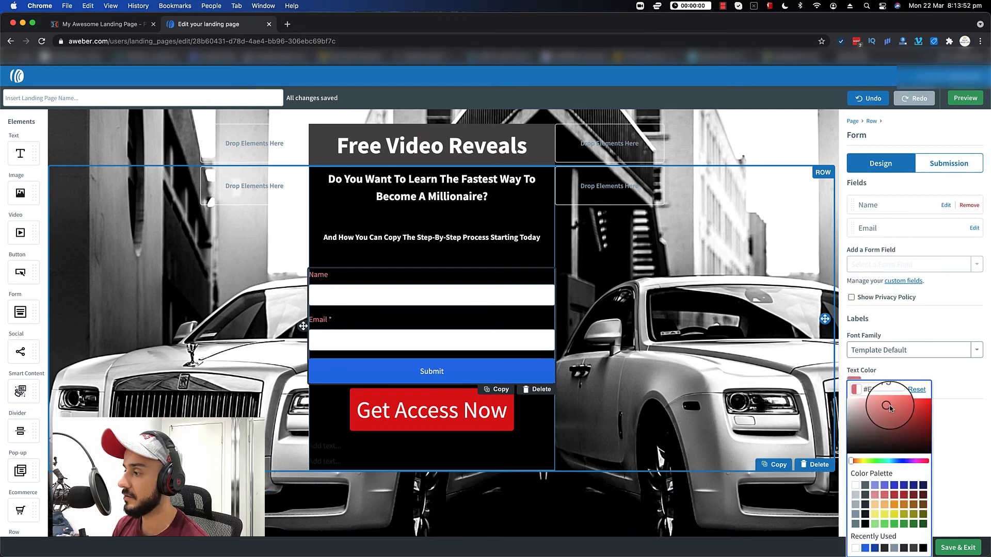
pyautogui.moveTo(888, 409)
pyautogui.mouseDown()
pyautogui.moveTo(846, 456)
pyautogui.moveTo(853, 413)
pyautogui.mouseUp()
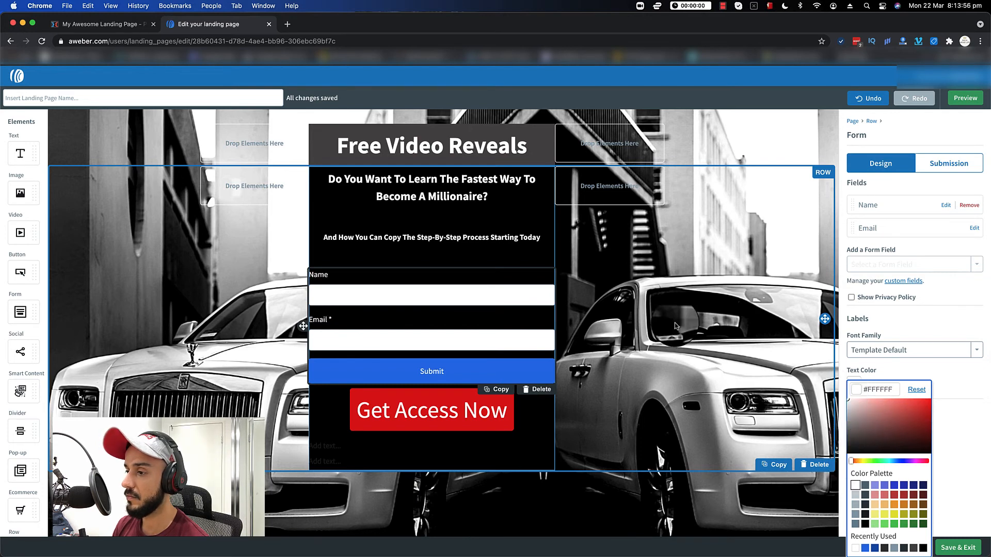
pyautogui.click(610, 287)
pyautogui.click(548, 280)
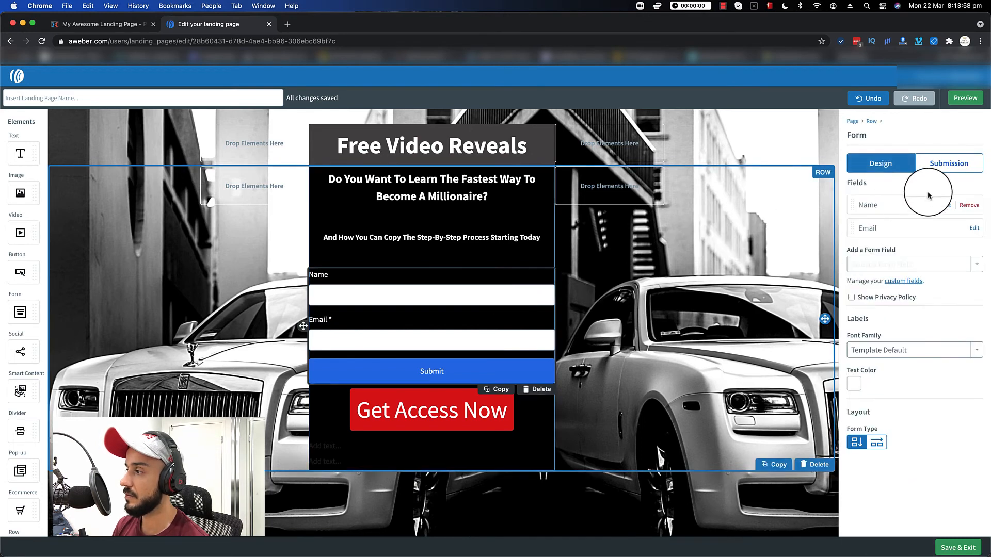
# - Remove the Name field from the form and delete the separate "Get Access Now" button below it
pyautogui.click(962, 207)
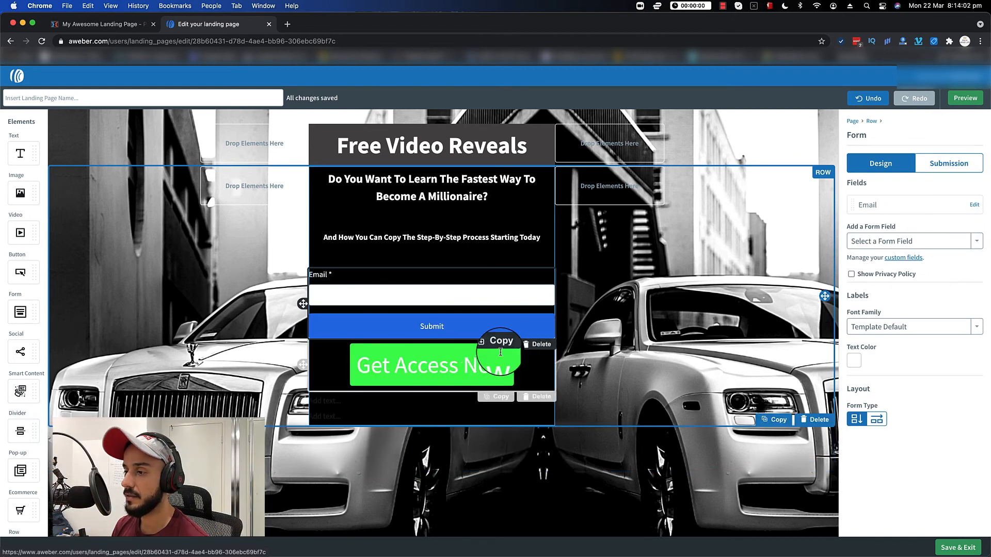
pyautogui.click(531, 402)
# - Change the form's Submit button text to "GET ACCESS NOW" at font size 32
pyautogui.doubleClick(434, 326)
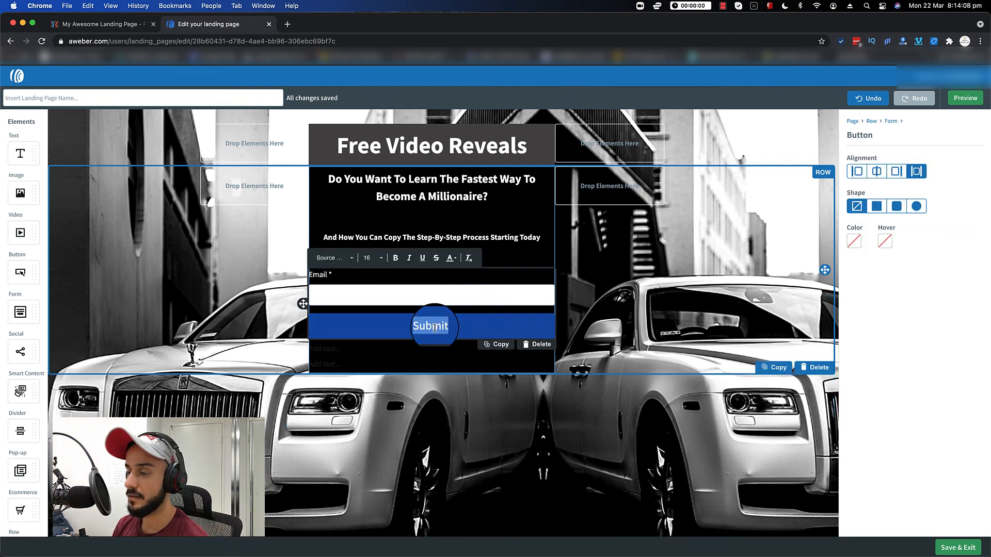
pyautogui.write('GET ACCESS NOW')
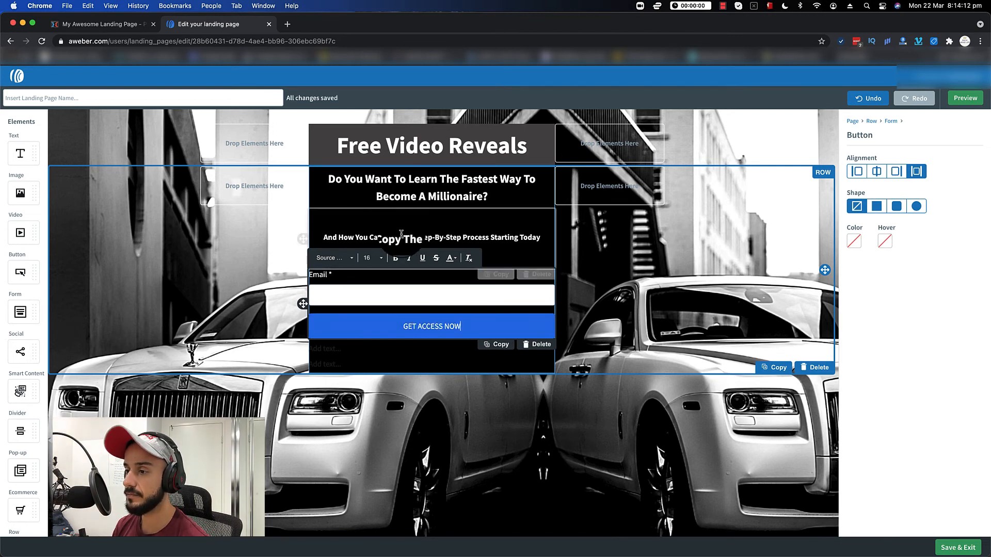
pyautogui.click(377, 264)
pyautogui.scroll(-5, 379, 308)
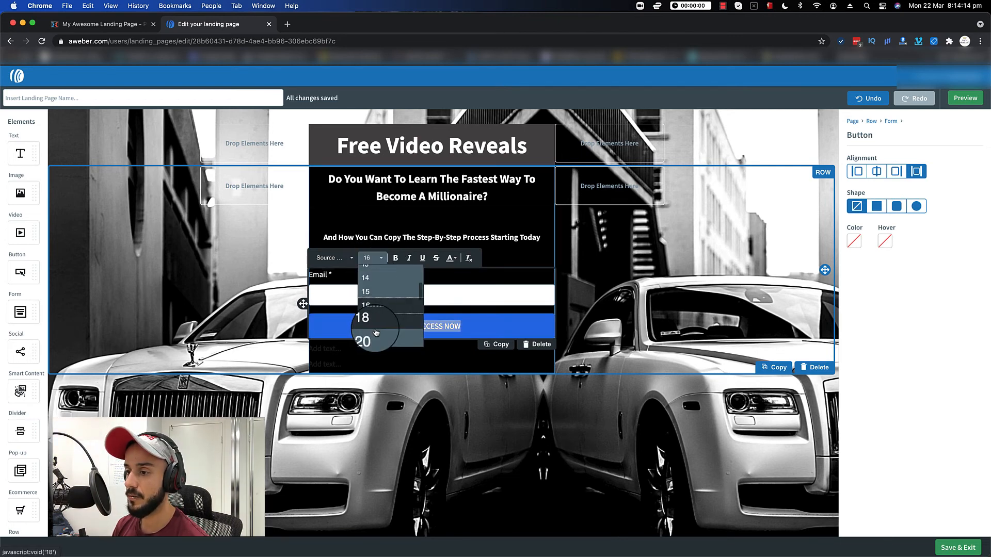
pyautogui.click(379, 308)
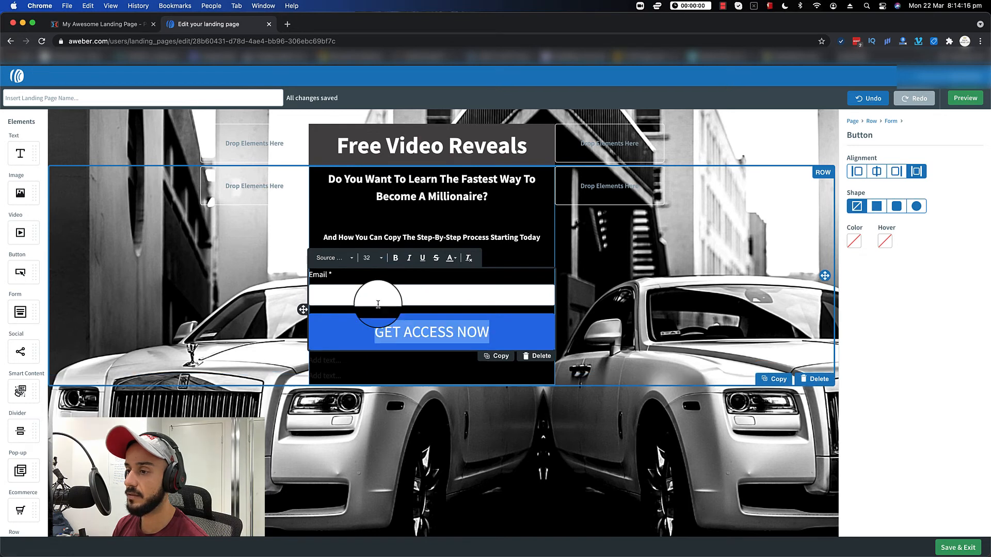
pyautogui.click(607, 323)
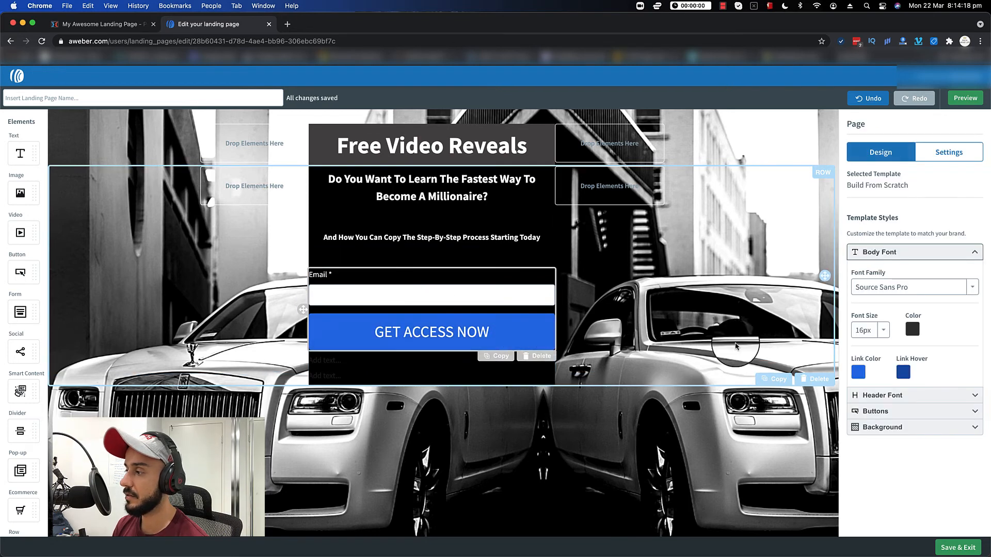
# - Set the page's template button color to red, #FF0000
pyautogui.click(316, 235)
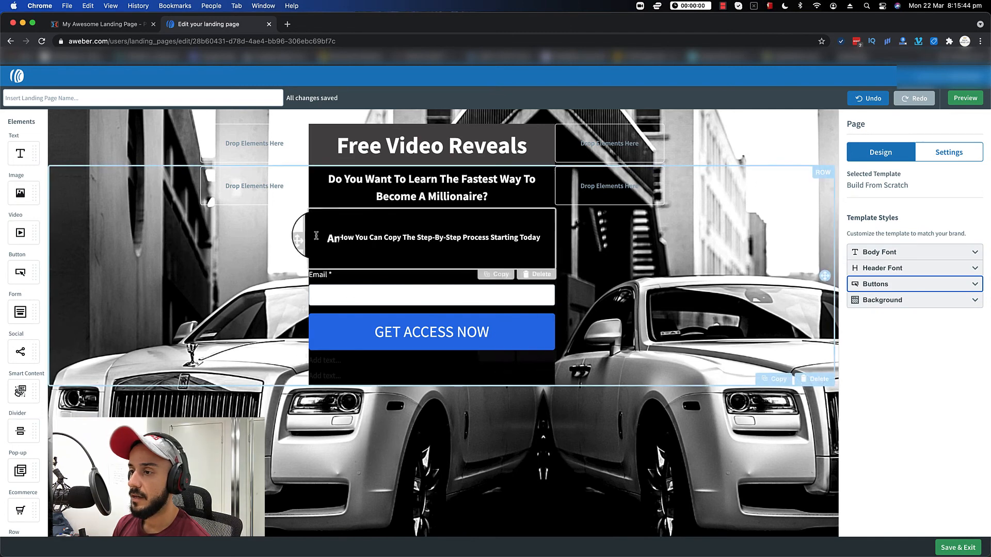
pyautogui.click(339, 304)
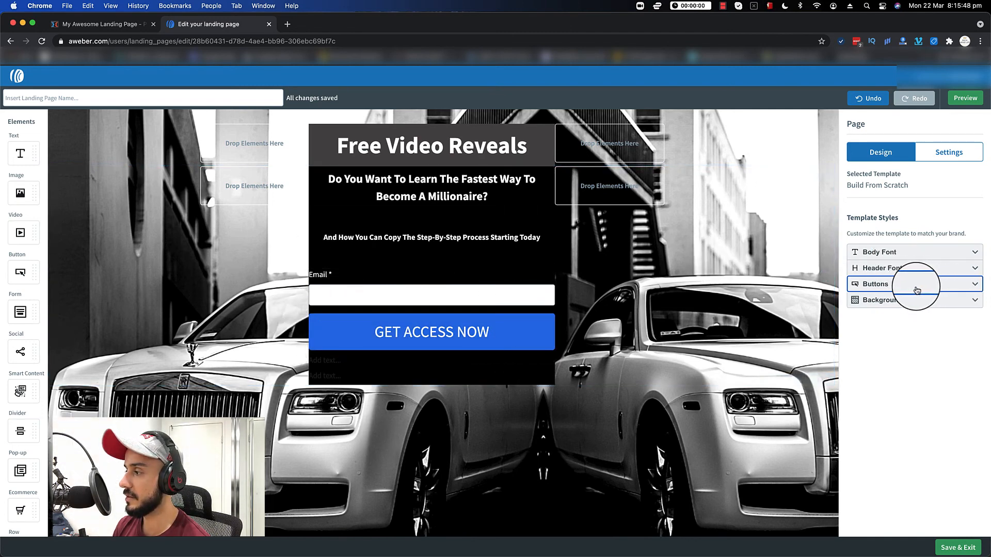
pyautogui.click(913, 284)
pyautogui.click(859, 431)
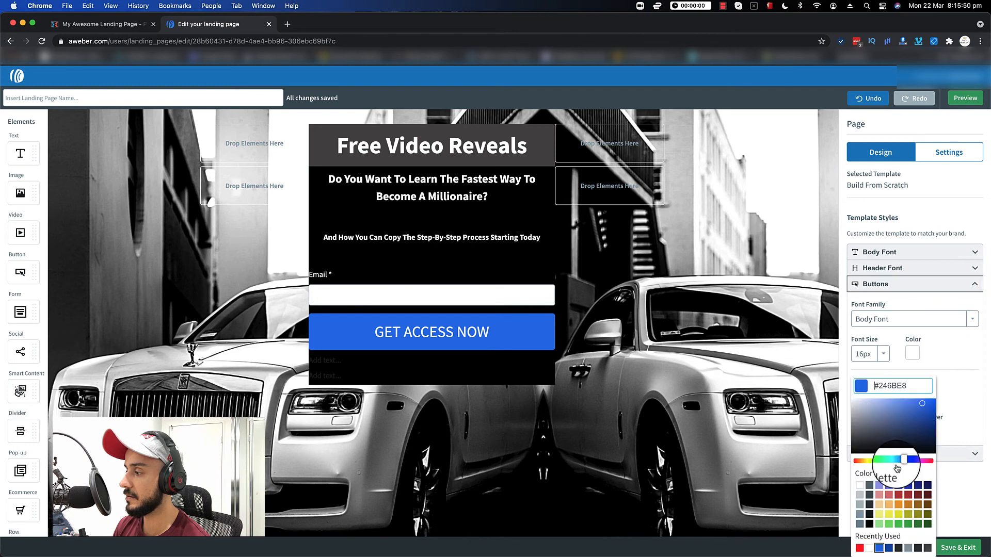
pyautogui.click(859, 548)
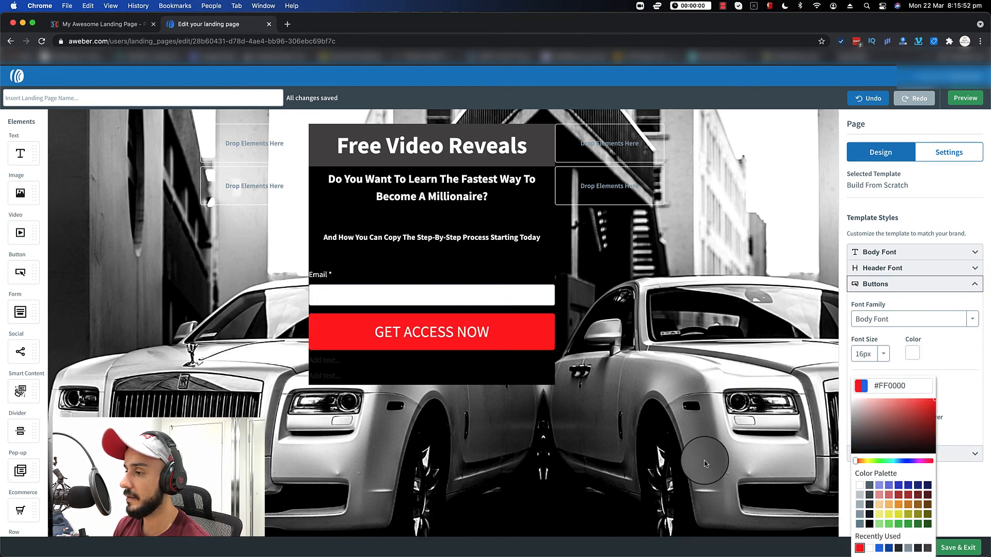
pyautogui.click(979, 394)
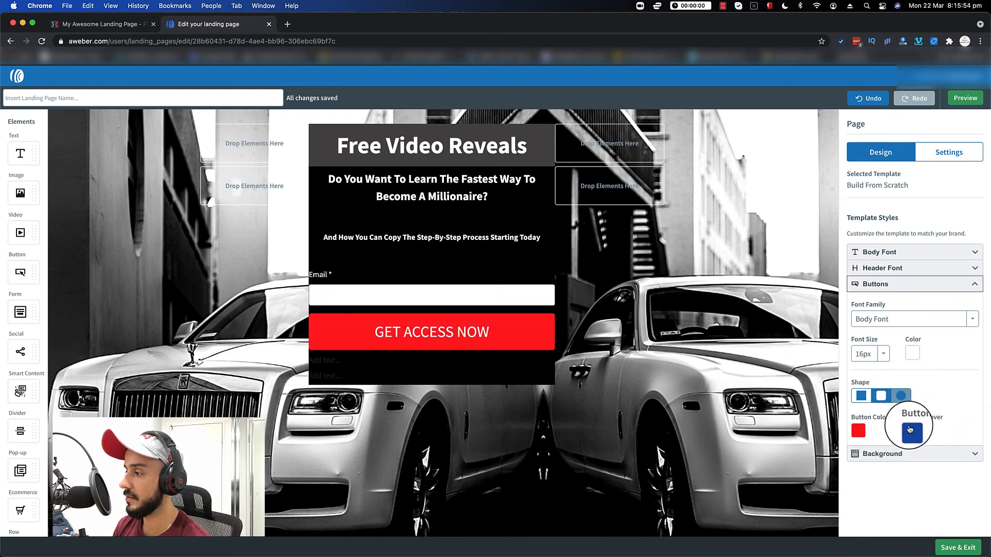
# - Set the template button hover color to green, #30A542
pyautogui.click(914, 435)
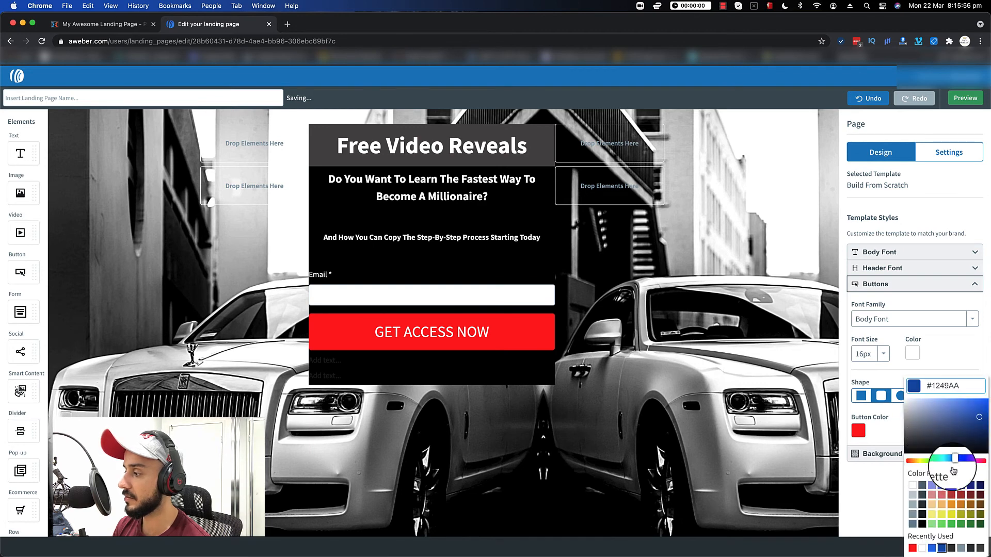
pyautogui.click(960, 525)
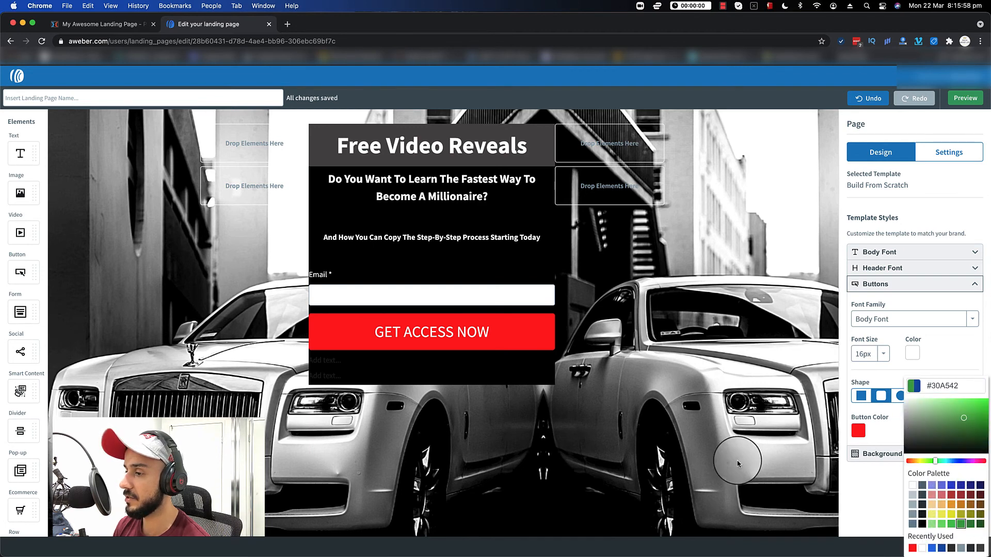
pyautogui.click(422, 174)
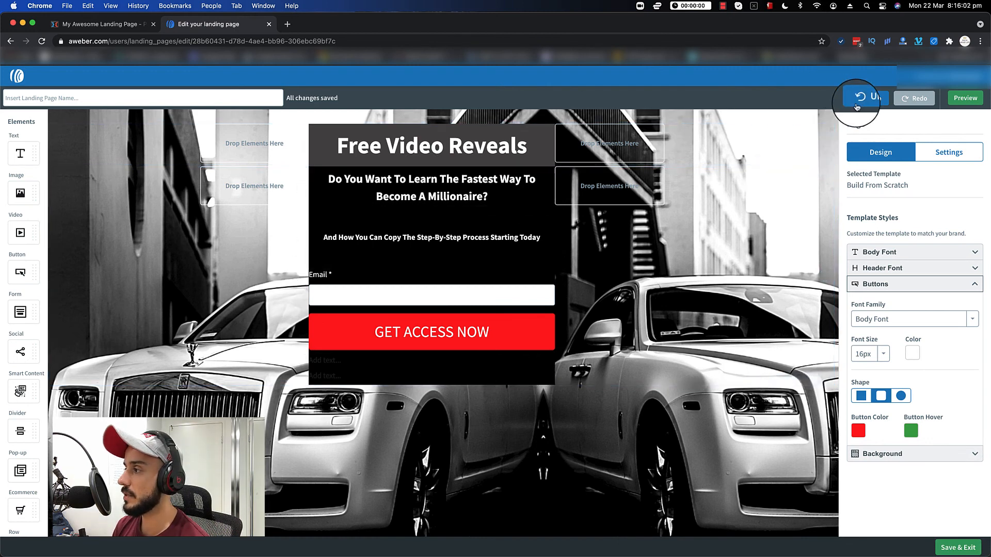
# - Preview the landing page in both mobile and desktop views, then return to the editor
pyautogui.click(965, 99)
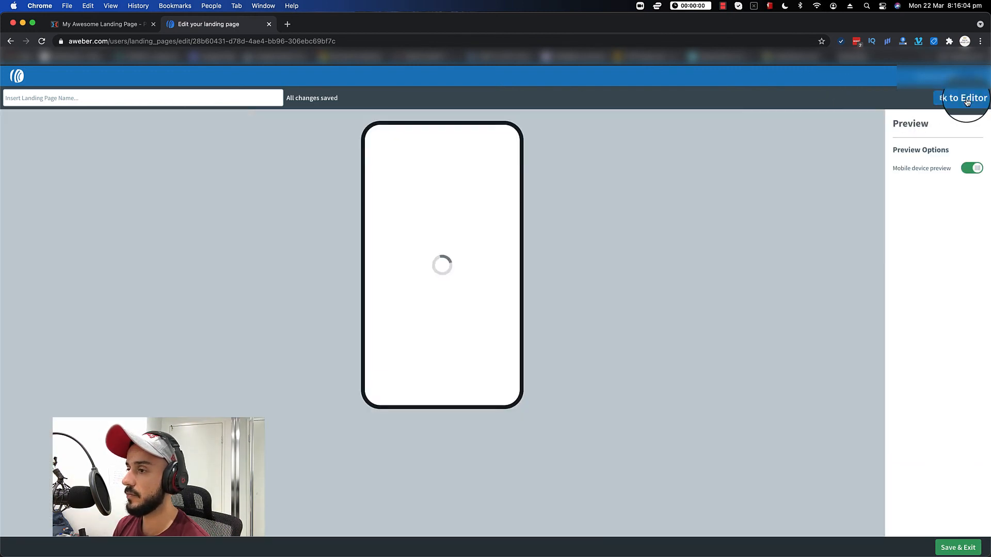
pyautogui.scroll(-1, 423, 295)
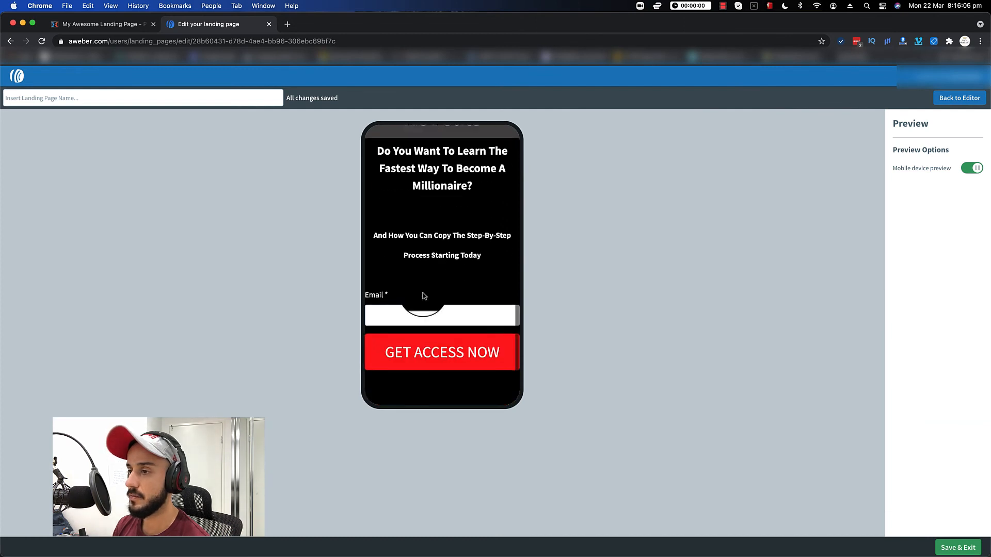
pyautogui.scroll(-1, 423, 296)
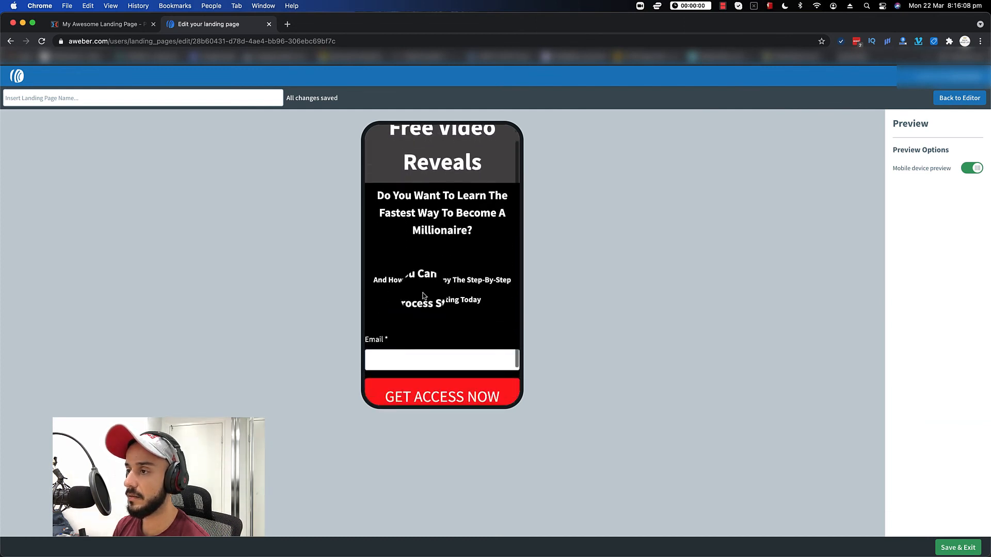
pyautogui.scroll(1, 448, 194)
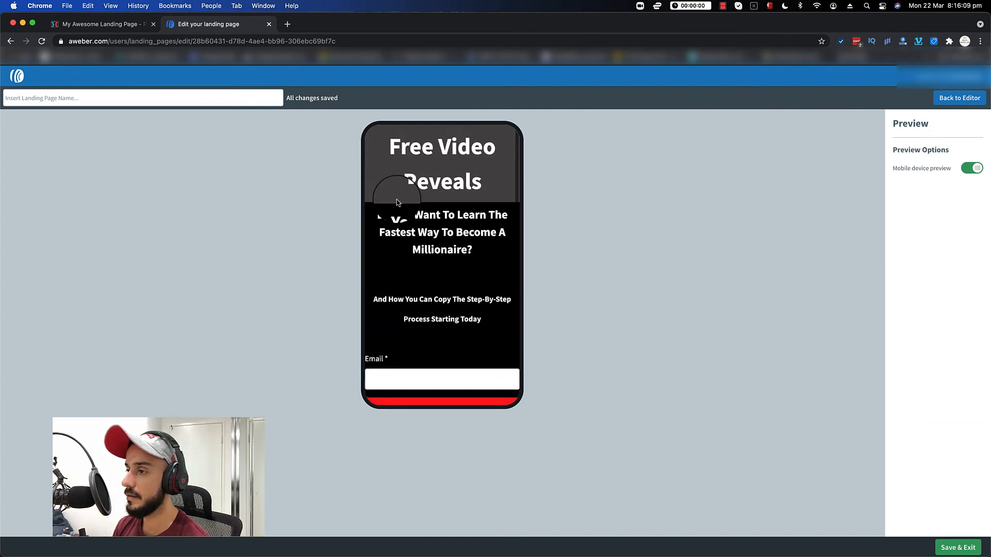
pyautogui.click(969, 169)
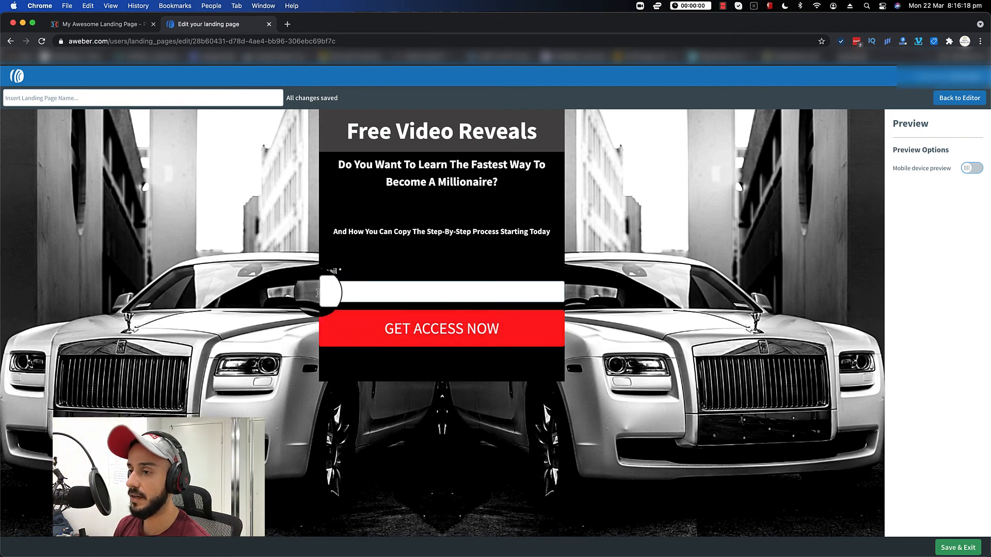
pyautogui.click(959, 97)
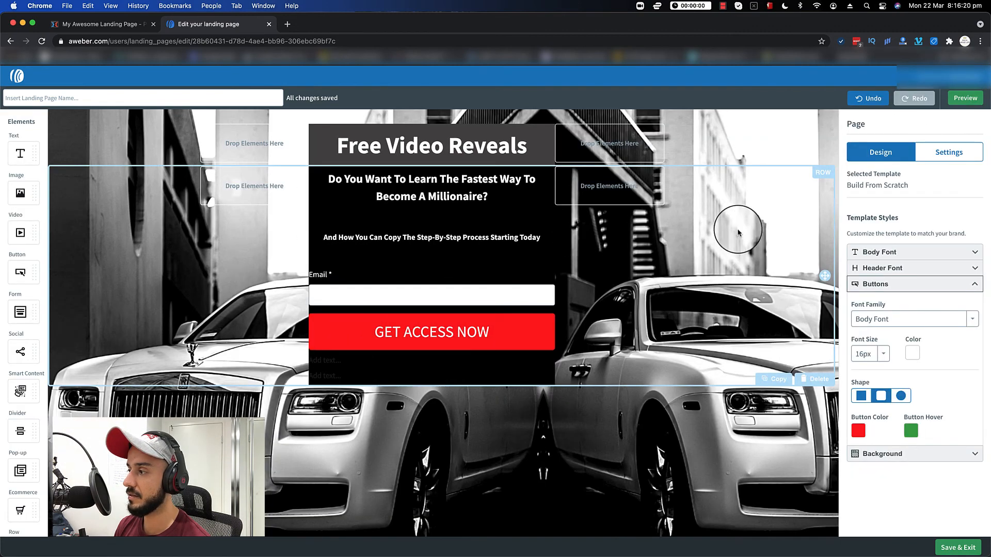
# - Enable individual side padding in the spacing settings of the middle column containing the sign-up form
pyautogui.click(877, 285)
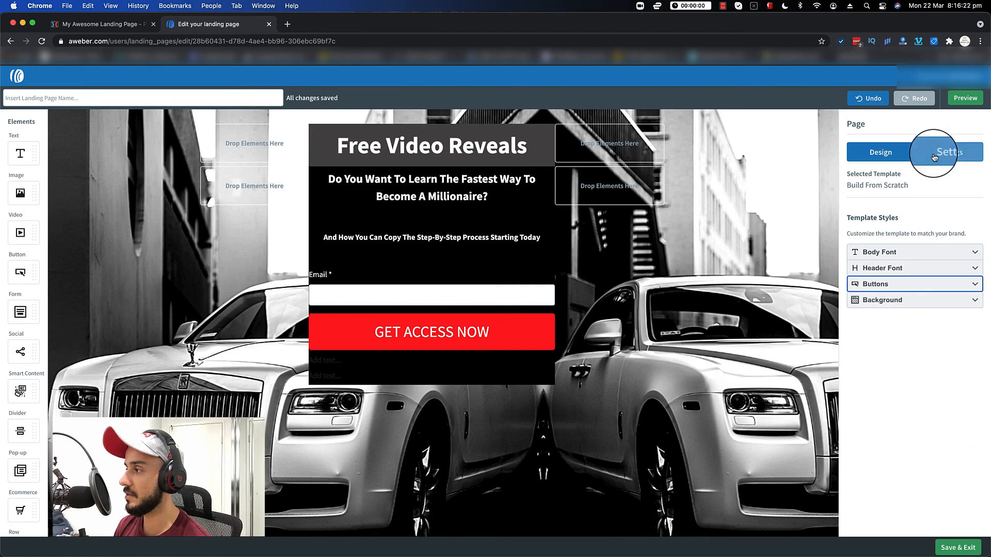
pyautogui.click(935, 155)
pyautogui.click(471, 166)
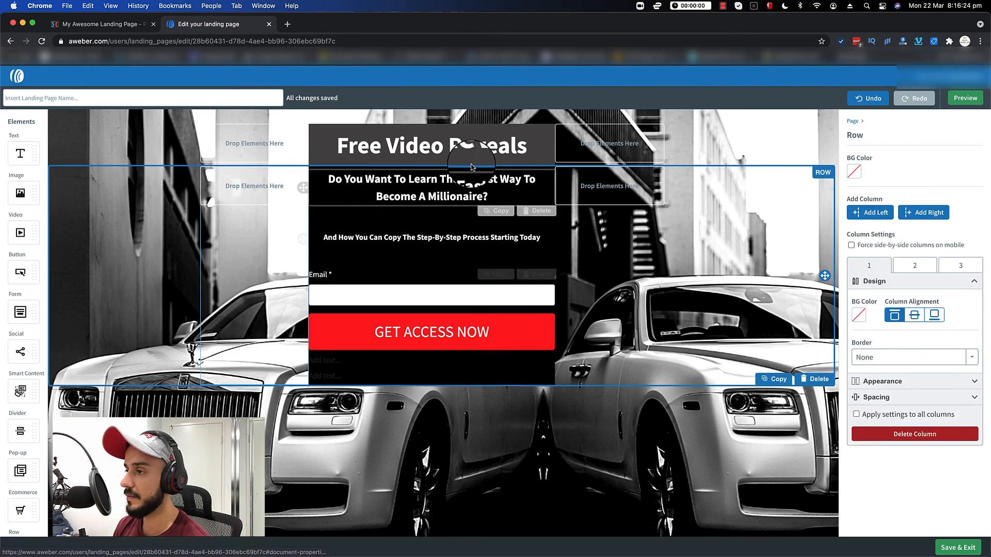
pyautogui.click(520, 258)
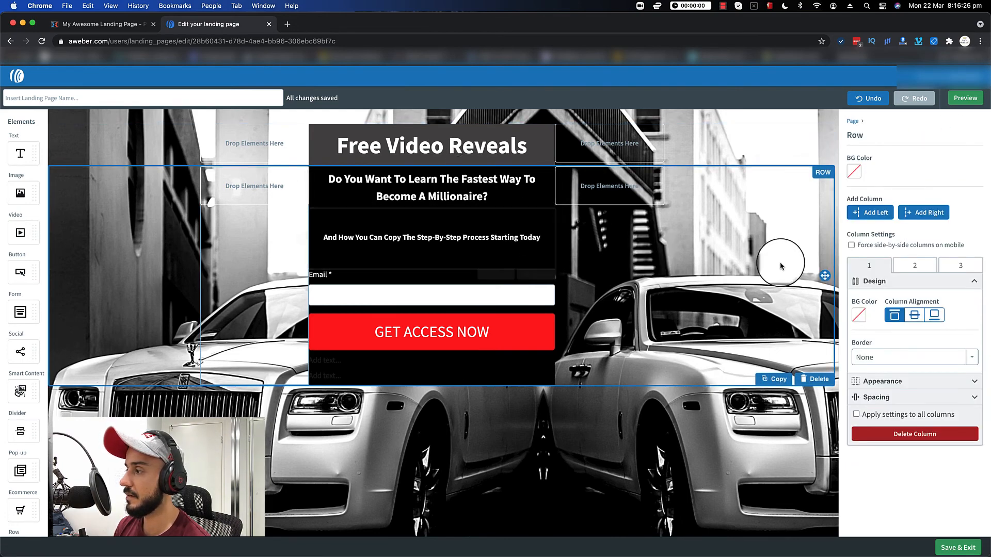
pyautogui.click(499, 209)
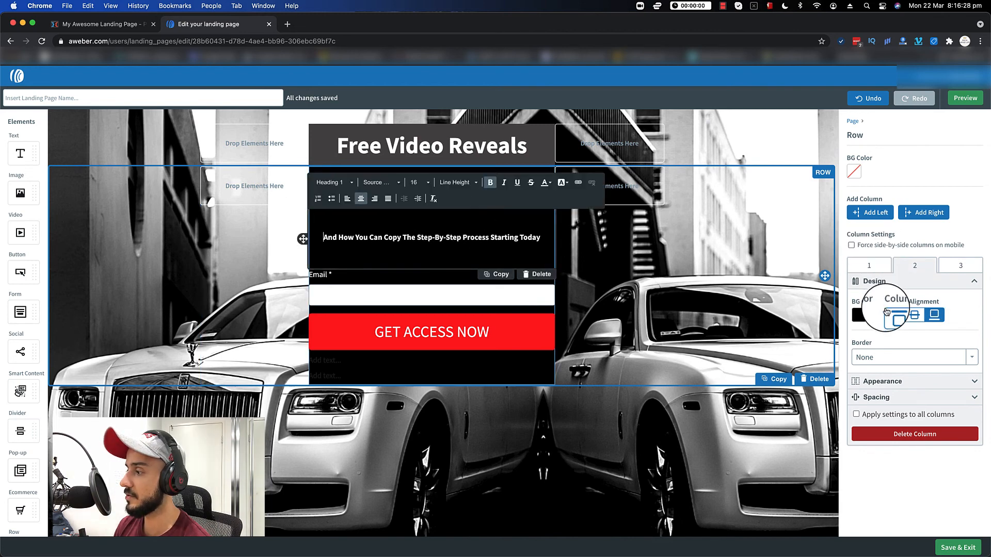
pyautogui.click(877, 396)
pyautogui.click(857, 371)
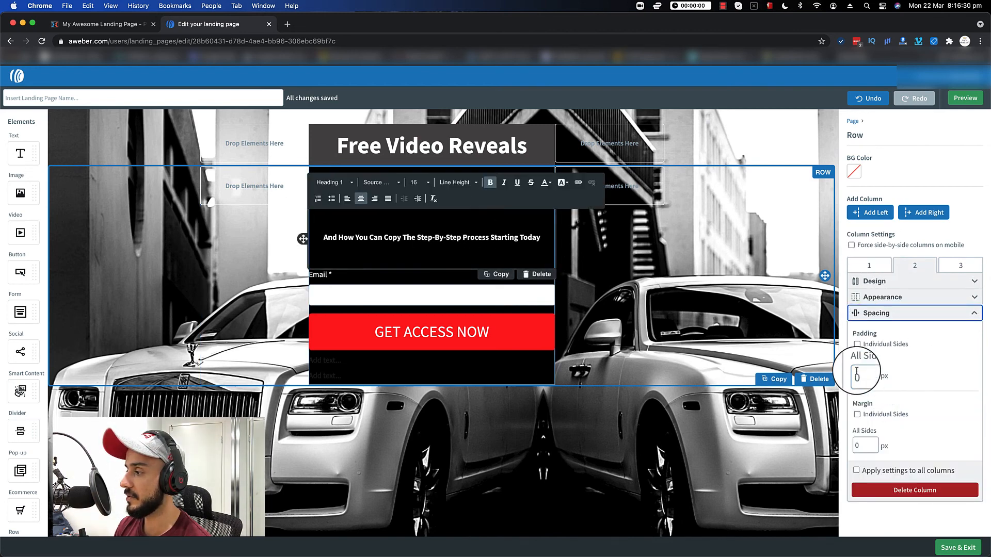
pyautogui.click(856, 344)
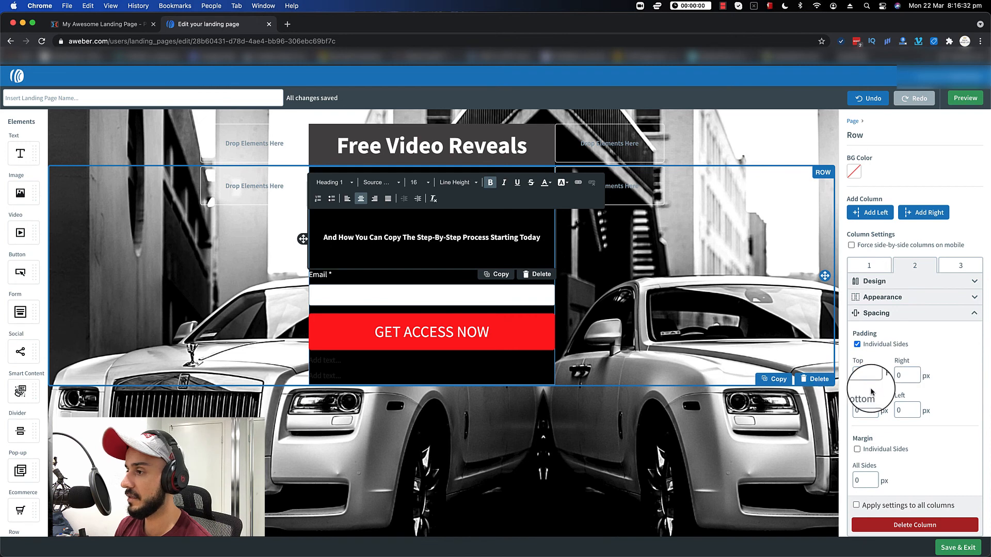
pyautogui.scroll(-1, 881, 451)
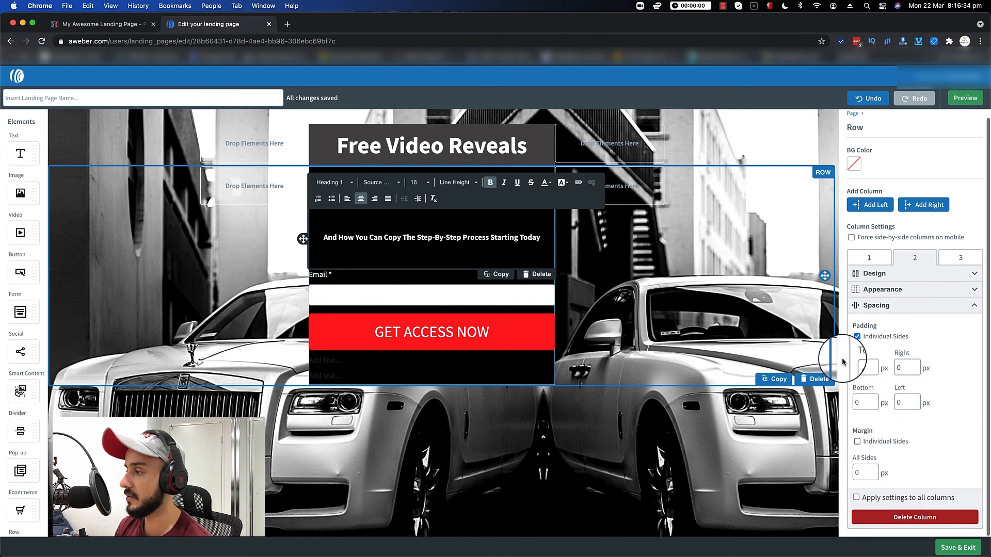